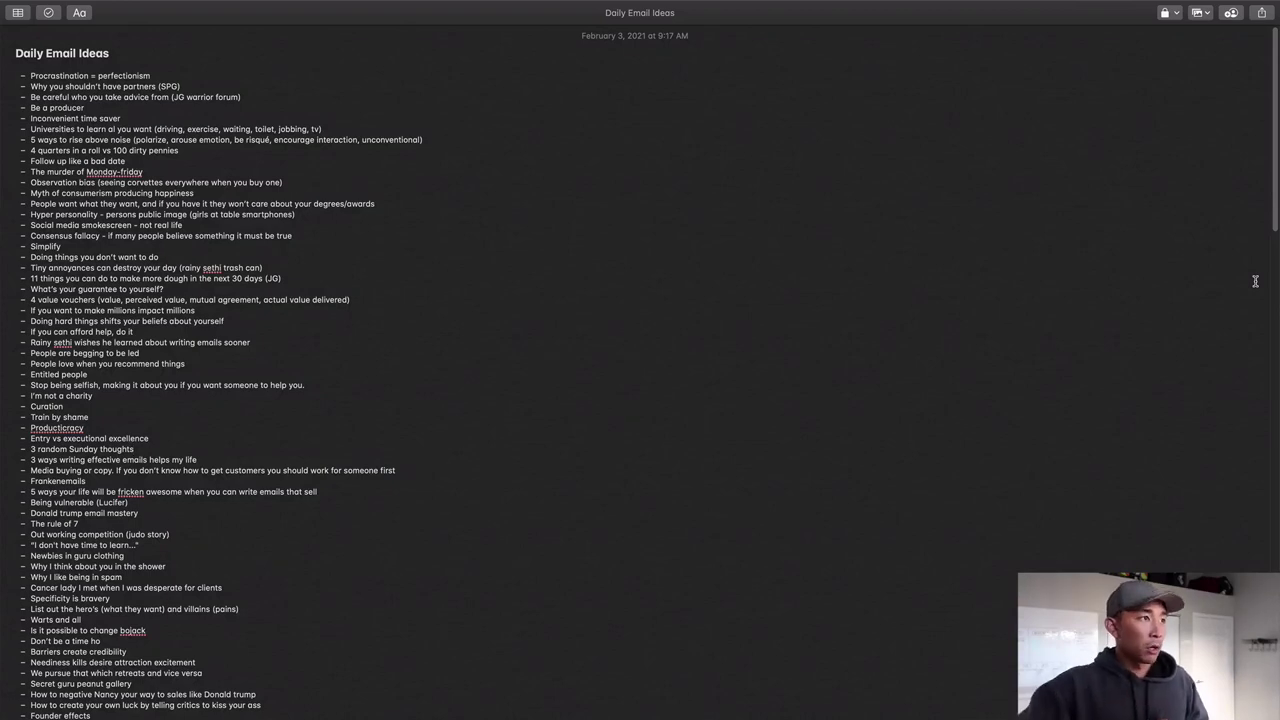
# - Look through the list of topics in the Daily Email Ideas note, including the consensus fallacy and Simplify entries
pyautogui.scroll(-1, 196, 314)
pyautogui.scroll(-5, 196, 314)
pyautogui.click(140, 343)
pyautogui.scroll(5, 140, 343)
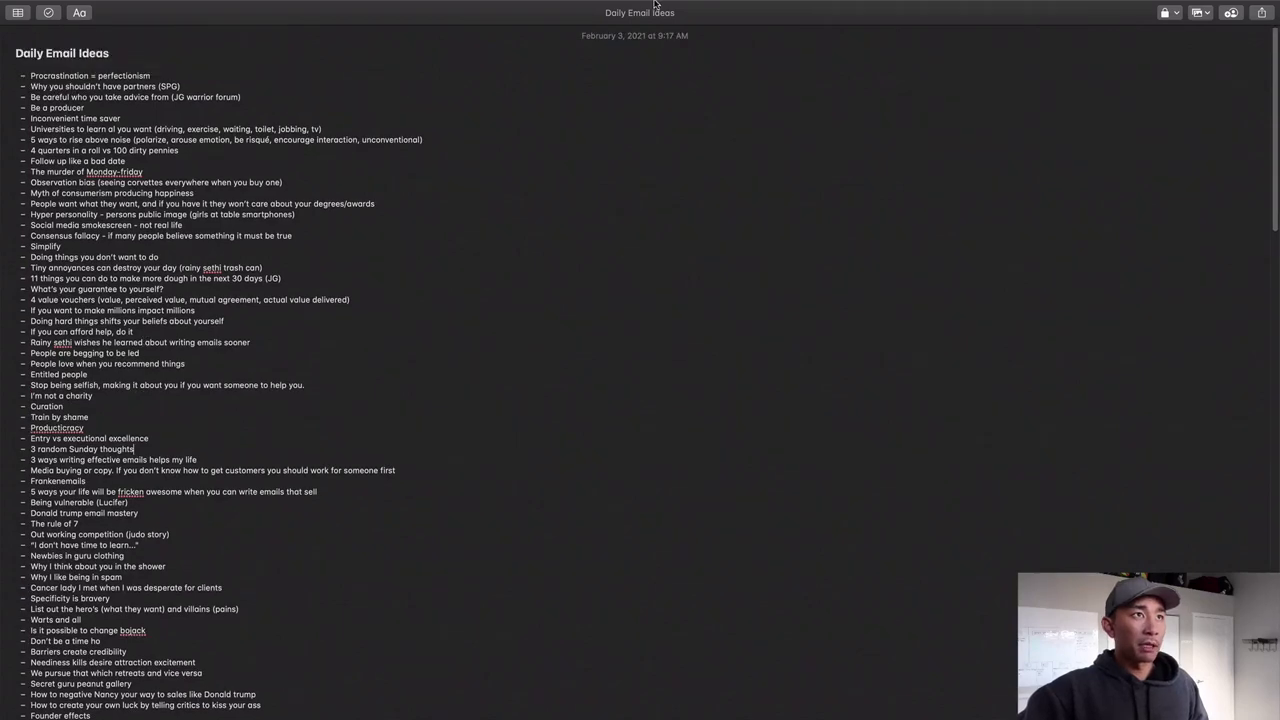
pyautogui.scroll(-5, 170, 283)
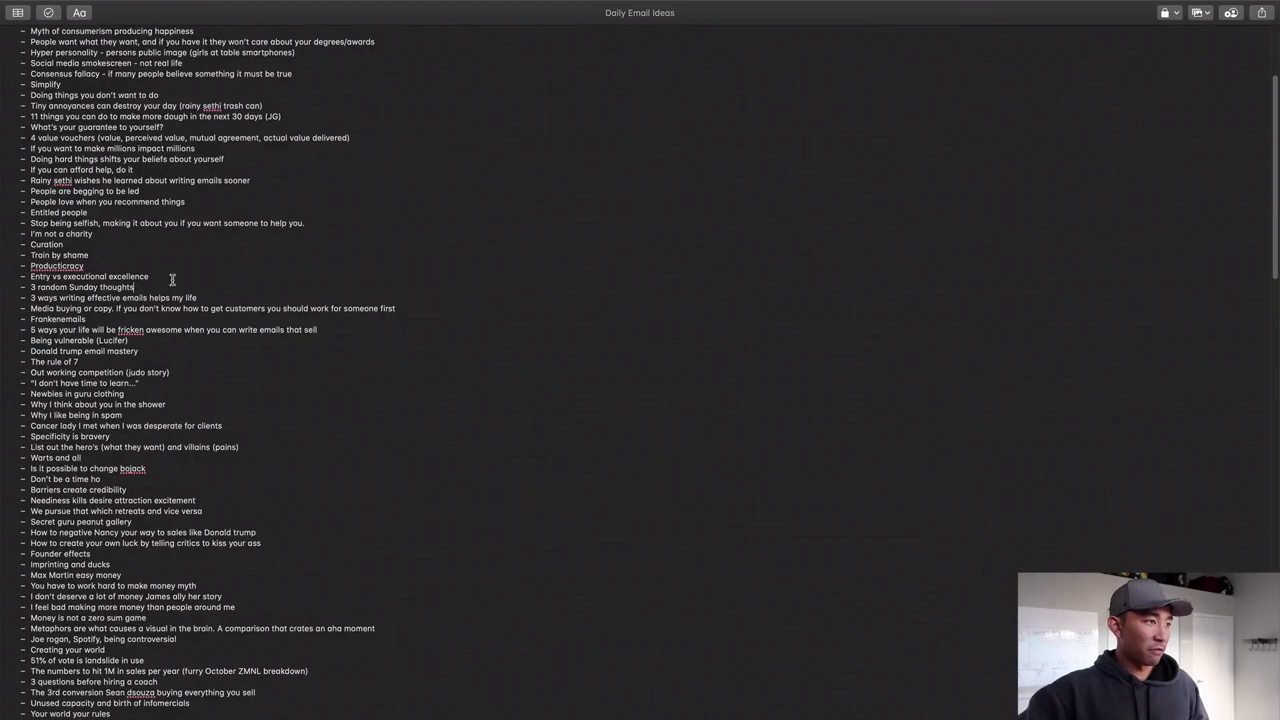
pyautogui.scroll(-3, 171, 281)
pyautogui.scroll(8, 171, 281)
pyautogui.scroll(-2, 172, 280)
pyautogui.scroll(2, 441, 265)
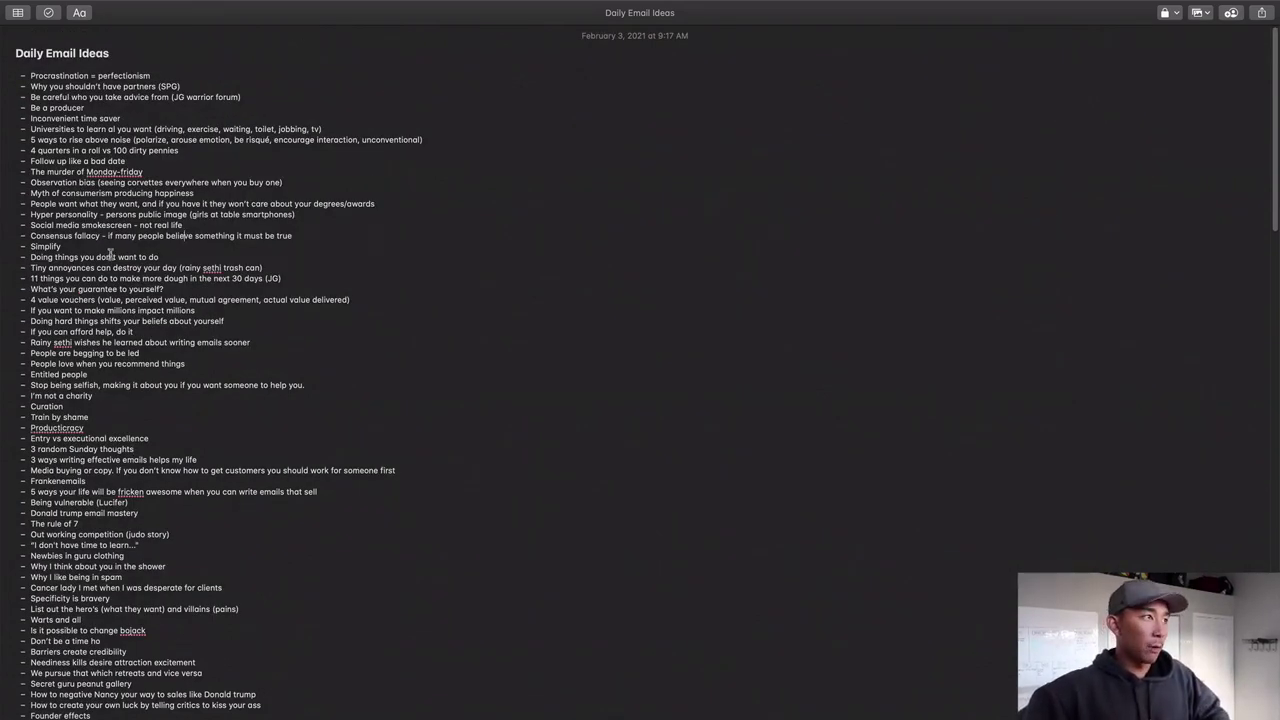
pyautogui.moveTo(100, 248); pyautogui.dragTo(9, 240)
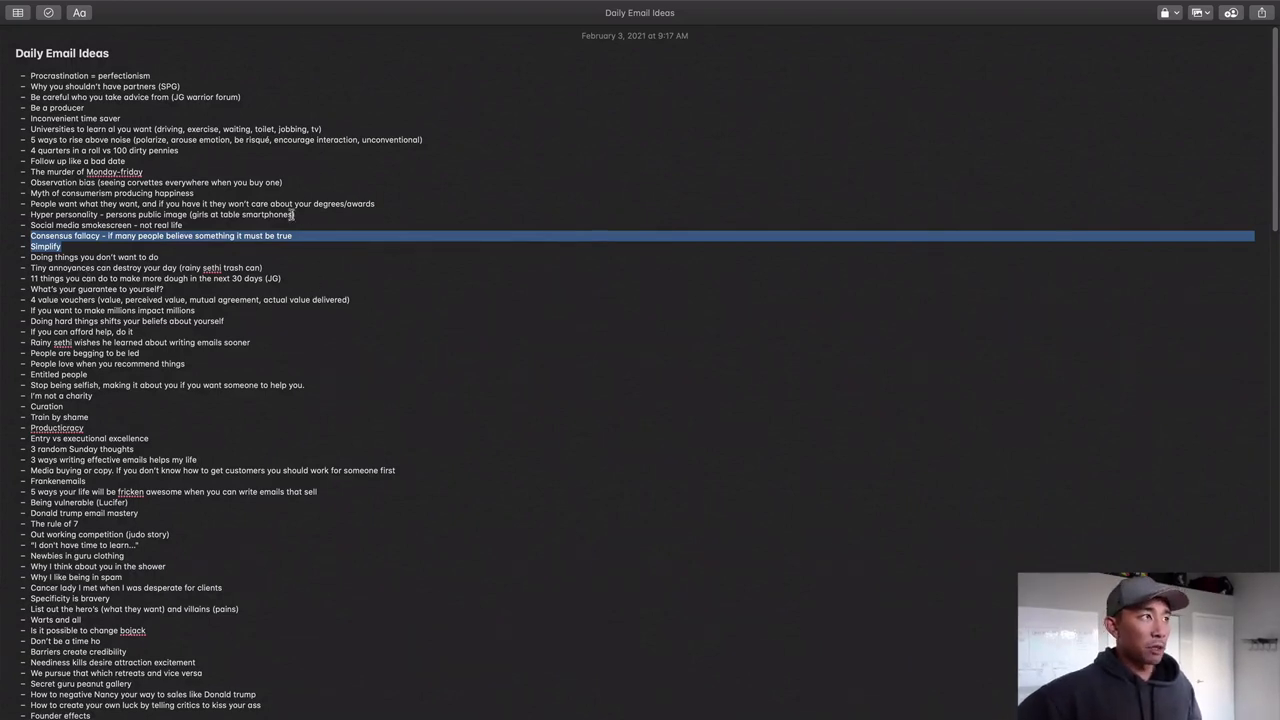
pyautogui.scroll(-5, 169, 323)
pyautogui.scroll(-3, 169, 323)
pyautogui.scroll(10, 169, 323)
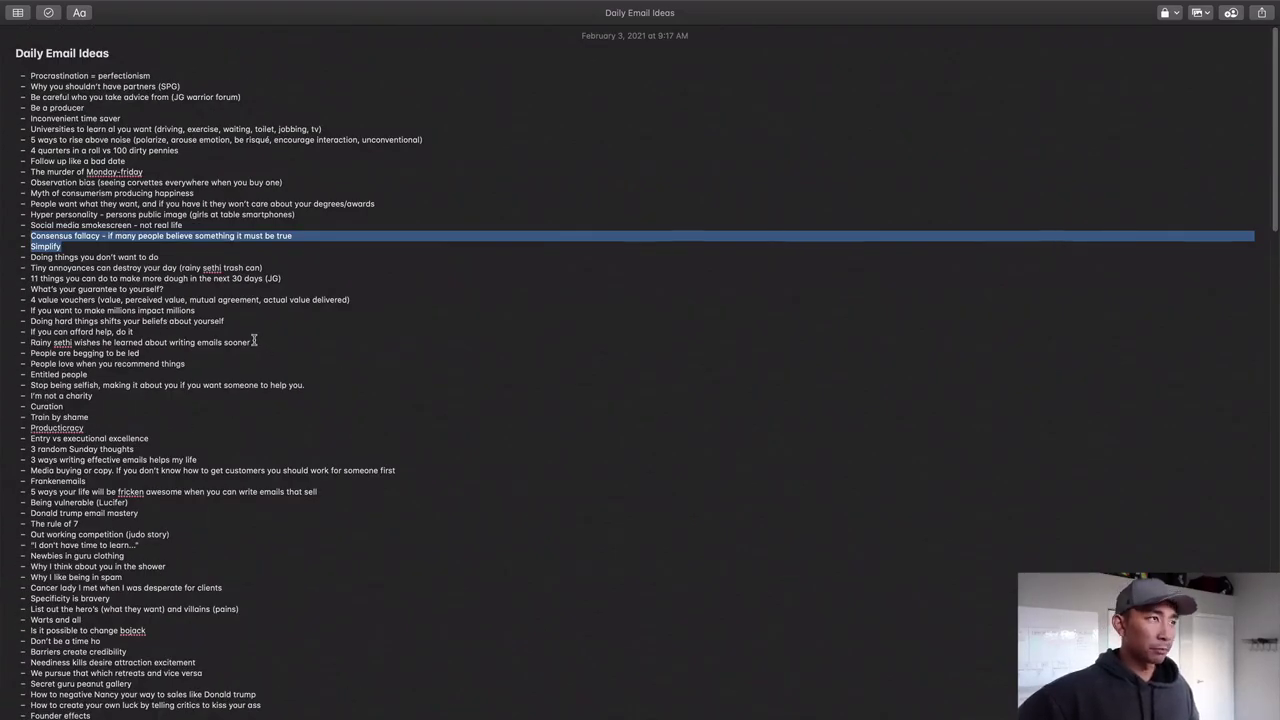
# - Switch to the WordCounter page in the browser and review the WHO, WHY and WHAT outline of the email
pyautogui.press('super+Tab')
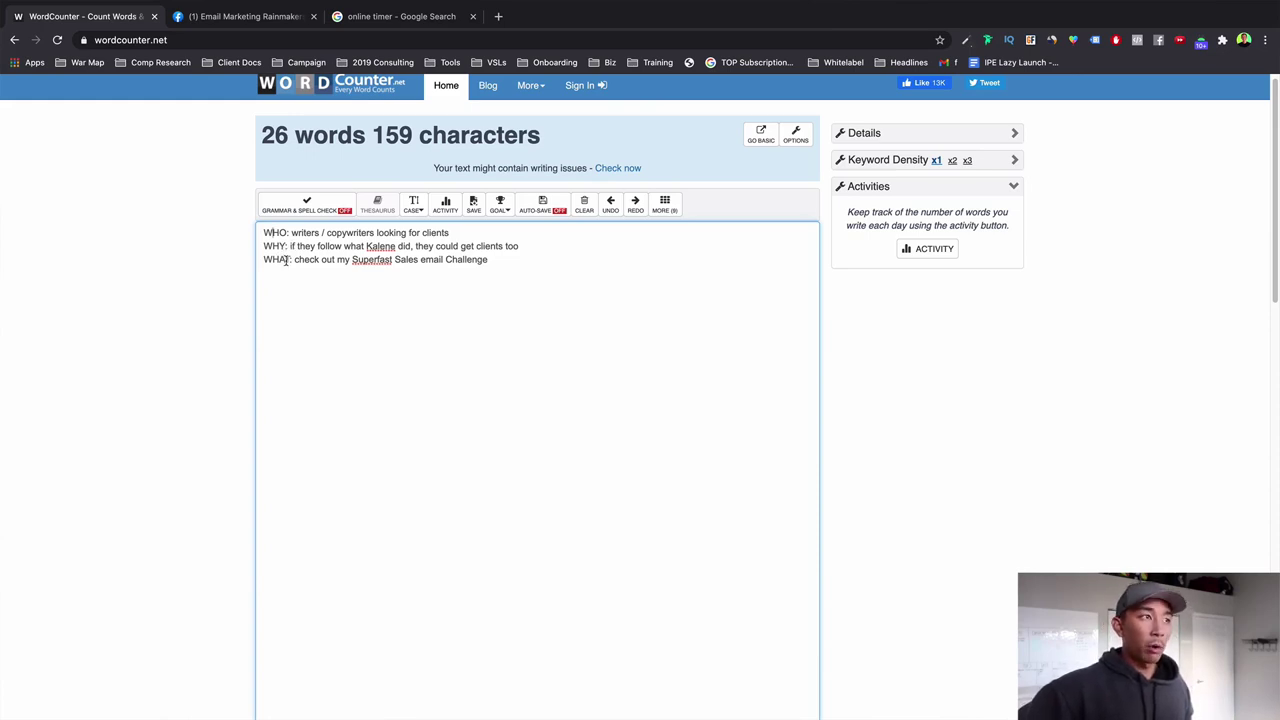
pyautogui.click(287, 260)
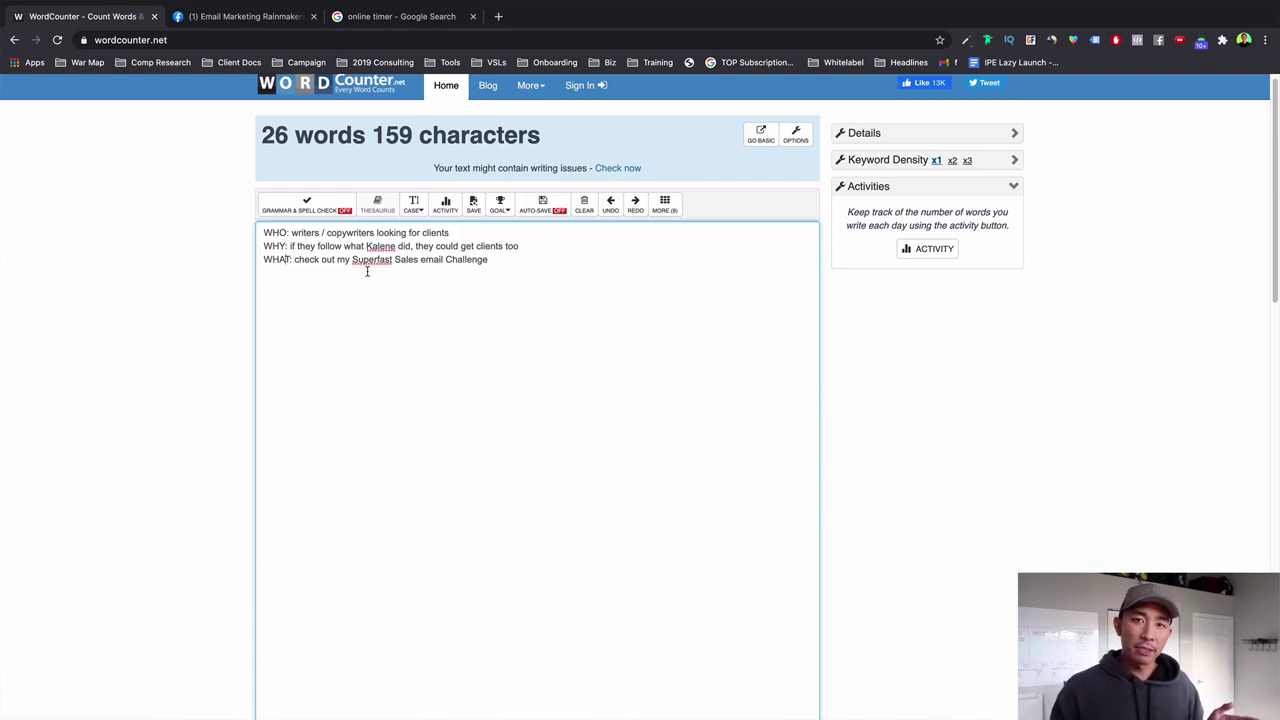
pyautogui.click(290, 260)
pyautogui.write(':')
pyautogui.click(582, 287)
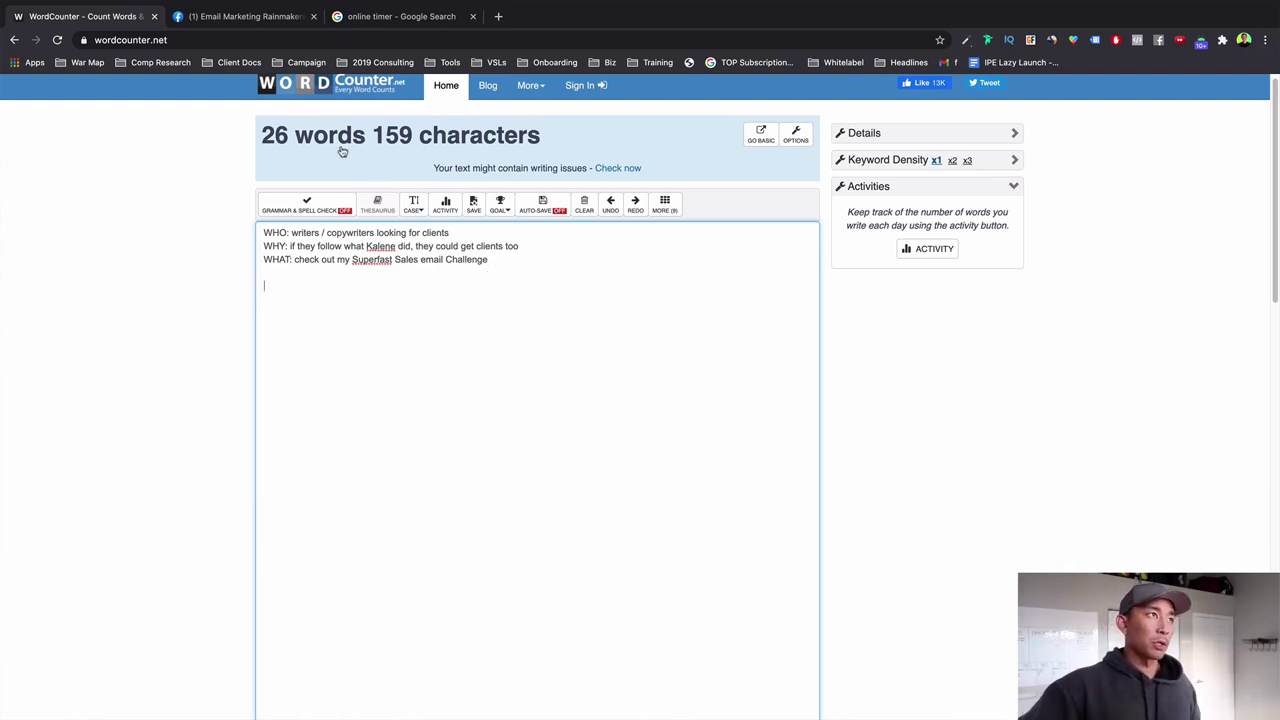
# - Read the customer's January 28 success post in the Email Marketing Rainmakers Facebook group
pyautogui.click(287, 20)
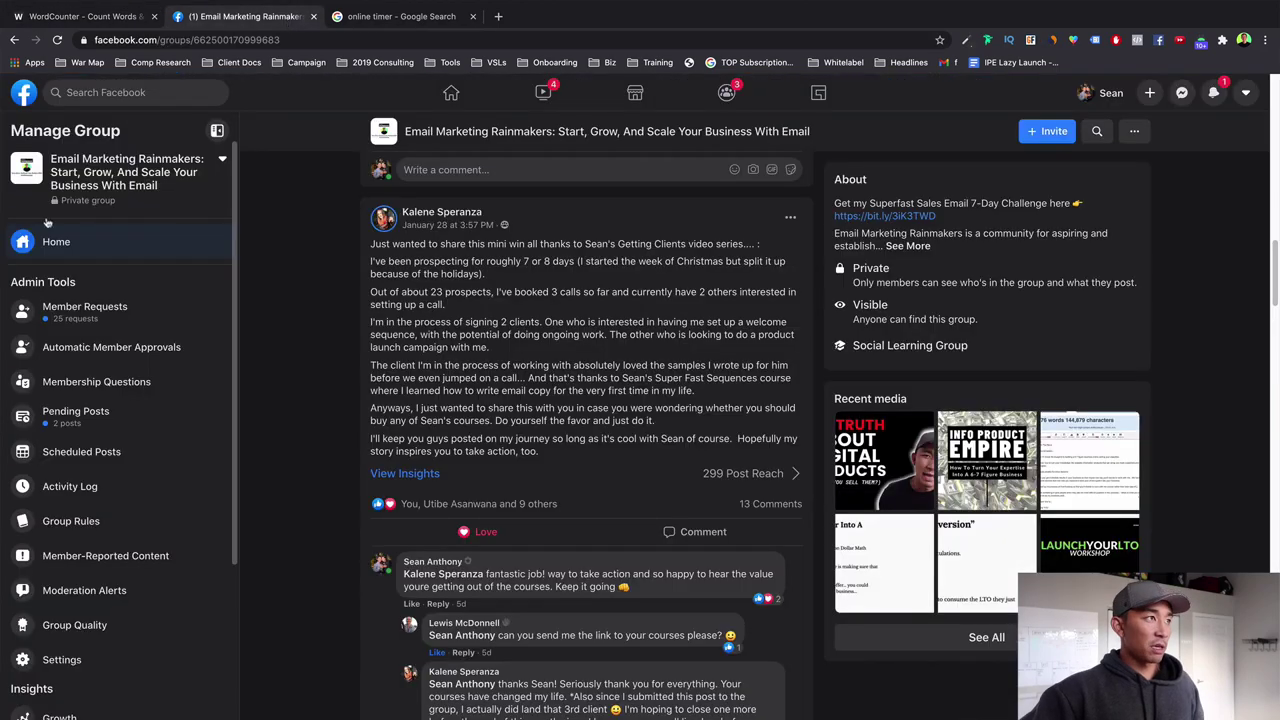
pyautogui.scroll(-1, 440, 300)
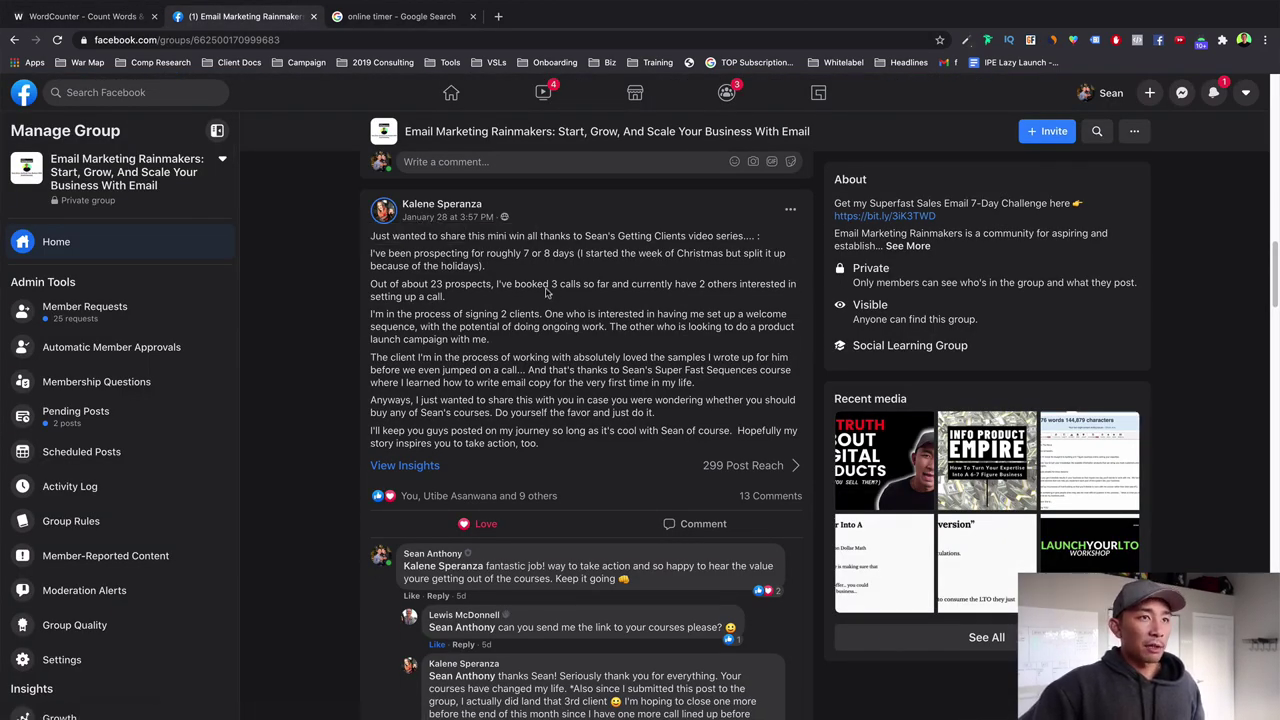
pyautogui.scroll(-2, 550, 540)
pyautogui.scroll(-2, 558, 581)
pyautogui.scroll(5, 550, 565)
pyautogui.scroll(-3, 541, 553)
pyautogui.scroll(-1, 525, 550)
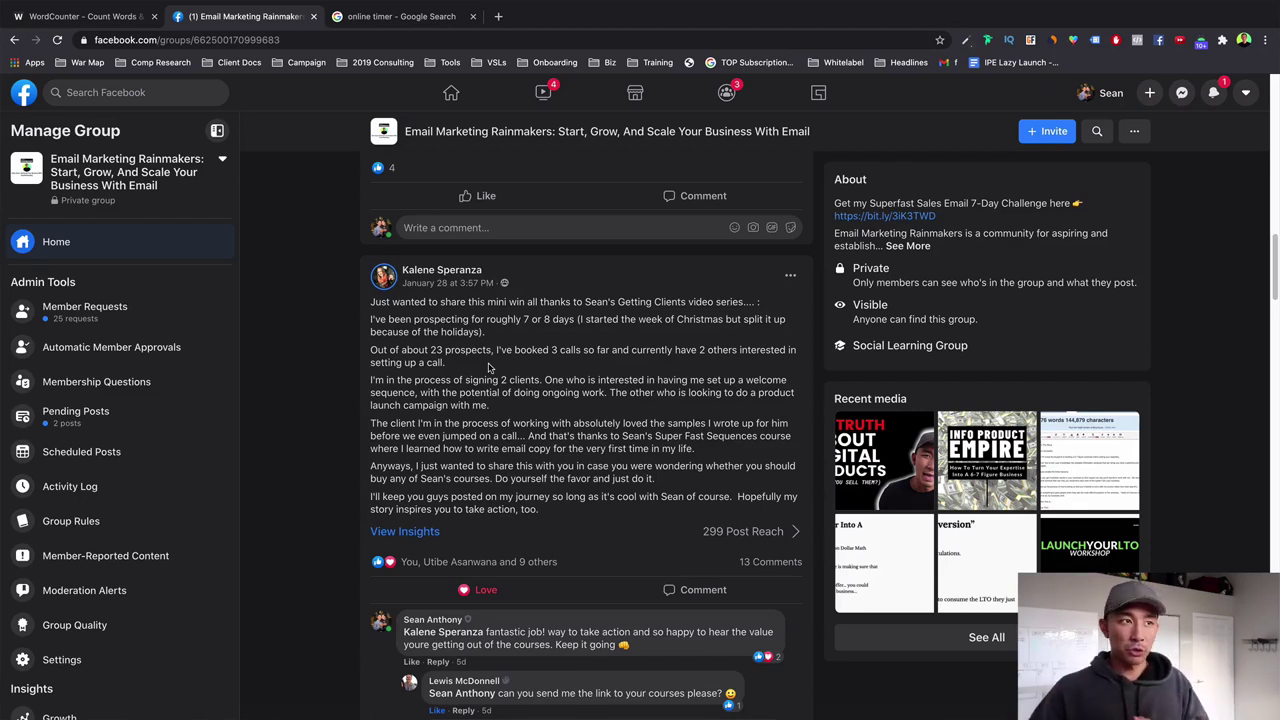
pyautogui.scroll(-1, 666, 371)
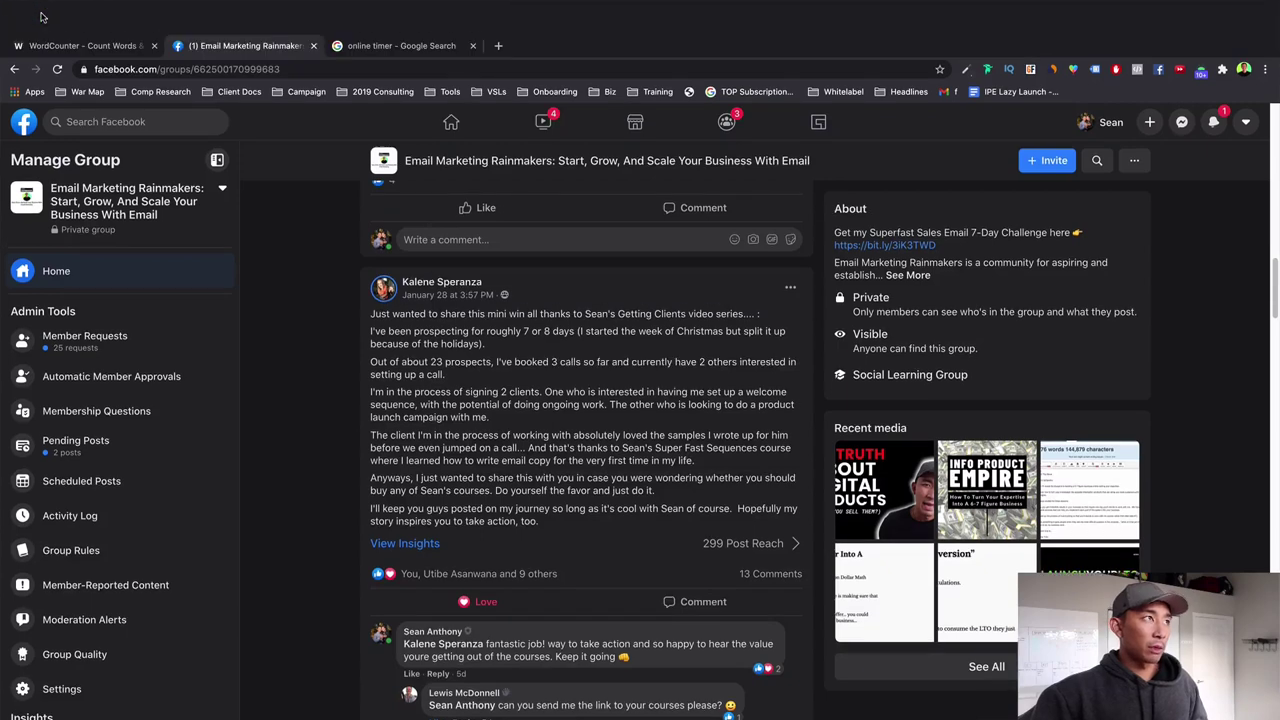
# - Start the stopwatch in the Google results for "online timer"
pyautogui.click(143, 10)
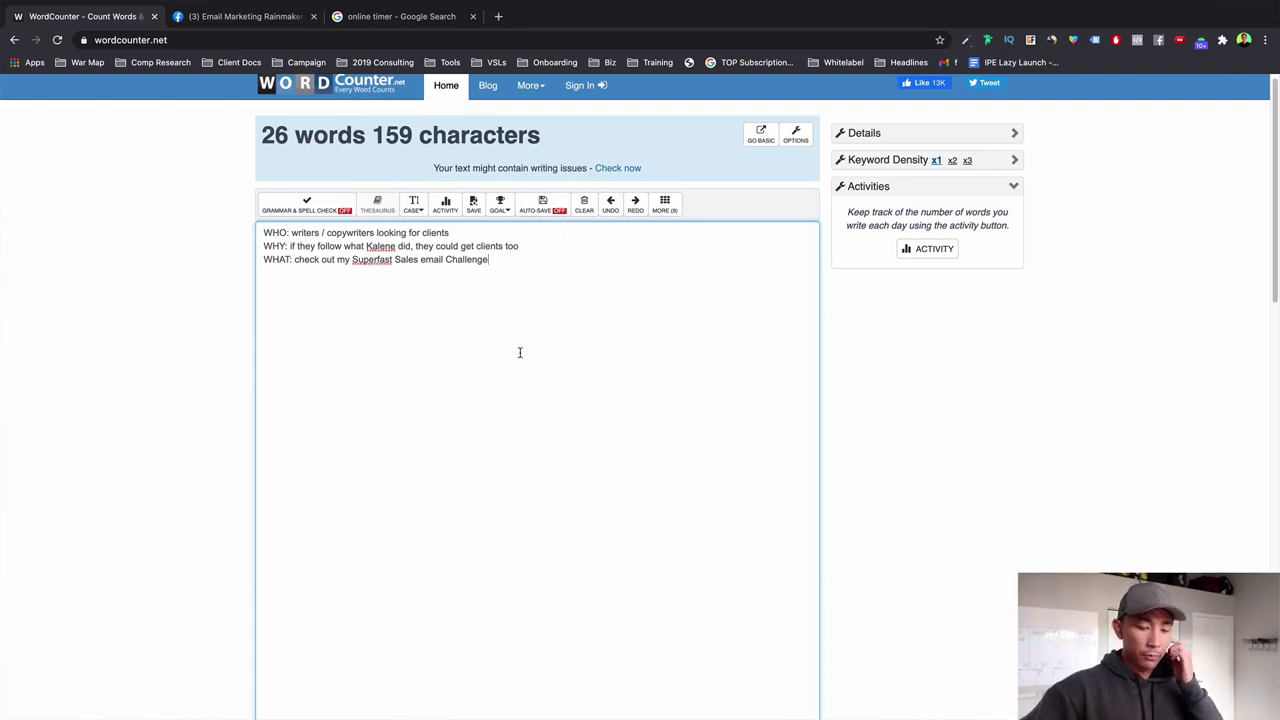
pyautogui.scroll(-2, 560, 360)
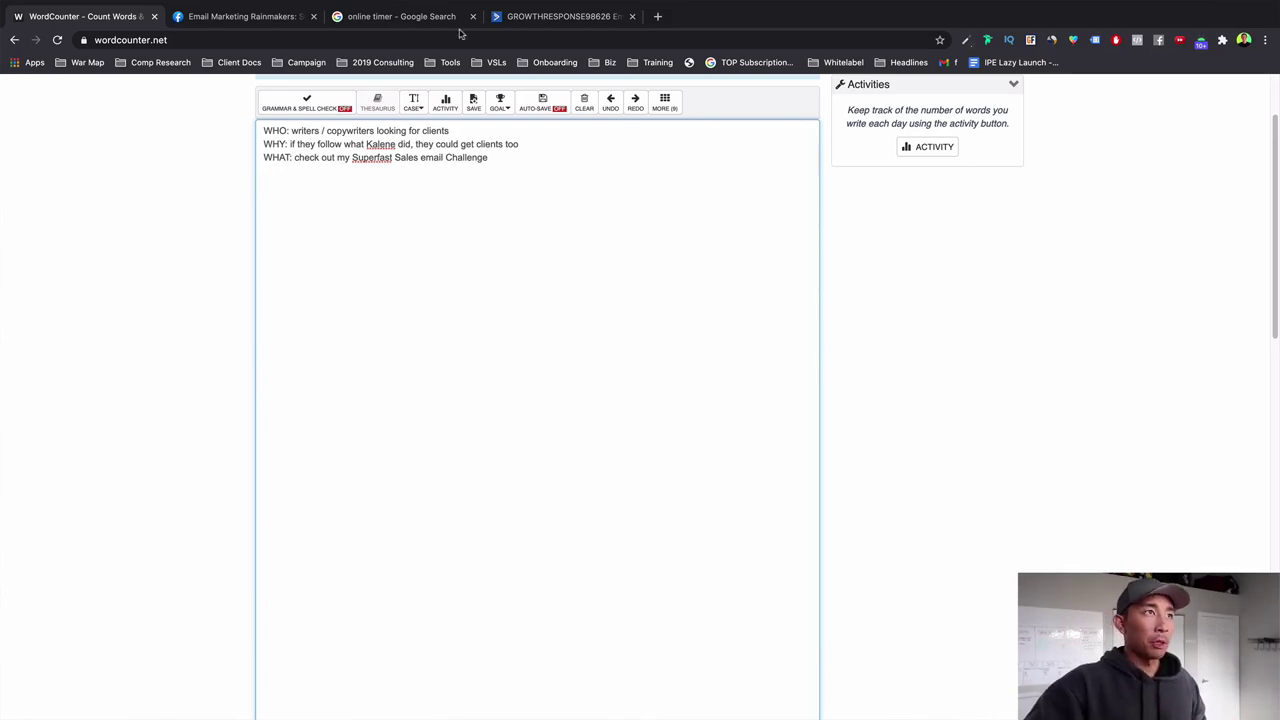
pyautogui.click(430, 17)
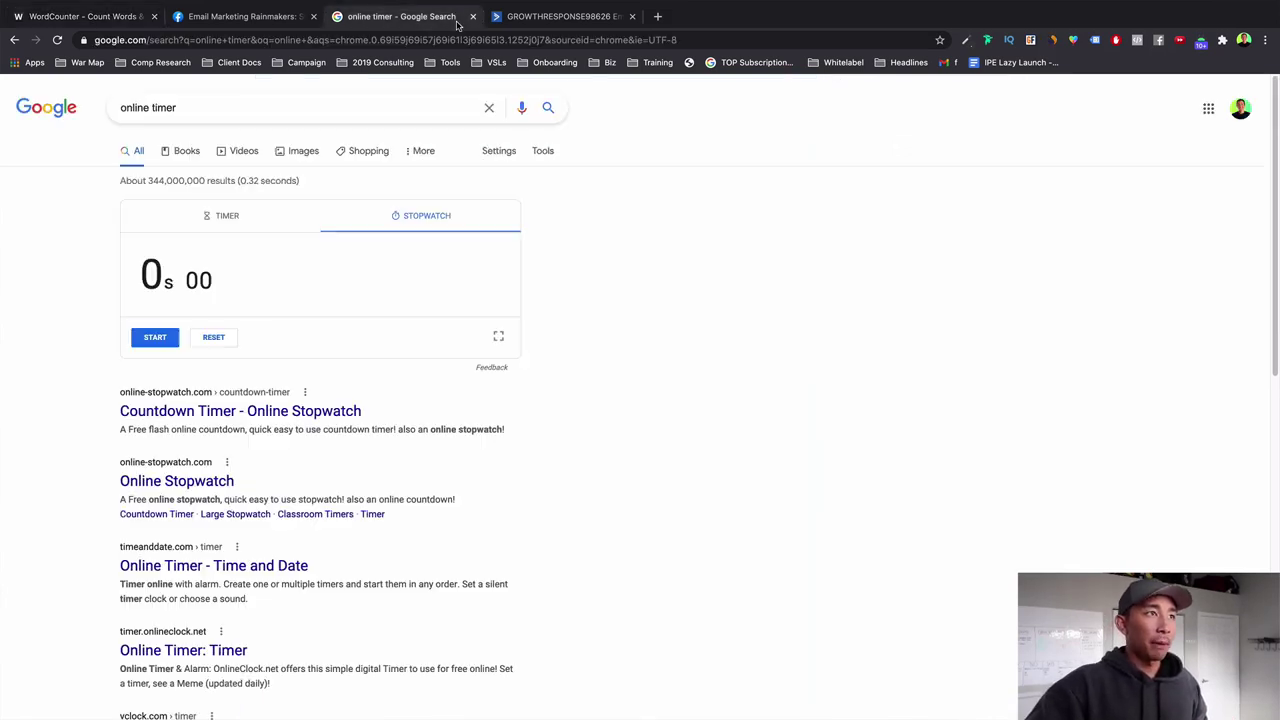
pyautogui.click(158, 338)
# - Below the outline in WordCounter, write "Subject line: 3 email copy clients in 3 weeks", checking the customer's Facebook post for the result
pyautogui.click(80, 16)
pyautogui.write('Subject line')
pyautogui.click(245, 16)
pyautogui.scroll(-2, 816, 401)
pyautogui.scroll(3, 816, 401)
pyautogui.click(80, 16)
pyautogui.write(': 3 clients')
pyautogui.press('BackSpace')
pyautogui.press('BackSpace')
pyautogui.press('BackSpace')
pyautogui.press('BackSpace')
pyautogui.press('BackSpace')
pyautogui.press('BackSpace')
pyautogui.press('BackSpace')
pyautogui.write('email copy clients in 3 weeks')
# - Write the opening line "Today I want to show you what's possible when you learn to write emails that sell."
pyautogui.press('Return')
pyautogui.press('Return')
pyautogui.write("Today I want to show you what's ")
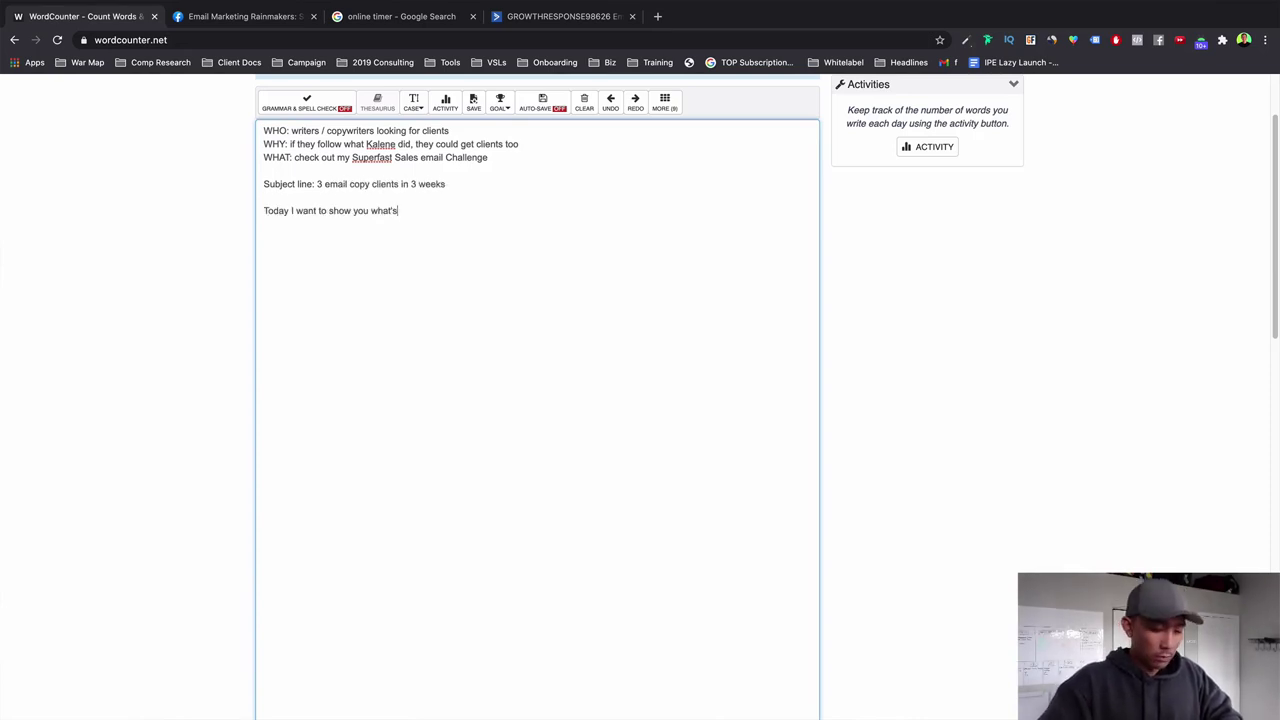
pyautogui.write('possible when you learn to write emails th')
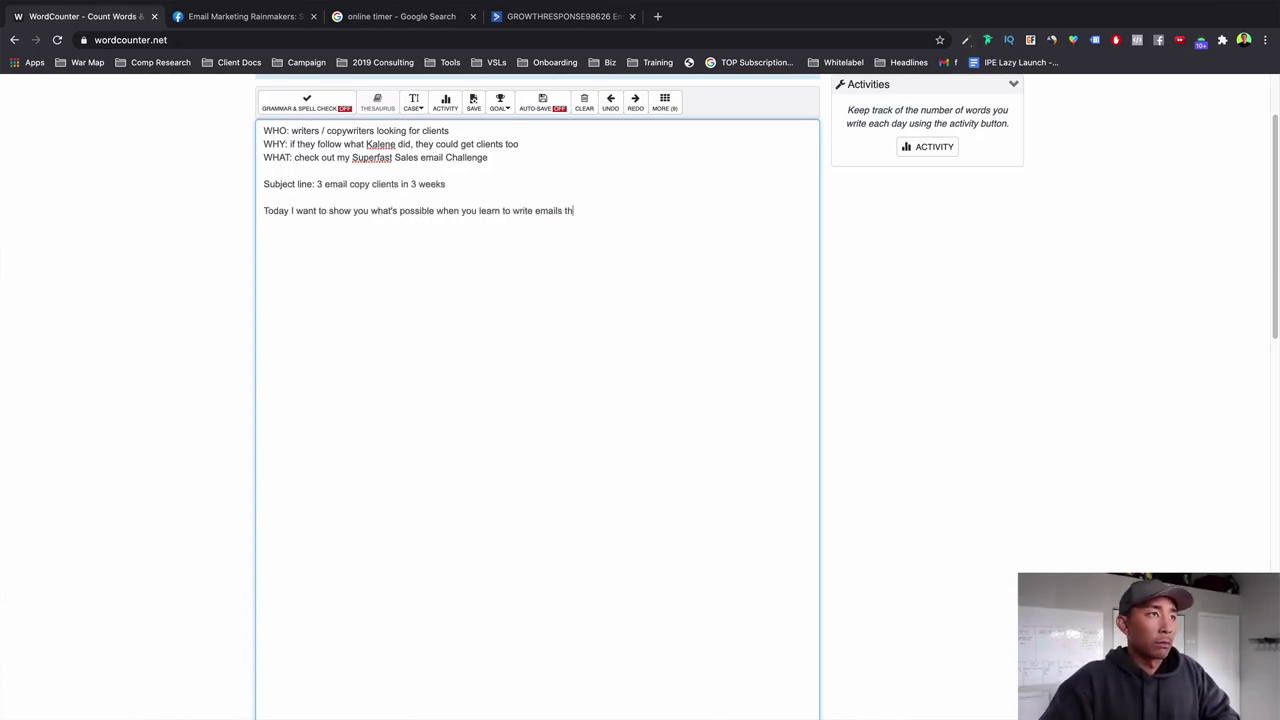
pyautogui.write('at sell.')
# - Add the line "Check out this post from a customer a few days ago:" followed by a <SCREEN> placeholder
pyautogui.press('Return')
pyautogui.press('Return')
pyautogui.write('Check out this post from a custome')
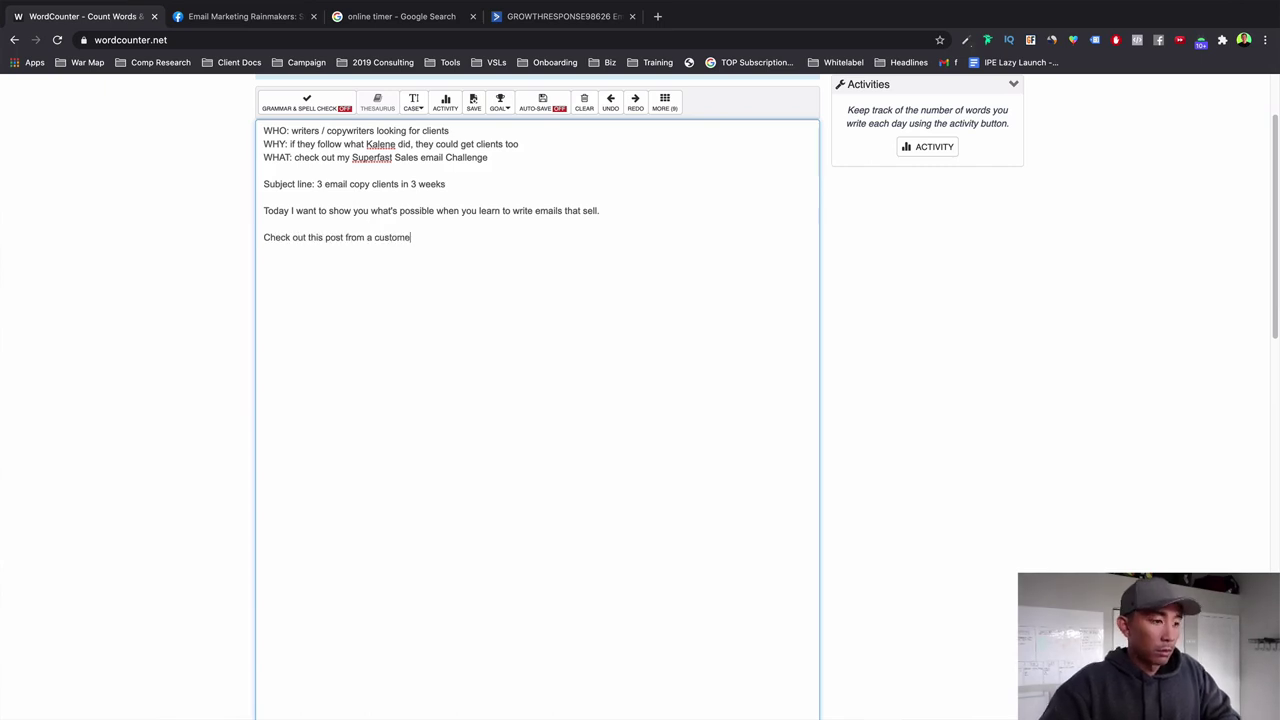
pyautogui.write('r a few days ago:')
pyautogui.press('Return')
pyautogui.press('Return')
pyautogui.write('<SCREEN>')
# - Add "[Customer's name] was NOT a copywriter before taking the Superfast Sales Email Challenge." and "Yet in just 7 days... she learned this skill and started prospecting."
pyautogui.press('Return')
pyautogui.press('Return')
pyautogui.write('Kalene was NOT a copywriter before taking the Superfast Sales Email Challenge.')
pyautogui.press('Return')
pyautogui.press('Return')
pyautogui.write('Yet in just 7 days... she learned this skill and started prospecting')
# - Add "In 7-8 days after that, she booked 3 calls out of 23 prospects." and a sentence saying she sent interested prospects samples on my advice
pyautogui.press('Return')
pyautogui.press('Return')
pyautogui.write('In 7 days after')
pyautogui.hotkey('ctrl', 'Tab')
pyautogui.hotkey('ctrl', 'shift', 'Tab')
pyautogui.write('she booked 3 calls out of 23 prospects.  She even followed my advice by sending samples to her interested p')
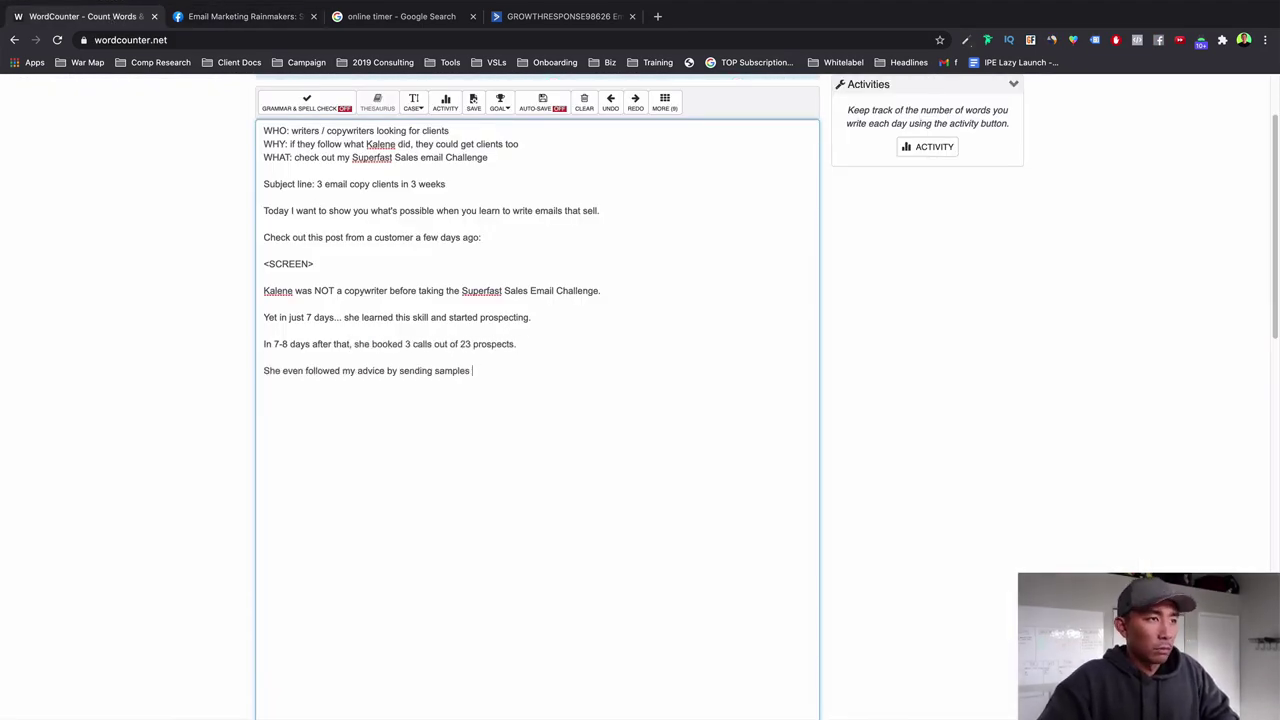
pyautogui.write('rospects so they could get a feel for her skills.')
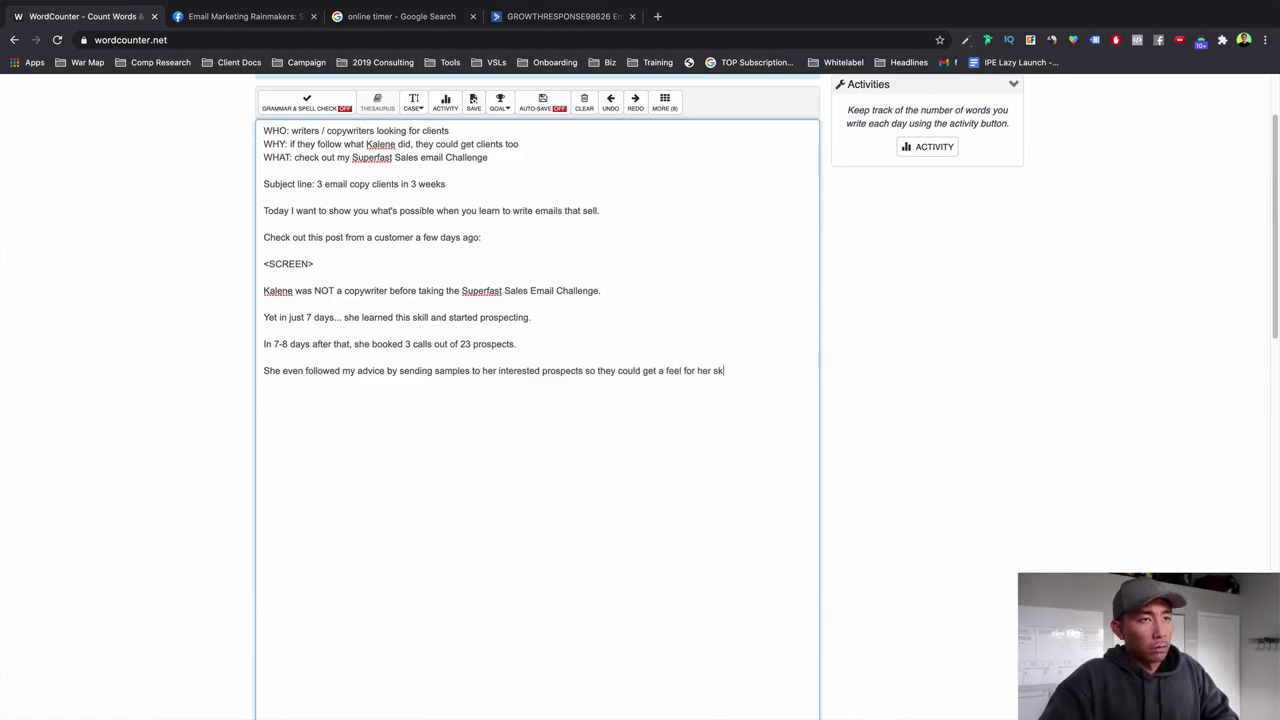
# - Add the line "Turns out they LOVED it even though she only had a few weeks of experience."
pyautogui.press('Return')
pyautogui.press('Return')
pyautogui.write('Turns out they LOVED it even thoug')
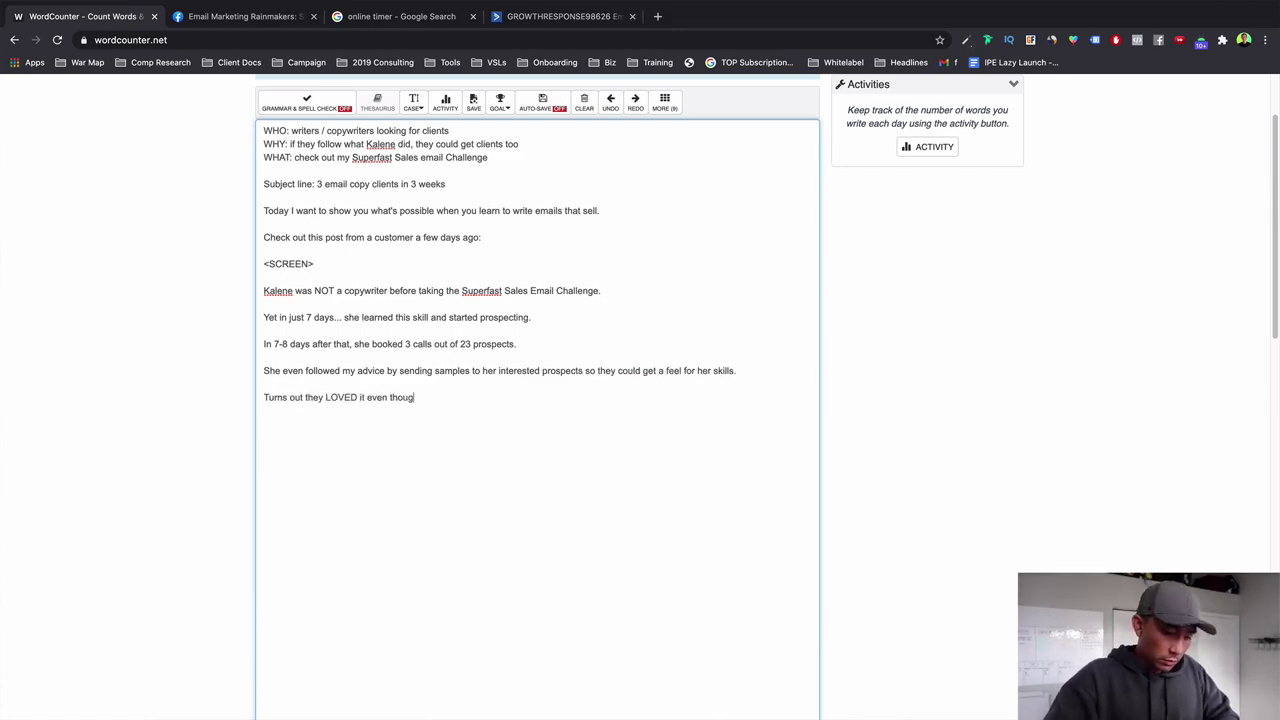
pyautogui.write('h she only had a few weeks of experience.')
# - Add "Since making that post, [customer's name] sent an update that she landed 3 clients!" and "2 on monthly recurring deals and 1 who was a consultation."
pyautogui.press('Return')
pyautogui.press('Return')
pyautogui.click(217, 20)
pyautogui.click(102, 23)
pyautogui.write('Since making that post, Kalene sent a')
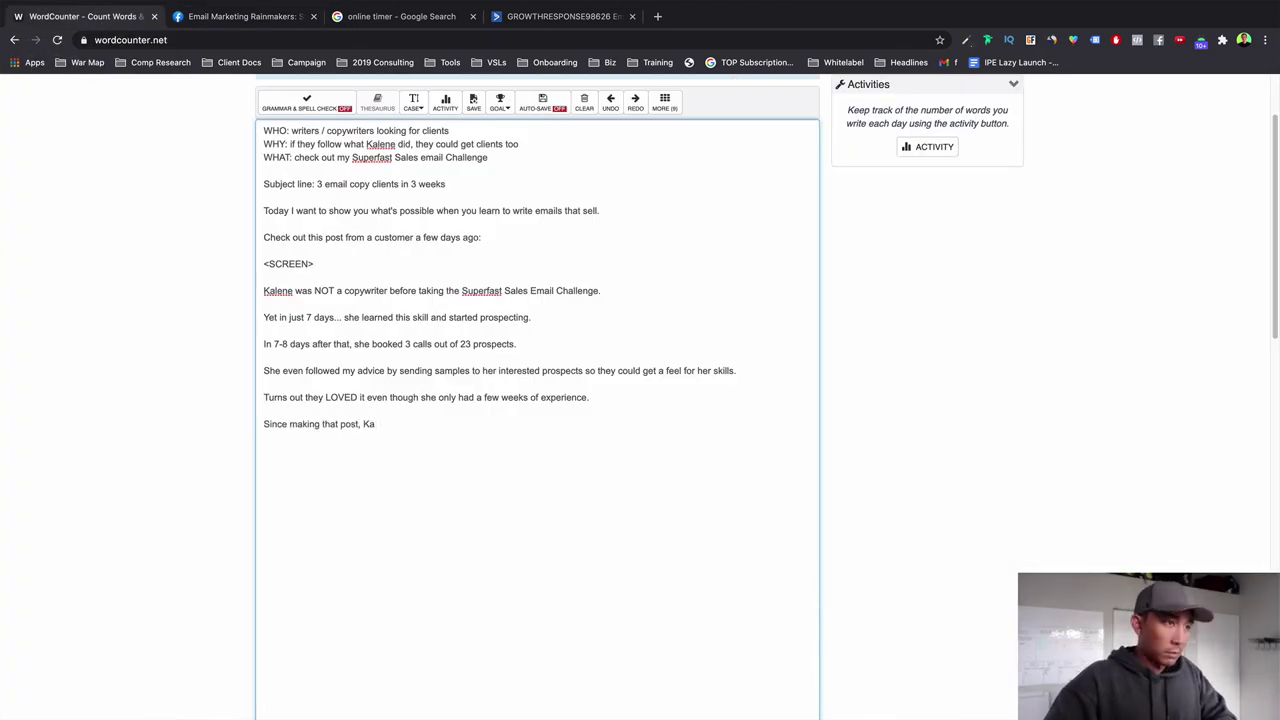
pyautogui.write('n update that she booked 2 clients!')
pyautogui.press('Return')
pyautogui.press('Return')
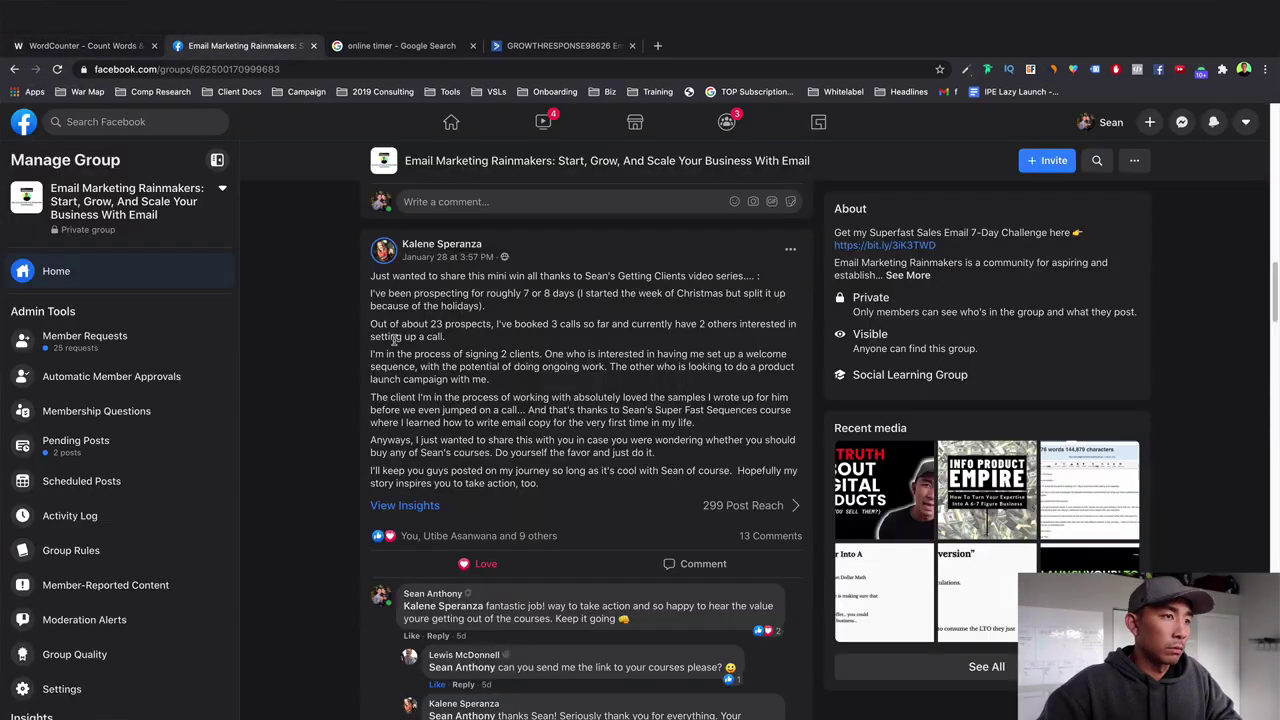
pyautogui.scroll(-5, 394, 340)
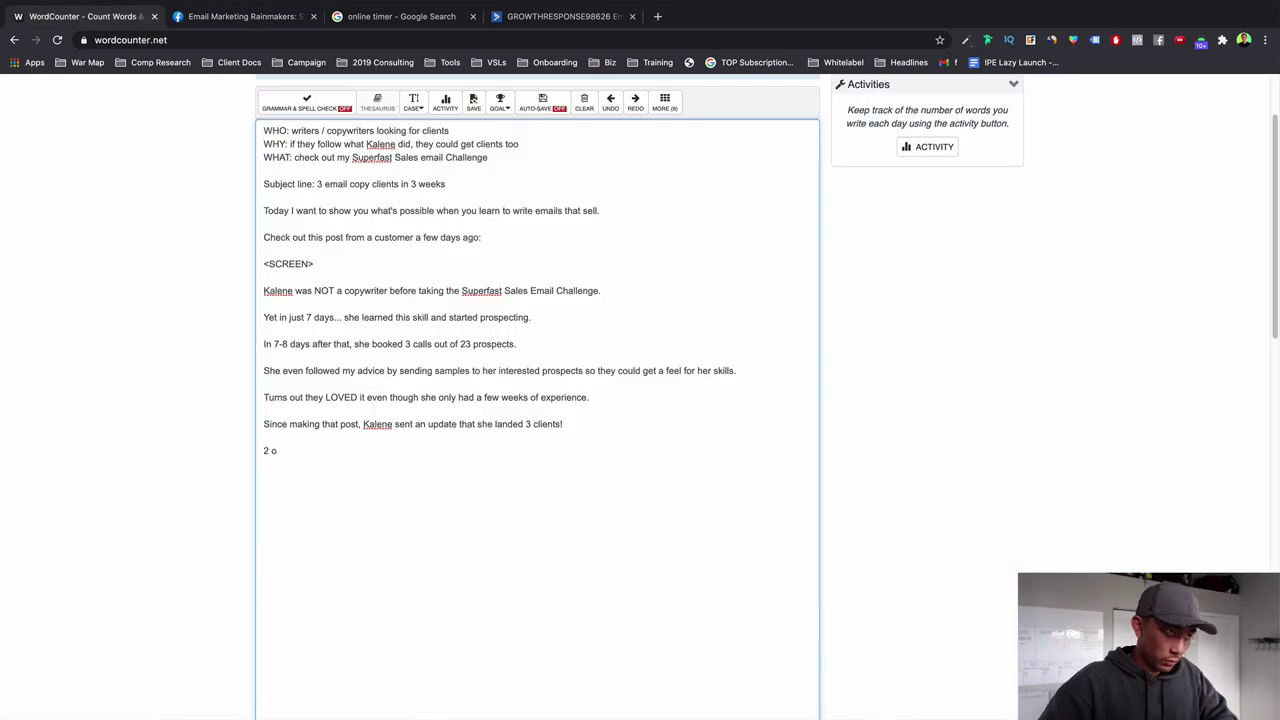
pyautogui.write('n monthly recurring deals and 1 who was a consultation.')
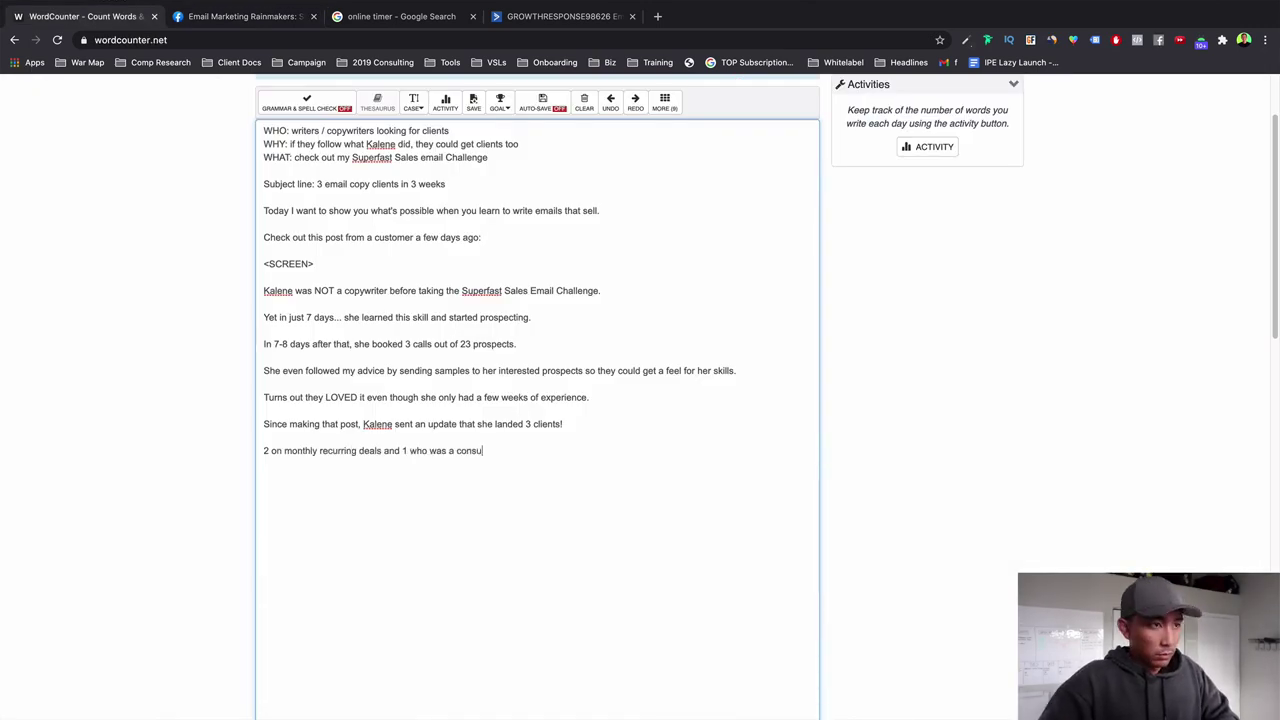
# - Add "That's the power of learning how to write emails that sell." and "In just a few weeks, [customer's name] learned the skill and got PAID for it."
pyautogui.press('Return')
pyautogui.press('Return')
pyautogui.write("That's the power of learning how")
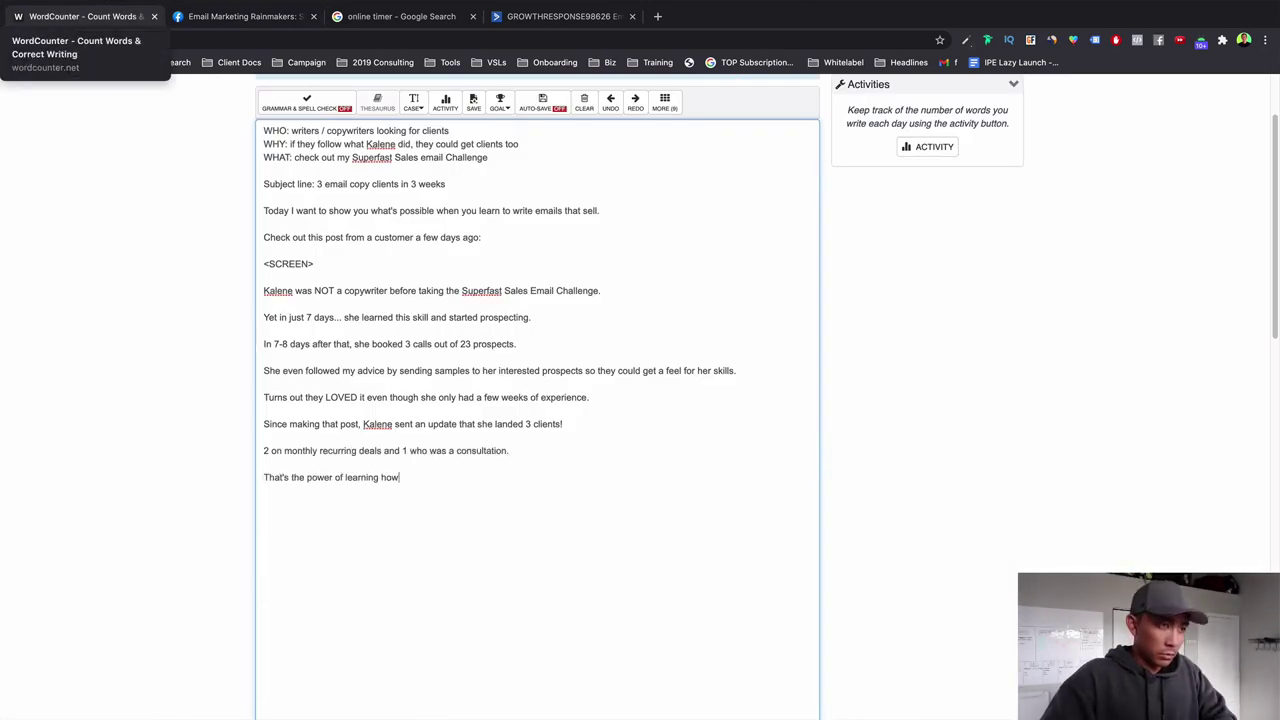
pyautogui.write(' to write emails that sell.')
pyautogui.press('Return')
pyautogui.press('Return')
pyautogui.write('In just a few ')
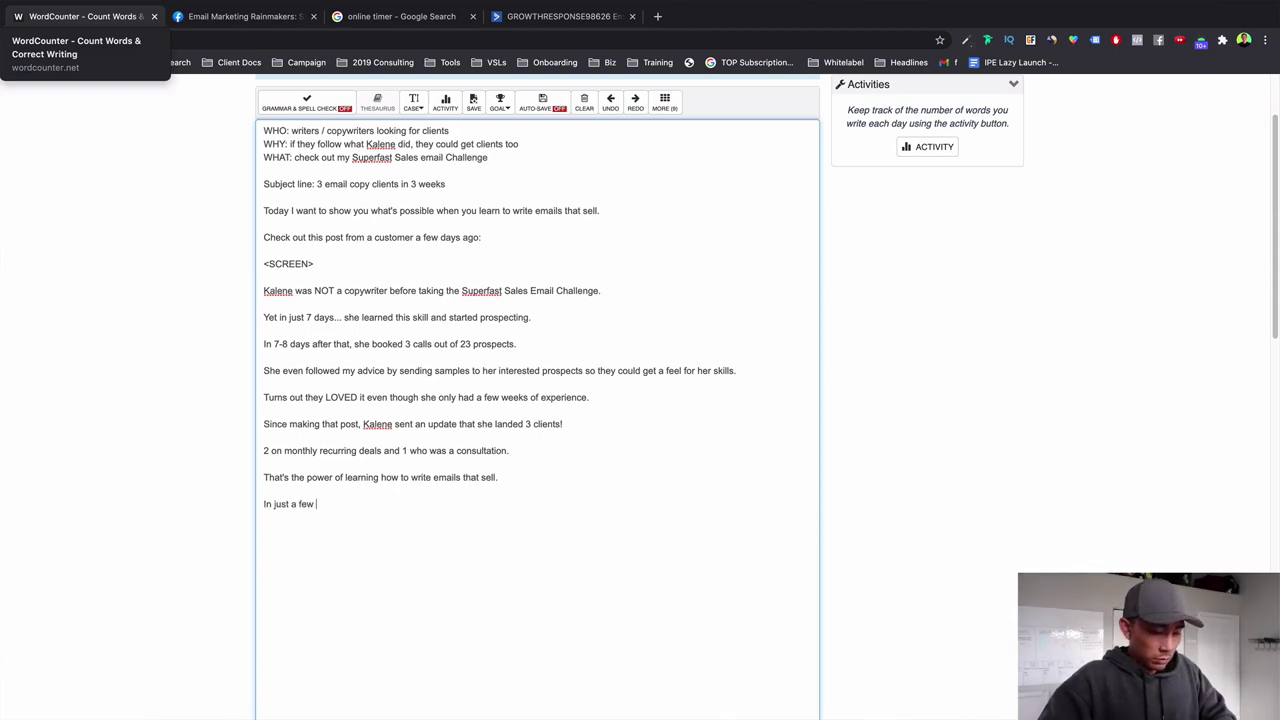
pyautogui.write('weeks, Kalene learned the skill and got PAID for it.')
# - Add the line "And it all started with the Superfast Sales Email Challenge."
pyautogui.press('Return')
pyautogui.press('Return')
pyautogui.write('And it all started with the Superfast Sales Email Challenge.')
# - Add "If you want to learn how to write emails that sell so you can grow your own business or offer it as a service for others..."
pyautogui.press('Return')
pyautogui.press('Return')
pyautogui.write('If you want to learn how to write emails that sell Iso you can grow your own business or offer it as a service for others...')
# - Write the call to action "then check out my Superfast Sales Email Challenge here:" followed by a <LINK> placeholder
pyautogui.press('Return')
pyautogui.press('Return')
pyautogui.write('then check out my Superfast Sales Email Challenge here:')
pyautogui.press('Return')
pyautogui.press('Return')
pyautogui.write('<LINK>')
# - Add "In just 7 days, you'll learn this lucrative skill for yourself and be on your way to seeing results like [customer's name] did."
pyautogui.press('Return')
pyautogui.press('Return')
pyautogui.write("In just 7 days, you'll learn this ")
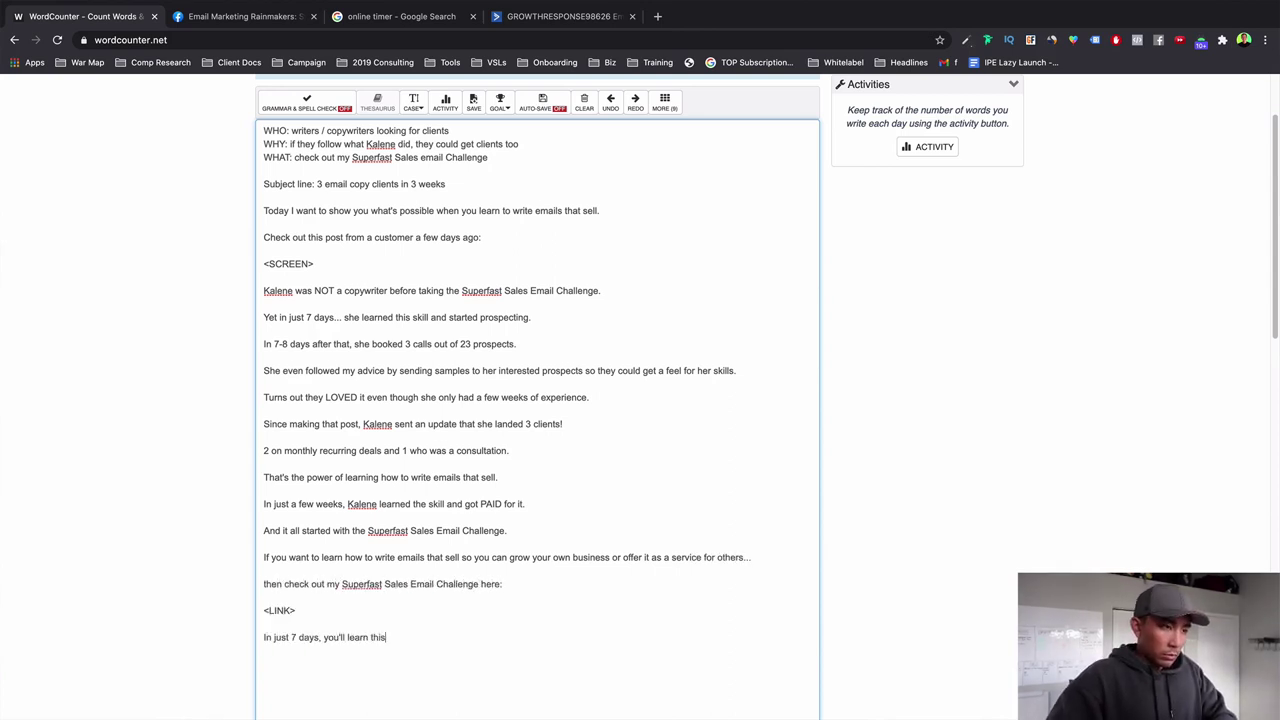
pyautogui.write('lucrative skill for yourself and be on your way to seeing results li')
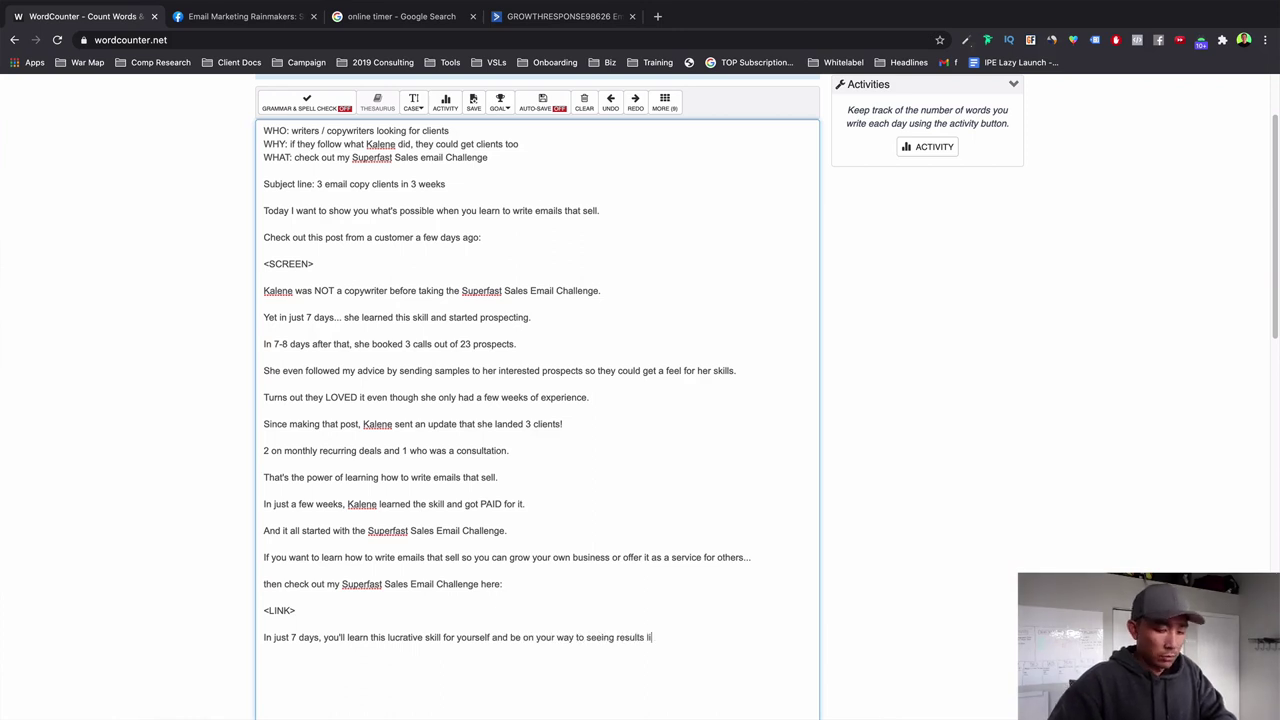
pyautogui.write('ke Kalene did.')
# - Close the email with the sign-off "Your compadre," and the sender's full name
pyautogui.press('Return')
pyautogui.press('Return')
pyautogui.write('Your compadre,')
pyautogui.press('Return')
pyautogui.press('Return')
pyautogui.write('Sean Anthony')
# - Revisit the customer's post in the Facebook group and review the comments beneath it
pyautogui.scroll(-1, 421, 78)
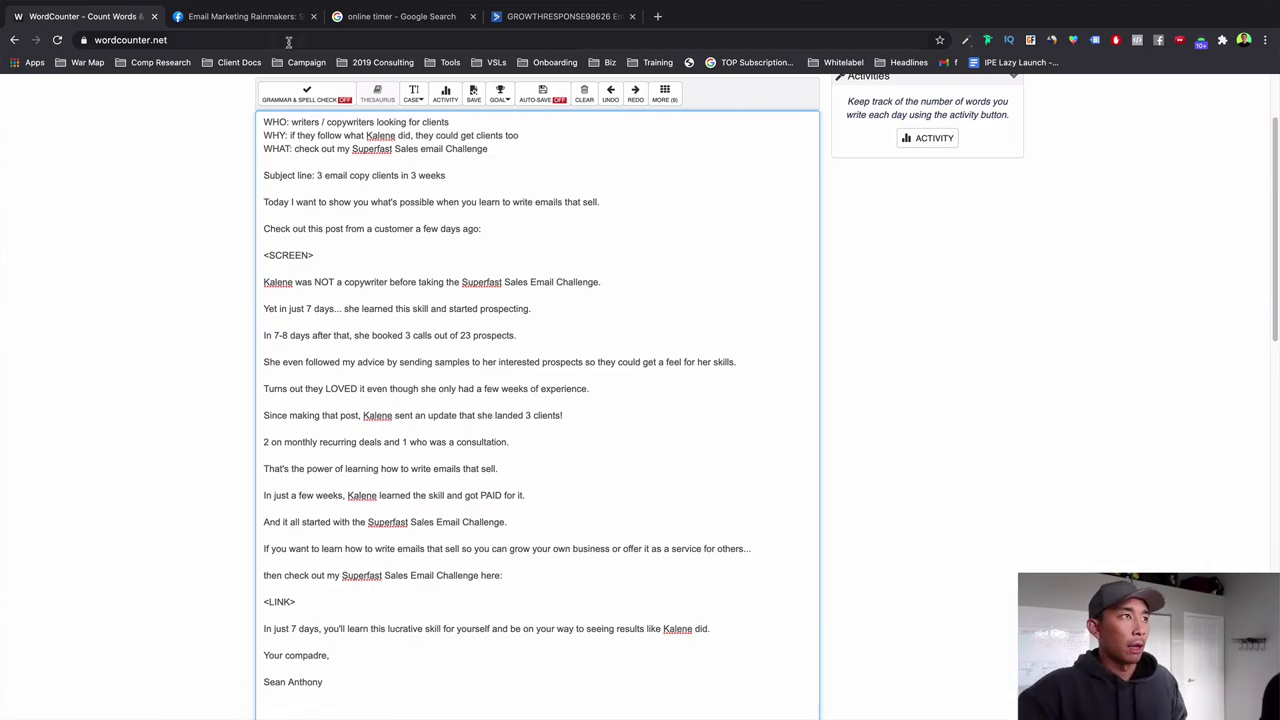
pyautogui.click(262, 18)
pyautogui.scroll(2, 595, 346)
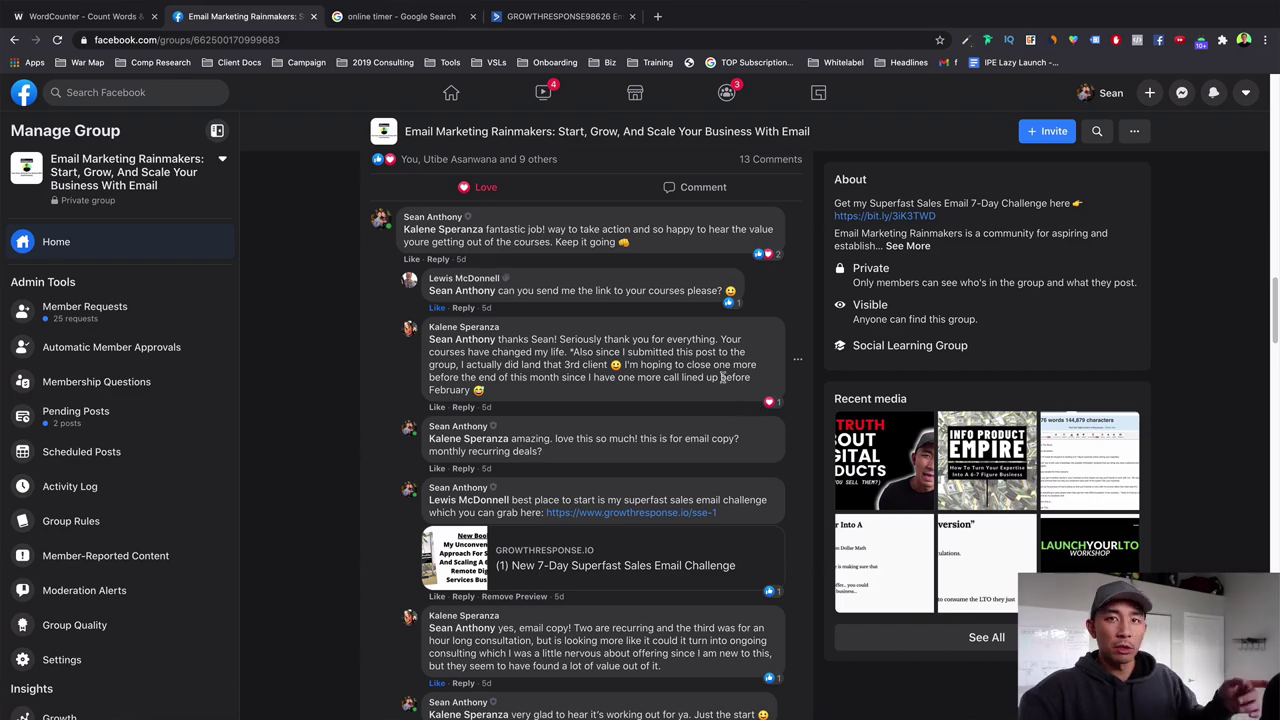
# - Stop the Google stopwatch and return to the finished email draft in WordCounter to look it over
pyautogui.click(396, 24)
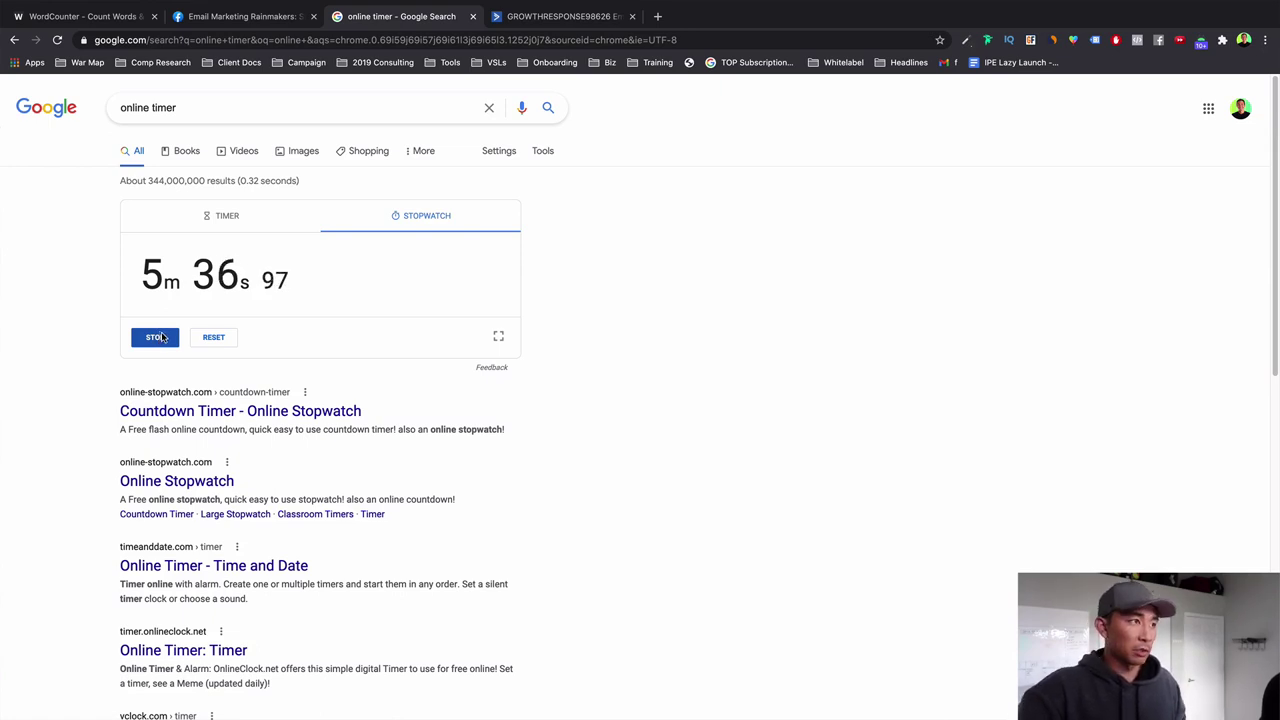
pyautogui.click(157, 337)
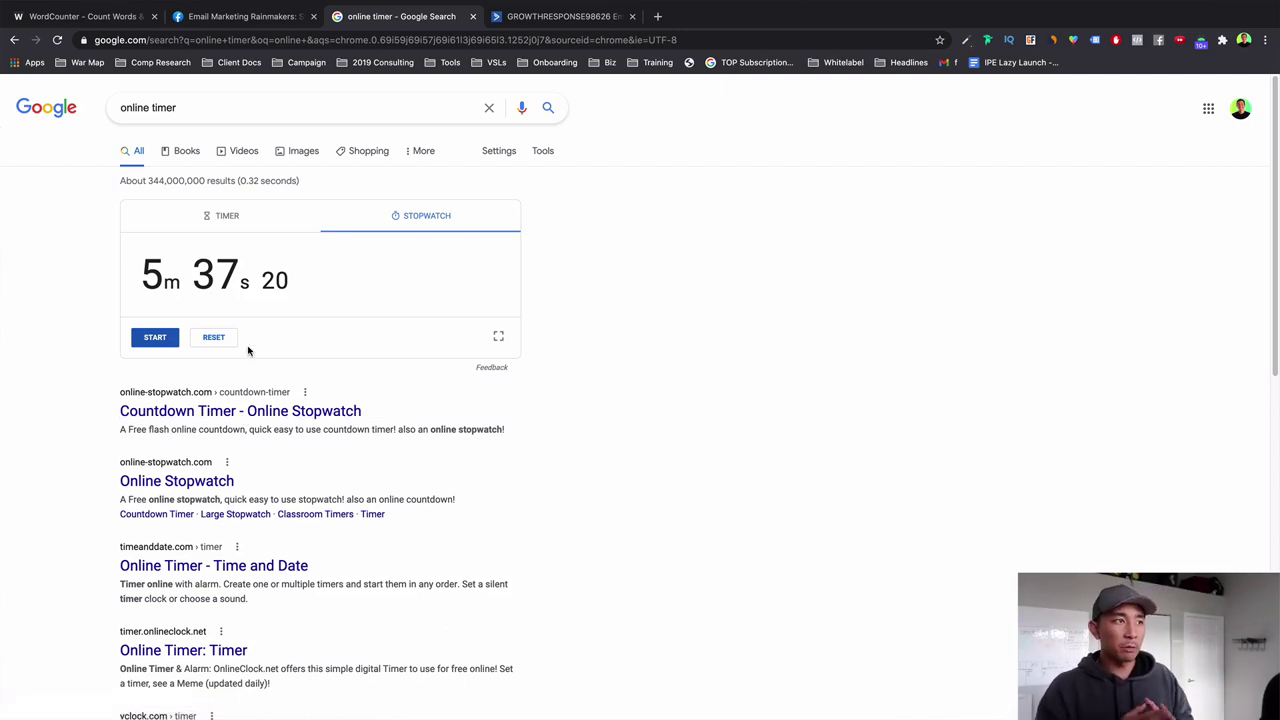
pyautogui.press('super+1')
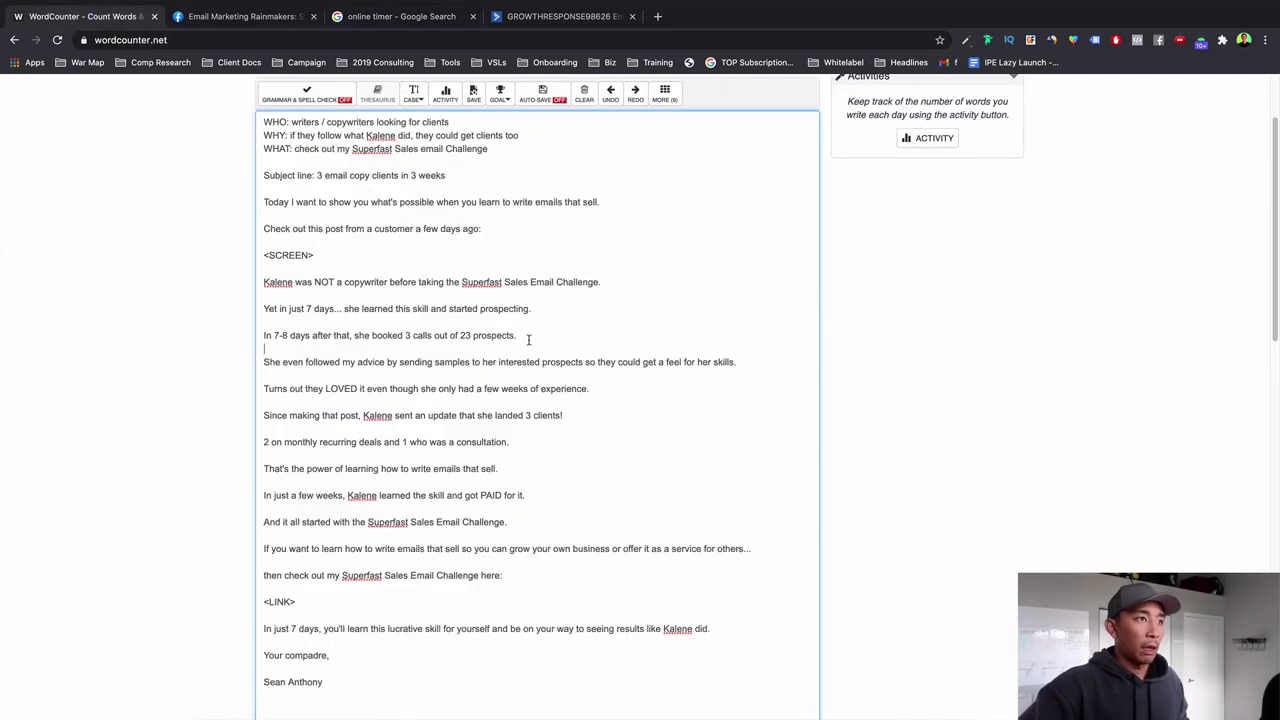
pyautogui.scroll(-1, 547, 459)
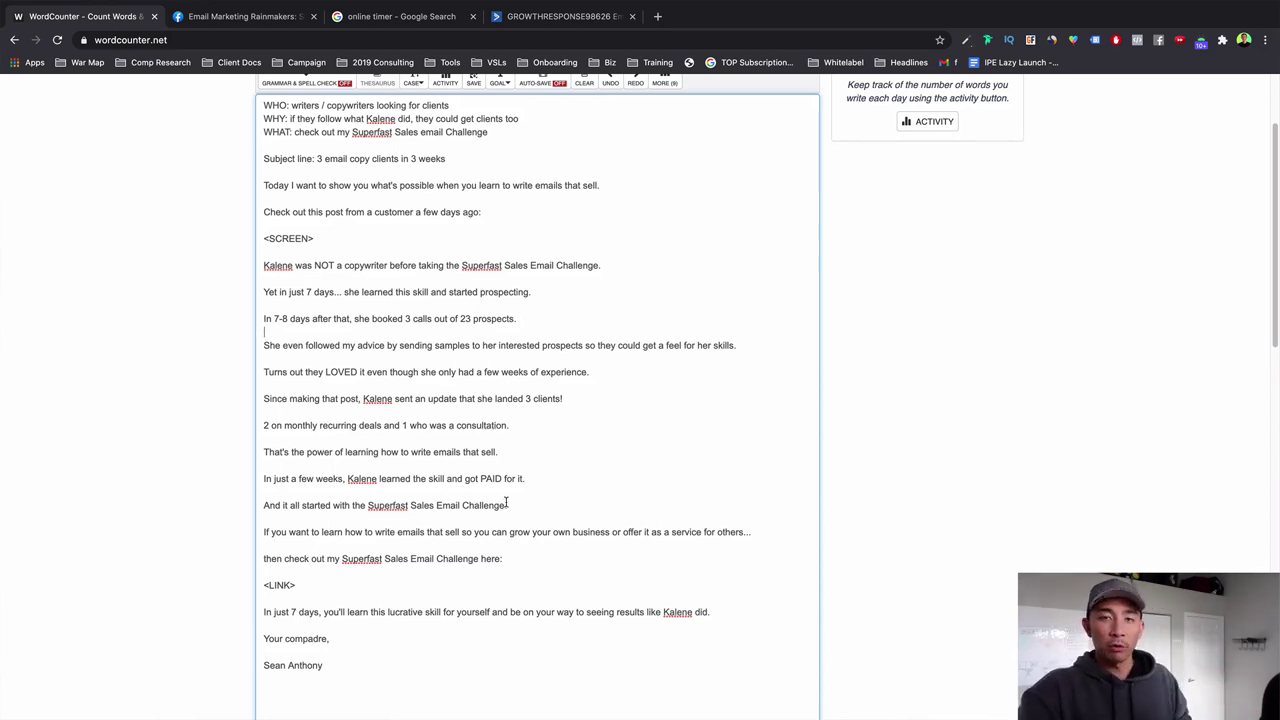
# - Open the Hemingway Editor at hemingwayapp.com and replace its sample text in Write mode with the email body copied from WordCounter
pyautogui.click(460, 24)
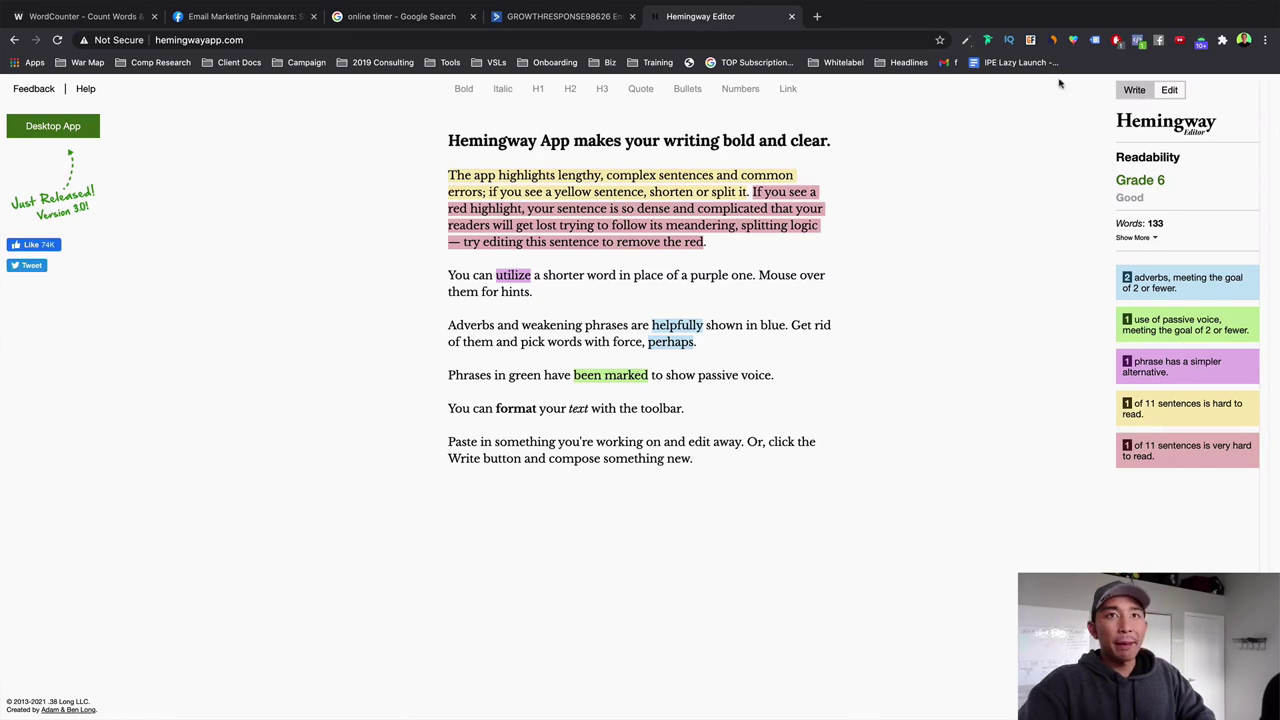
pyautogui.click(100, 20)
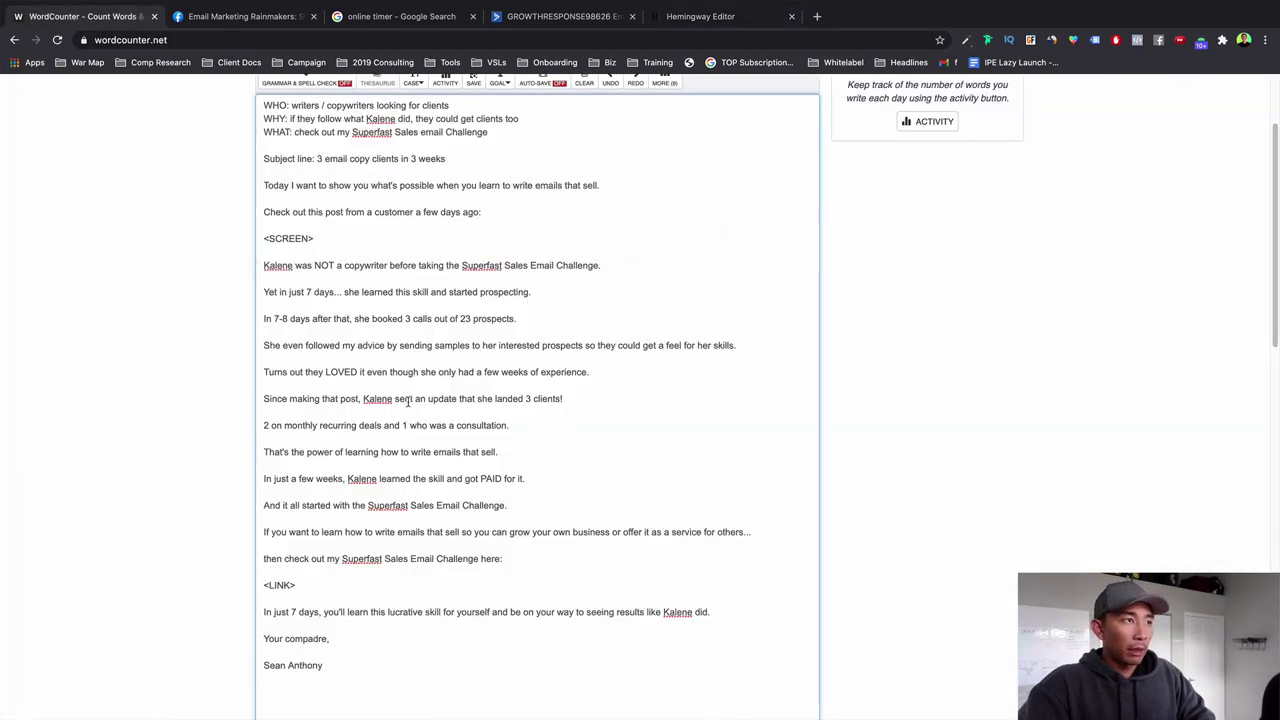
pyautogui.moveTo(367, 665); pyautogui.dragTo(240, 192)
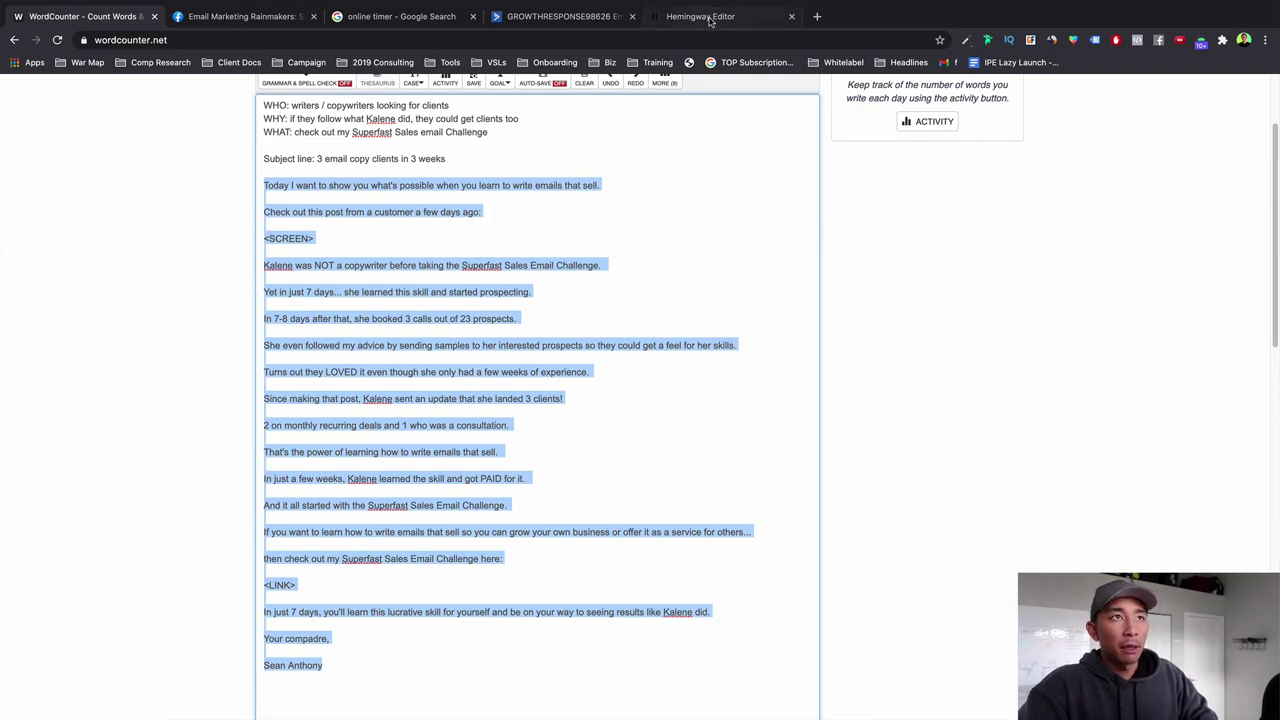
pyautogui.click(718, 14)
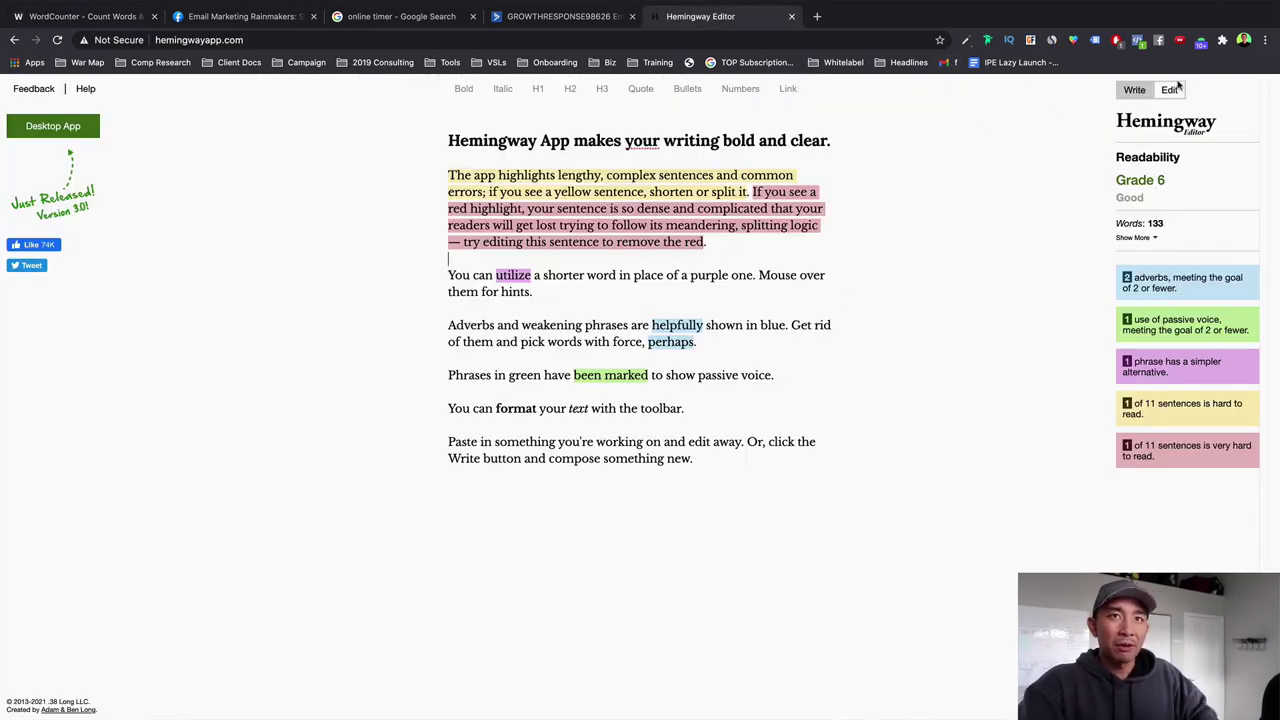
pyautogui.click(1135, 93)
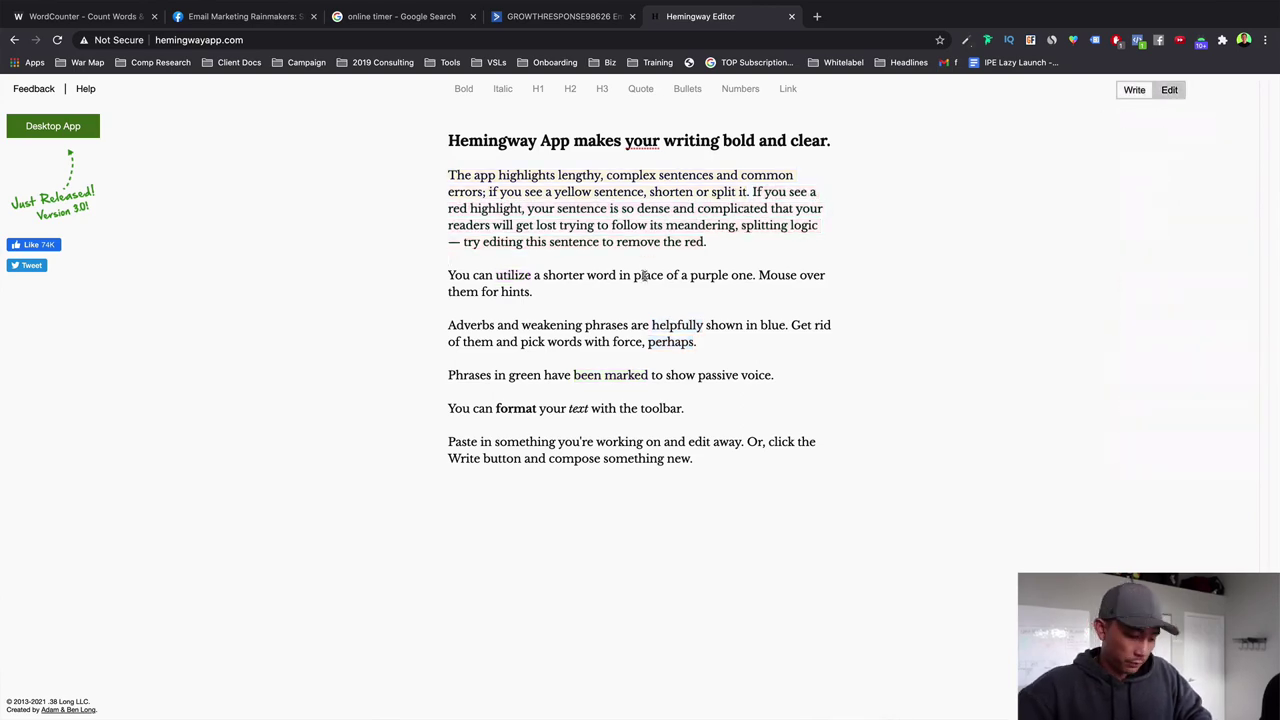
pyautogui.press('super+a')
pyautogui.press('super+v')
pyautogui.scroll(3, 645, 276)
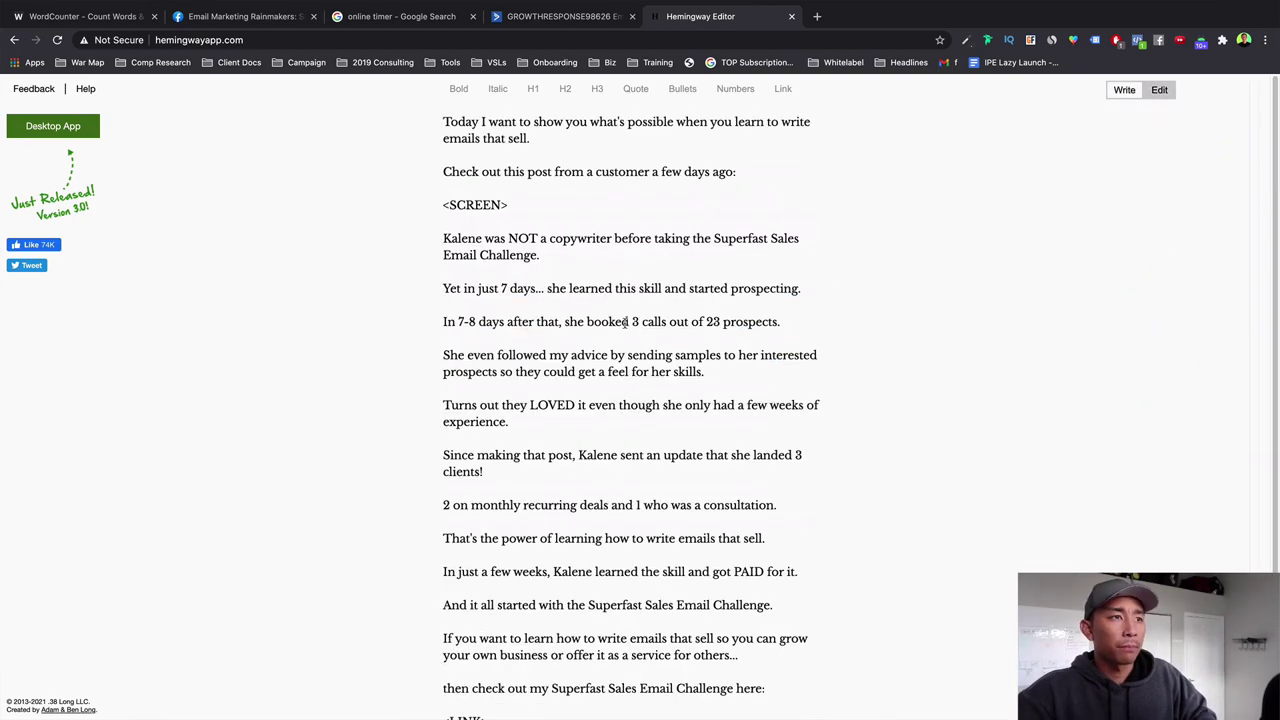
# - Switch Hemingway to Edit mode and examine the readability grade and the highlighted sentences and words throughout the email
pyautogui.click(1157, 90)
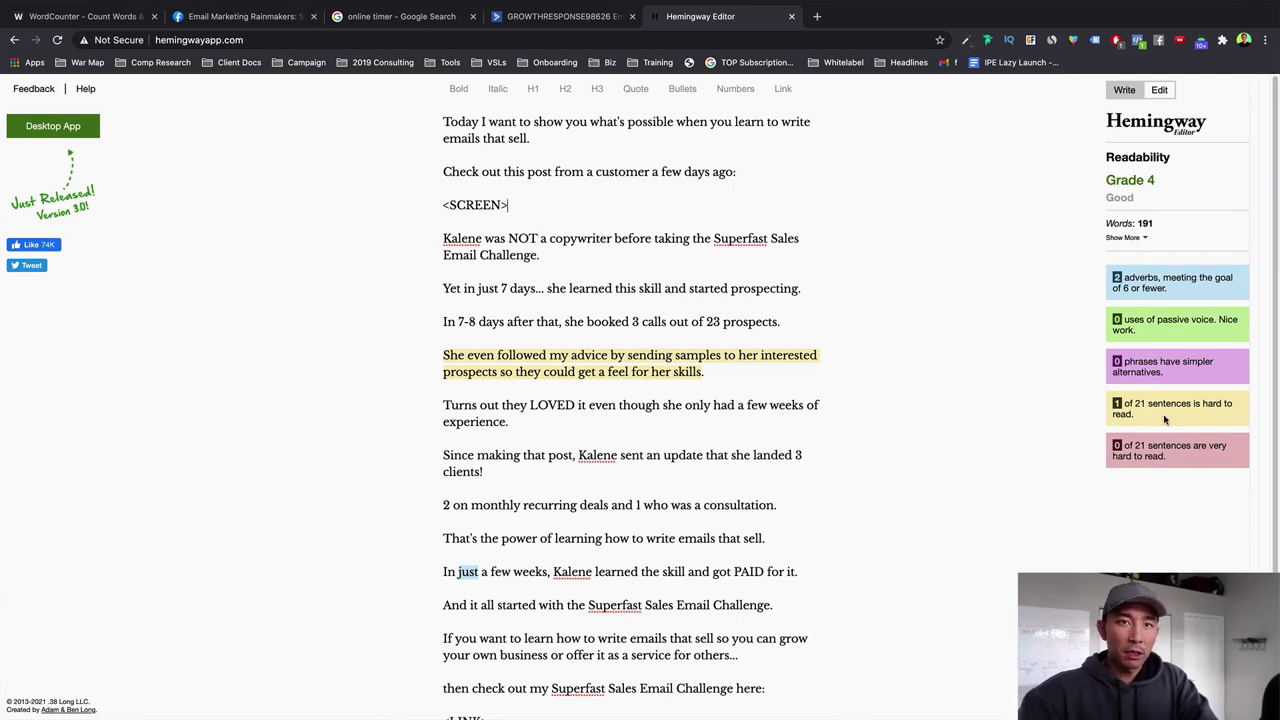
pyautogui.scroll(-1, 835, 386)
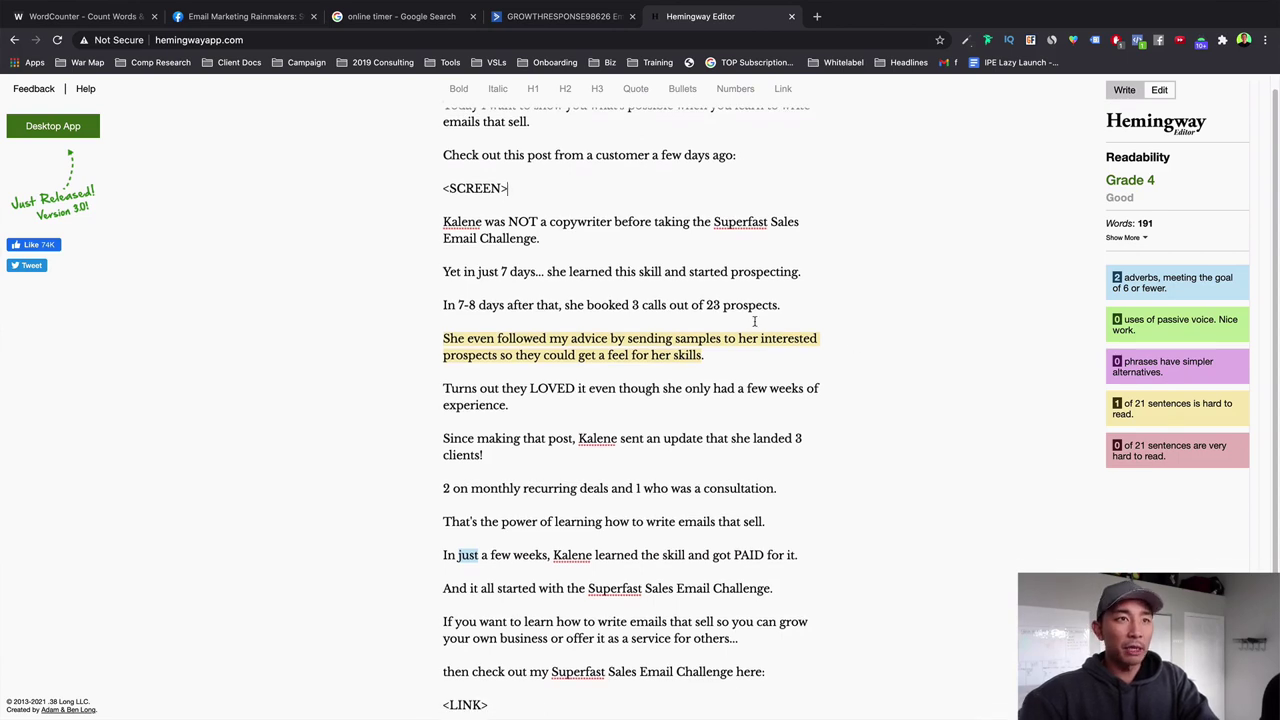
pyautogui.scroll(-3, 745, 316)
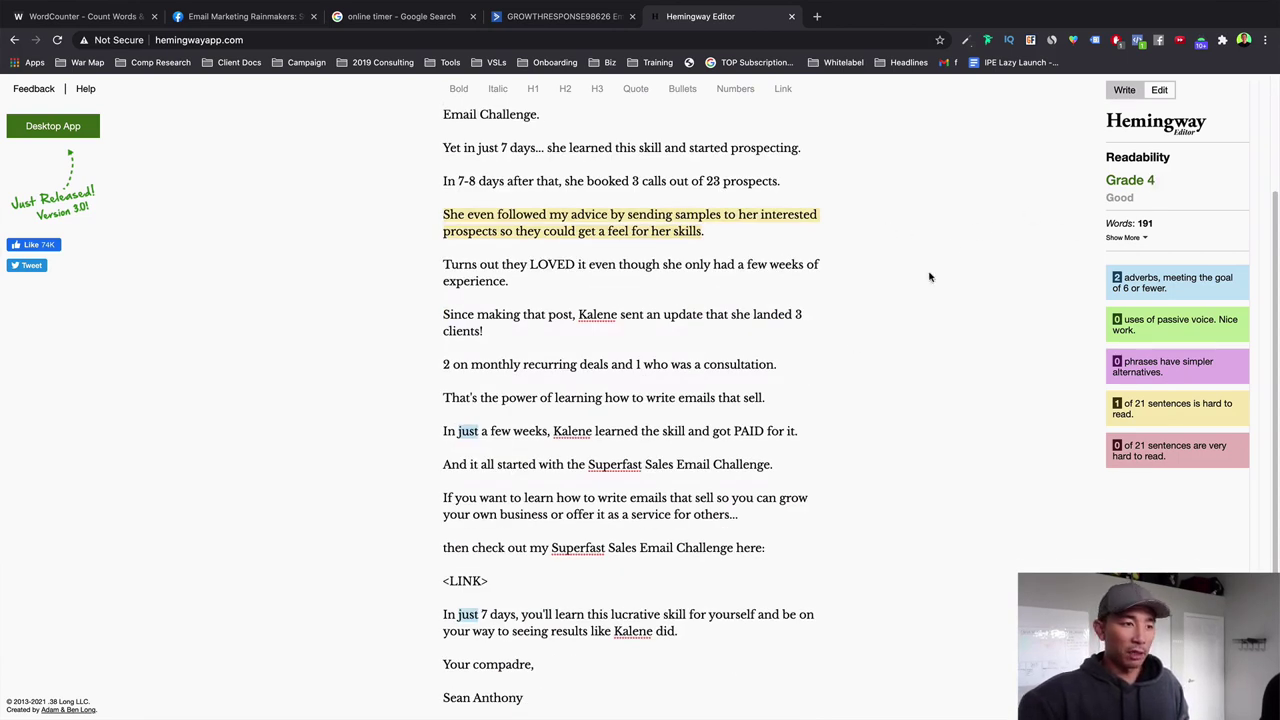
# - Delete the <LINK> placeholder line and omit the flagged word "just" from the "In just a few weeks" sentence
pyautogui.moveTo(542, 594); pyautogui.dragTo(408, 588)
pyautogui.press('BackSpace')
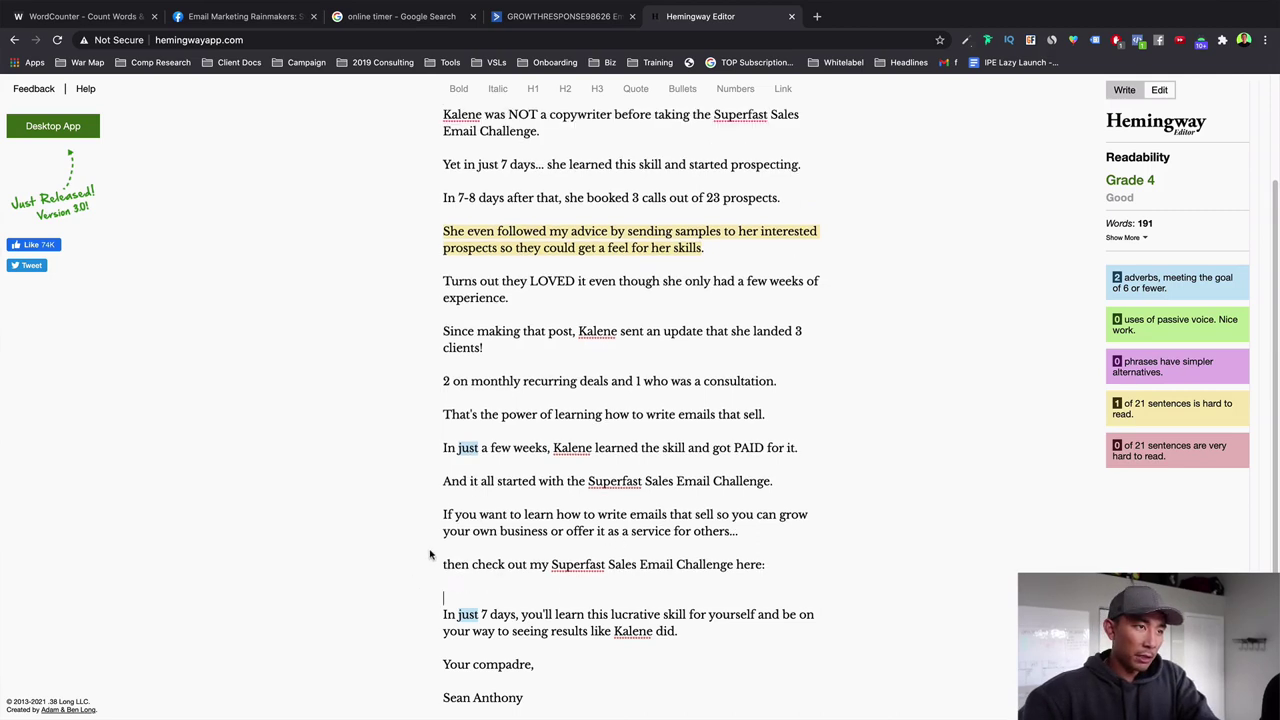
pyautogui.click(469, 441)
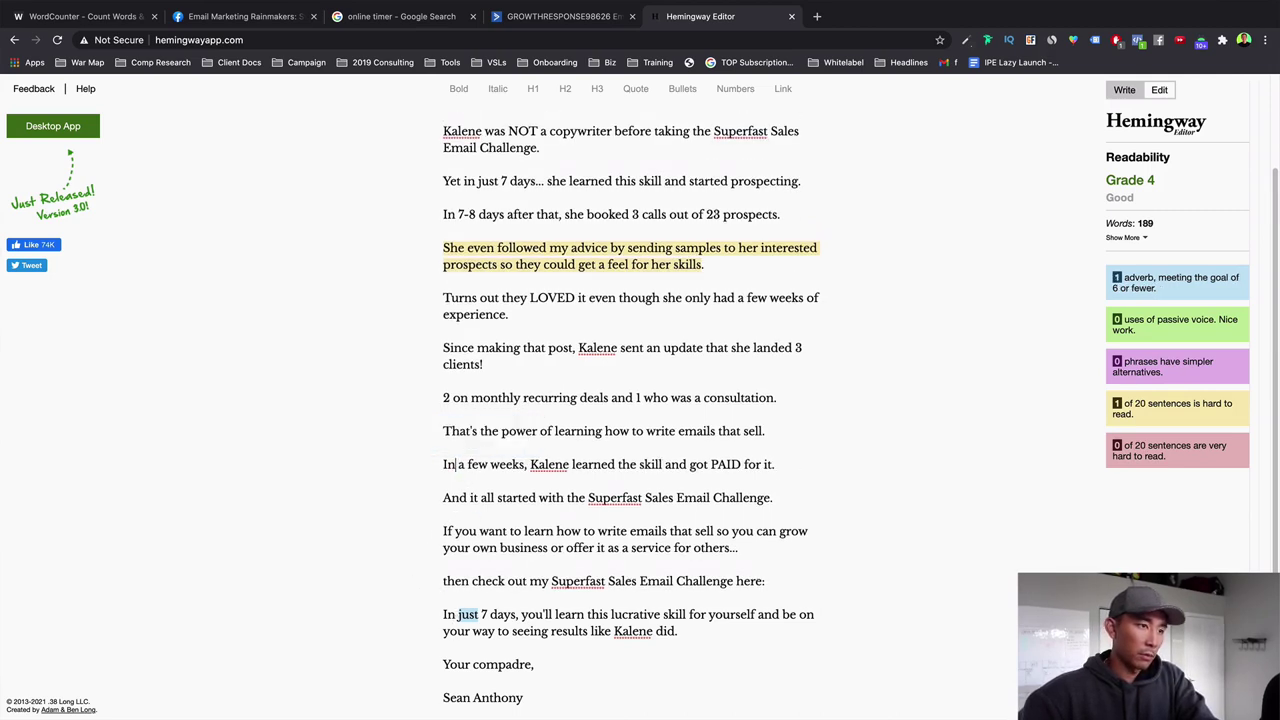
pyautogui.moveTo(460, 614)
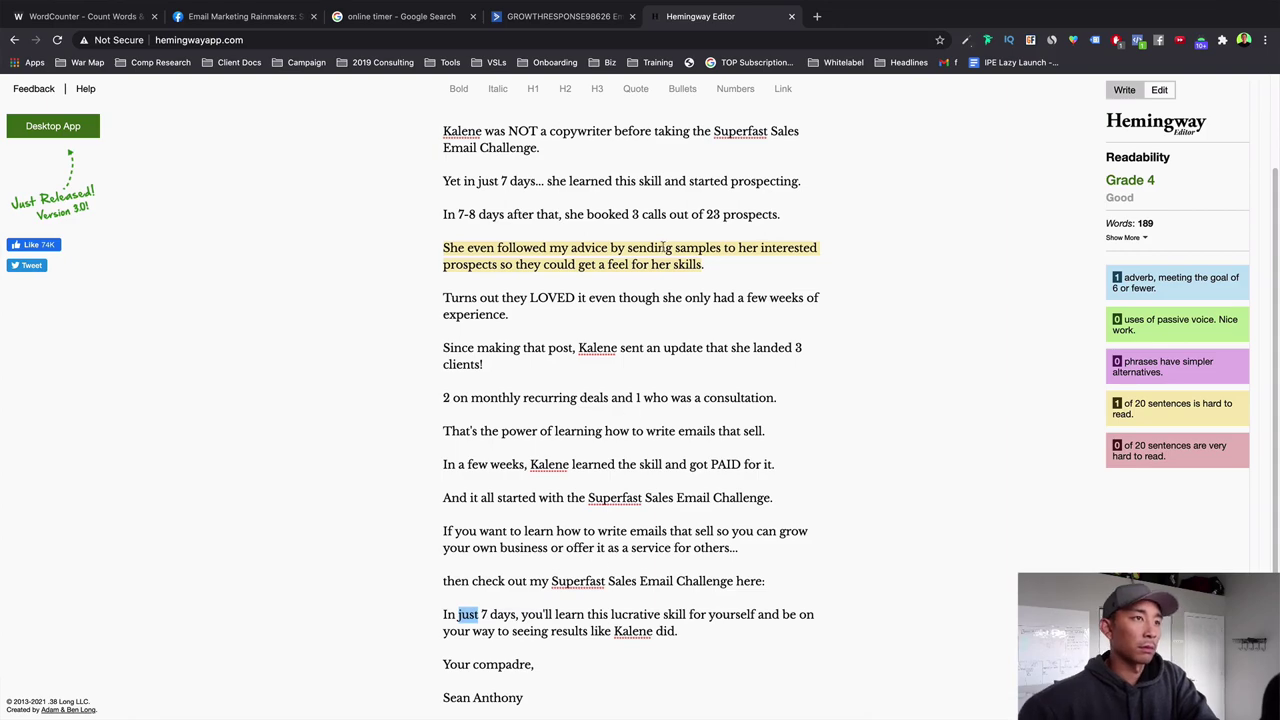
# - Delete the <SCREEN> placeholder line beneath "Check out this post from a customer a few days ago:"
pyautogui.scroll(3, 662, 248)
pyautogui.moveTo(620, 208); pyautogui.dragTo(331, 200)
pyautogui.press('BackSpace')
pyautogui.press('BackSpace')
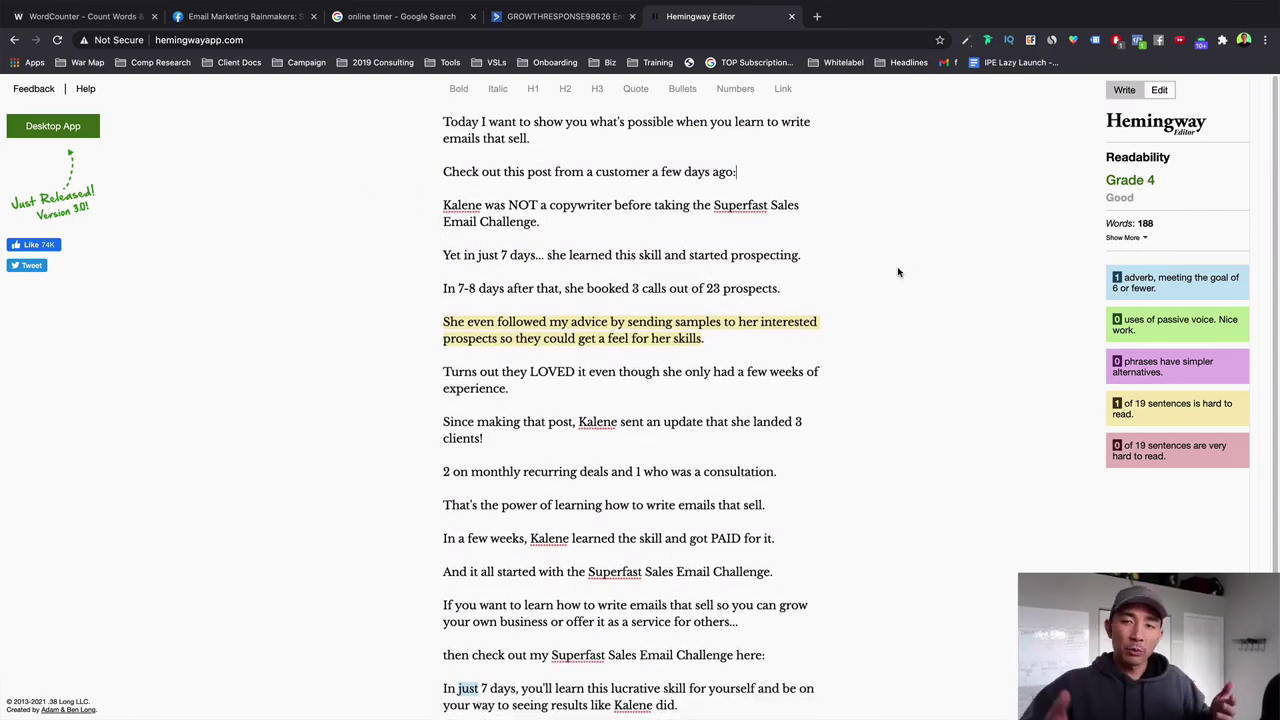
# - Check Hemingway's hint for the flagged word "just" in the "In just 7 days" sentence and look over the highlighted text
pyautogui.scroll(-1, 479, 524)
pyautogui.moveTo(460, 620)
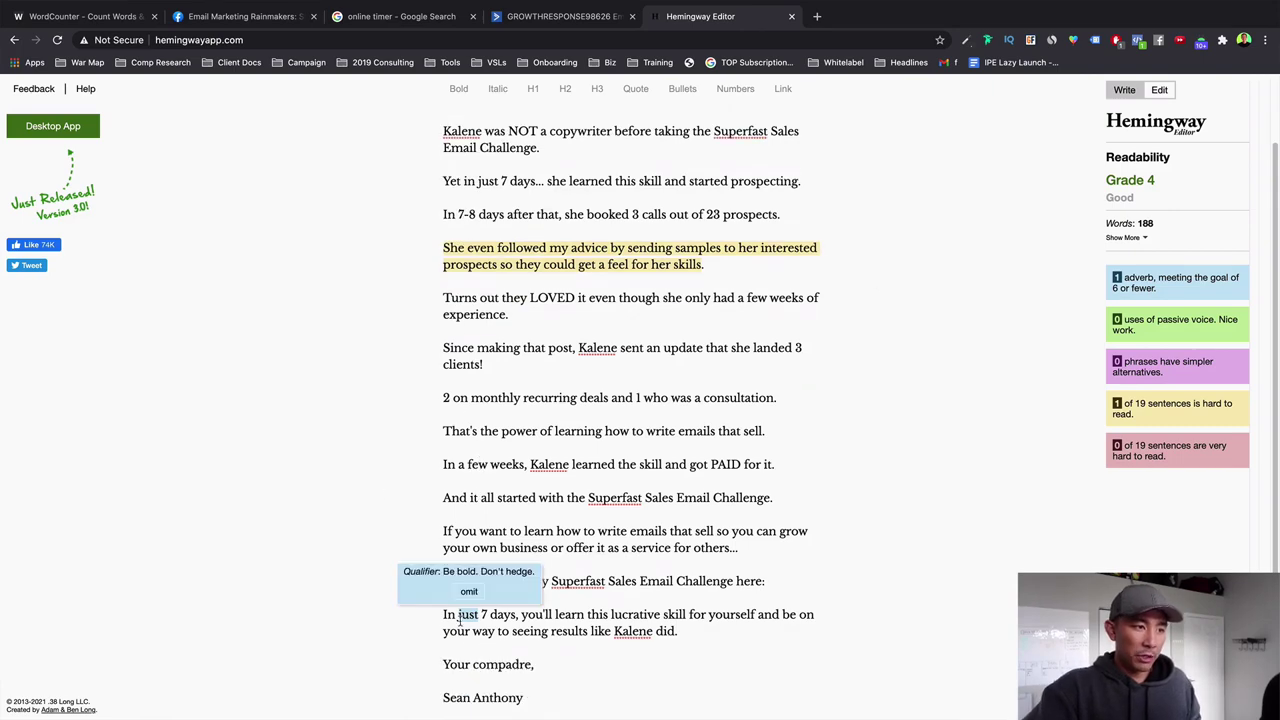
pyautogui.click(636, 284)
pyautogui.scroll(1, 679, 265)
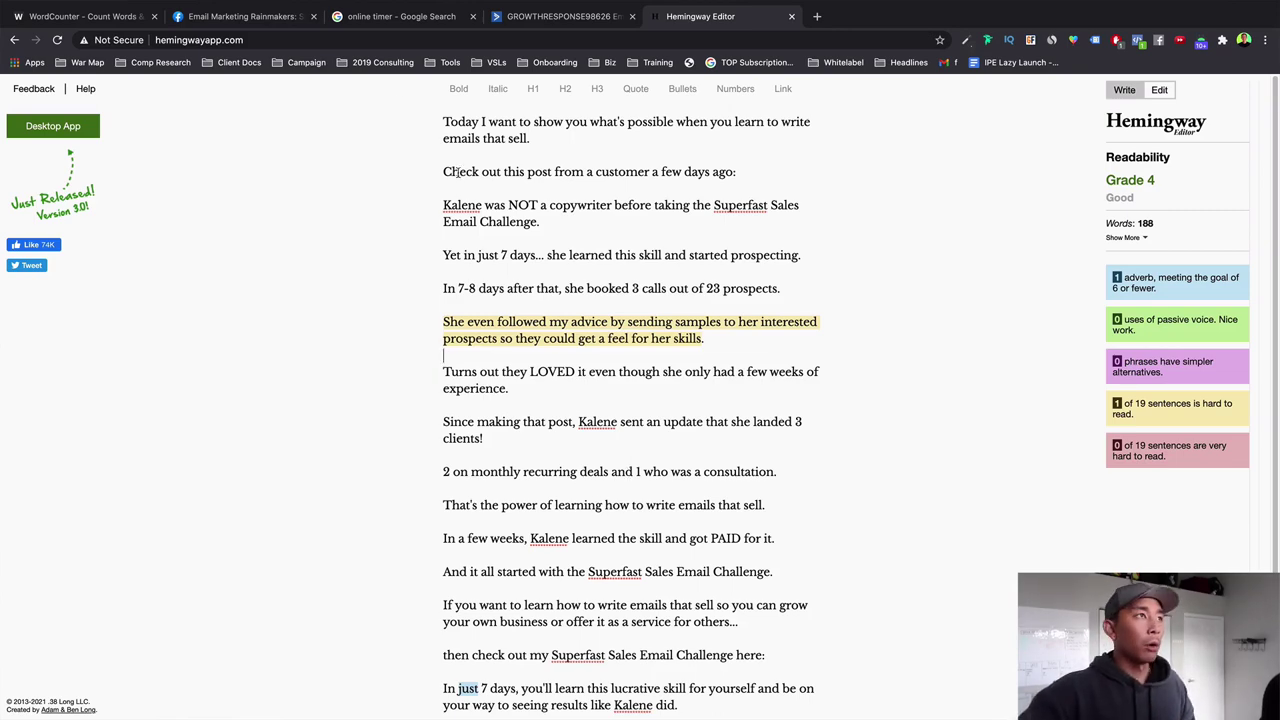
# - Compare the opening of the WordCounter draft with the customer's success post in the Facebook group
pyautogui.click(240, 16)
pyautogui.click(85, 16)
pyautogui.click(455, 232)
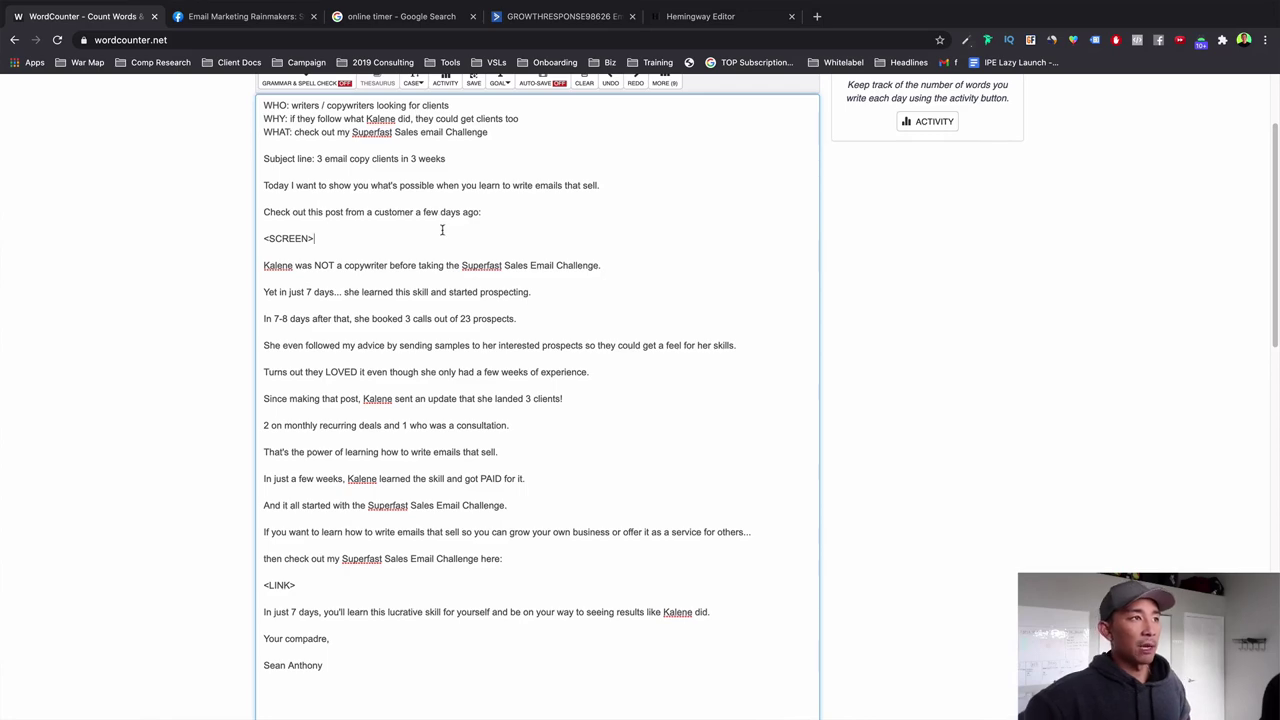
pyautogui.click(256, 12)
pyautogui.scroll(10, 468, 496)
pyautogui.scroll(-1, 468, 496)
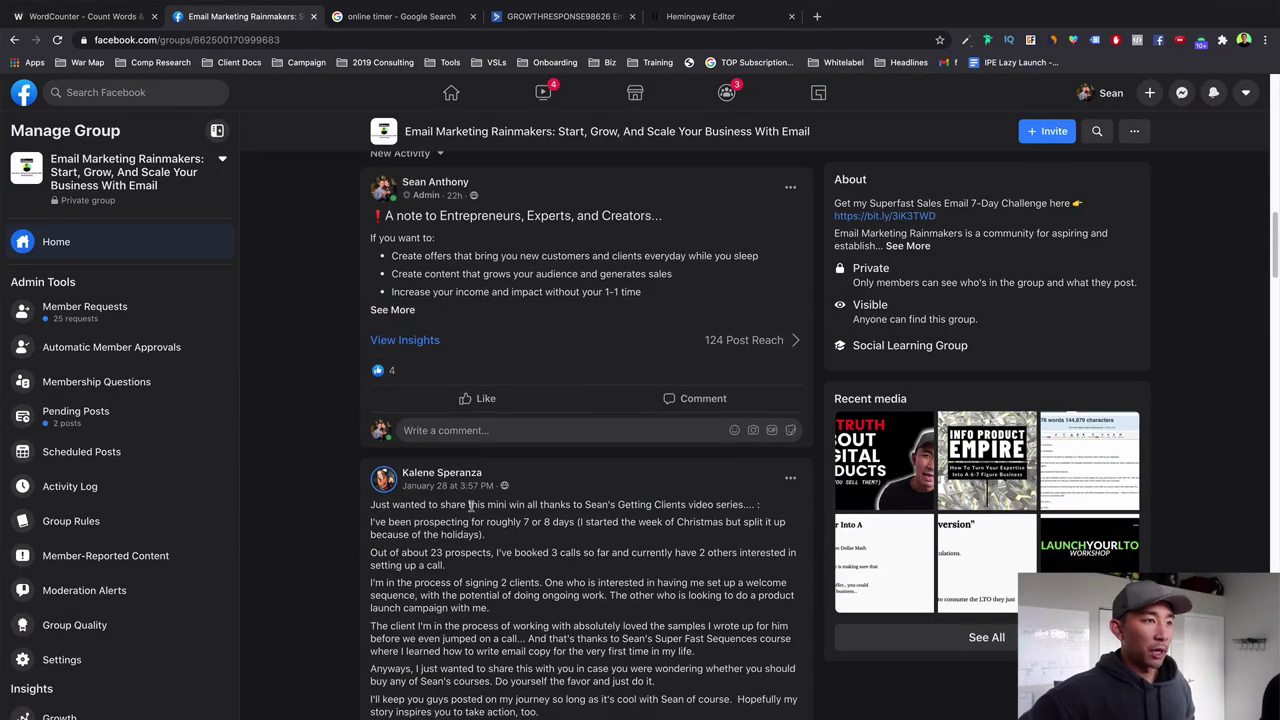
pyautogui.click(80, 16)
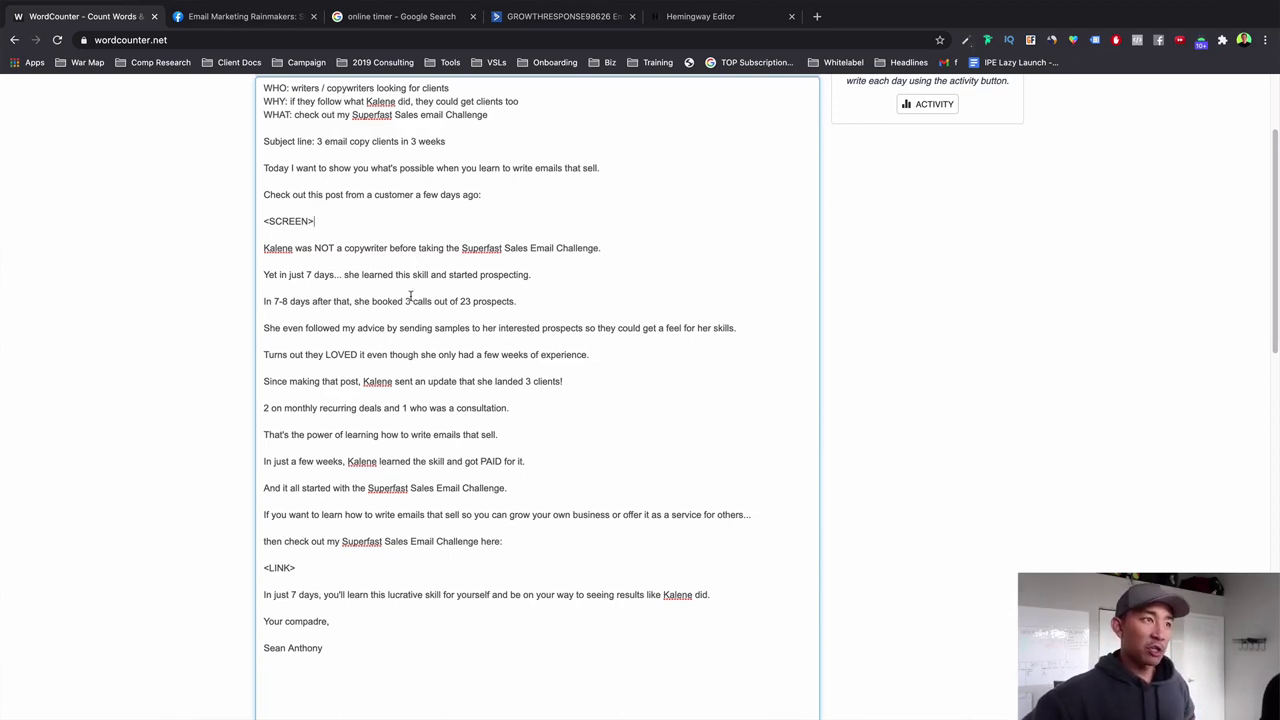
# - Compare the draft's client update with the customer's comment about landing a third client beneath the Facebook post
pyautogui.click(280, 12)
pyautogui.scroll(-5, 458, 212)
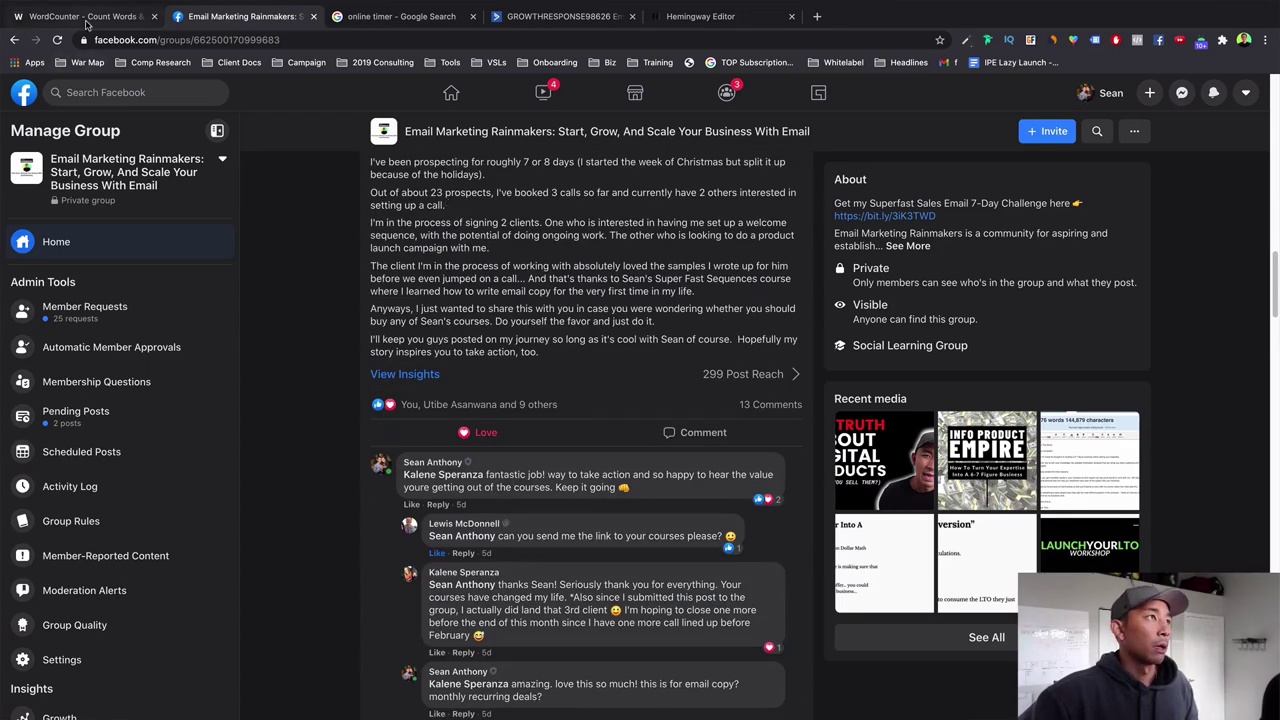
pyautogui.click(86, 16)
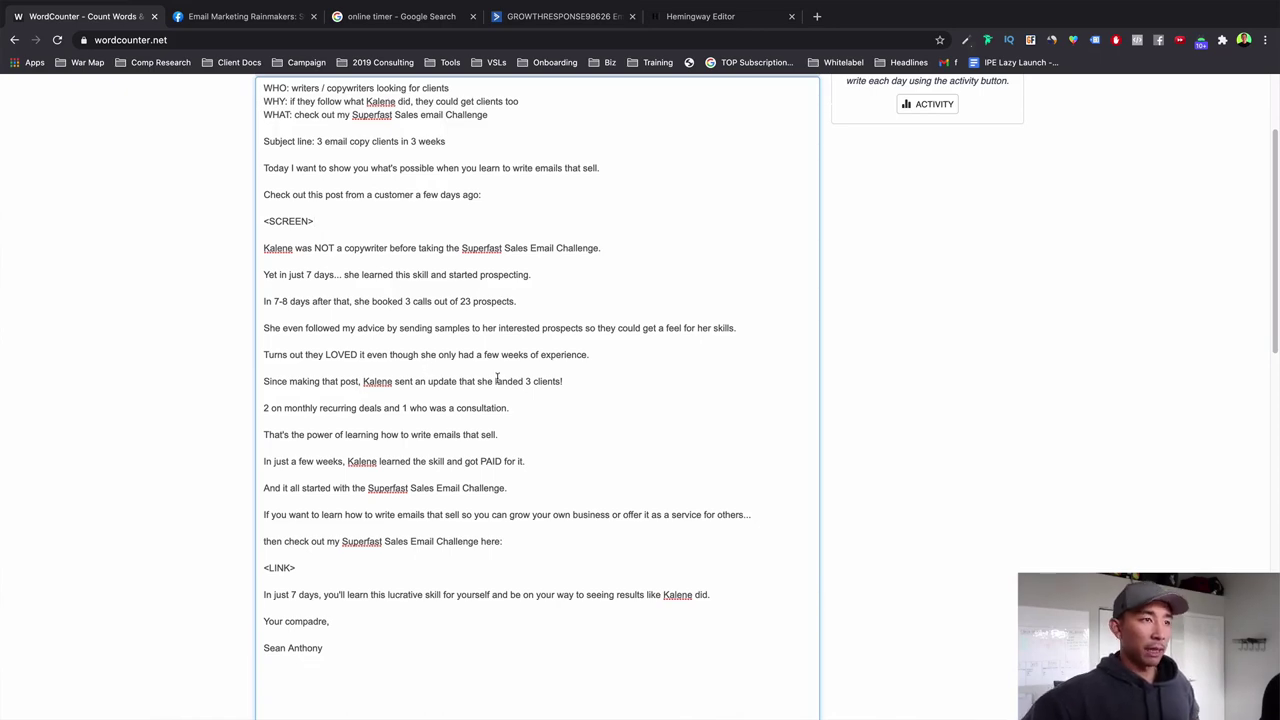
pyautogui.click(210, 20)
pyautogui.scroll(-2, 513, 578)
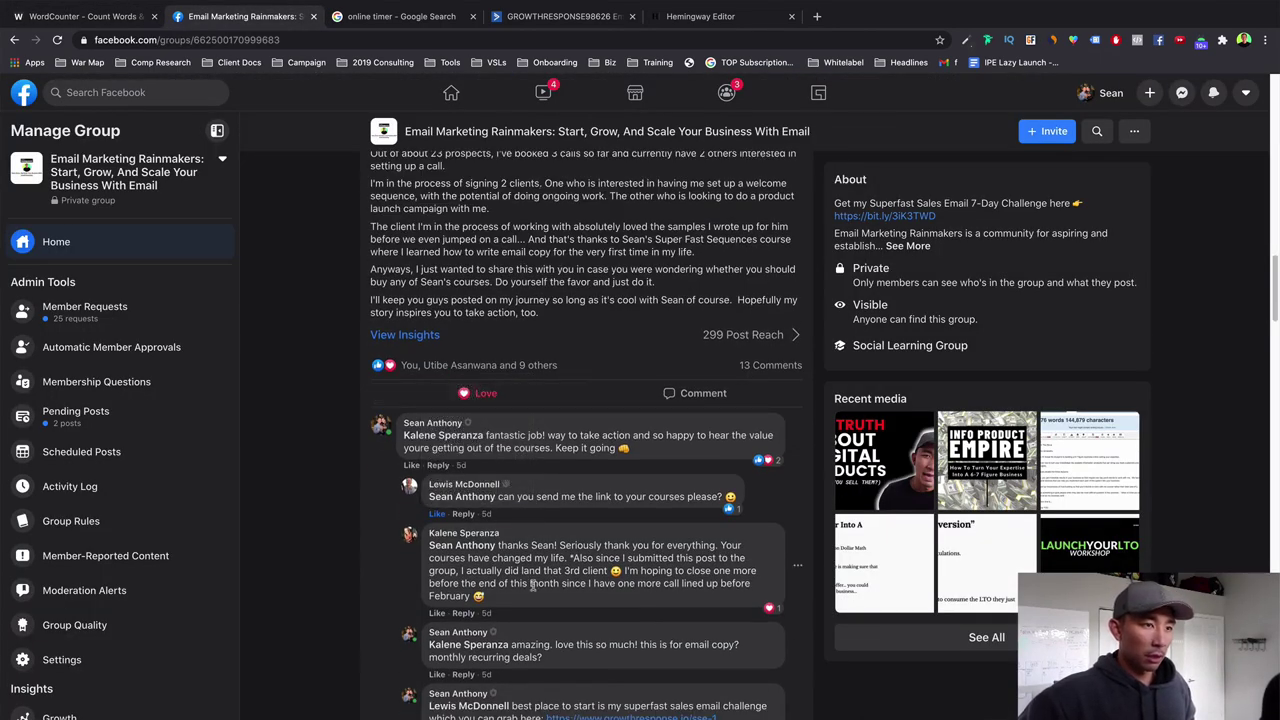
pyautogui.moveTo(540, 572); pyautogui.dragTo(517, 575)
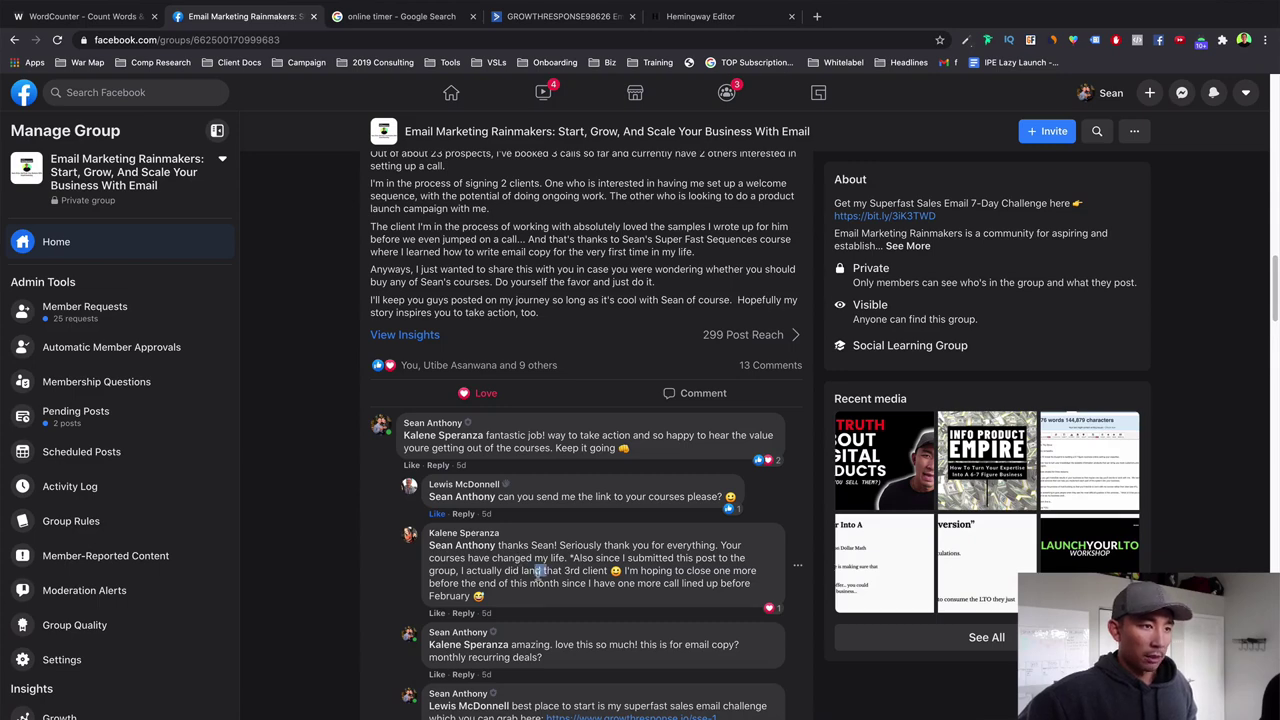
# - In the WordCounter draft, capitalize the first word of the line "Then check out my Superfast Sales Email Challenge here:"
pyautogui.click(78, 14)
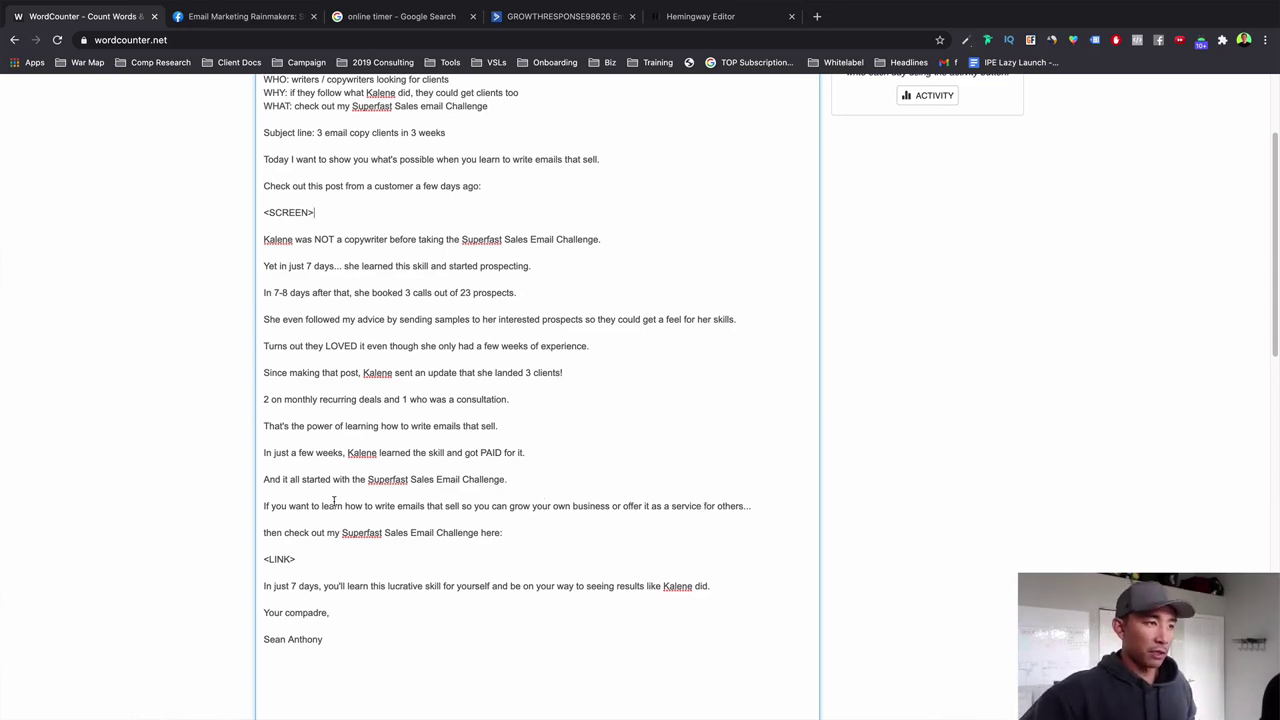
pyautogui.click(267, 532)
pyautogui.press('BackSpace')
pyautogui.write('T')
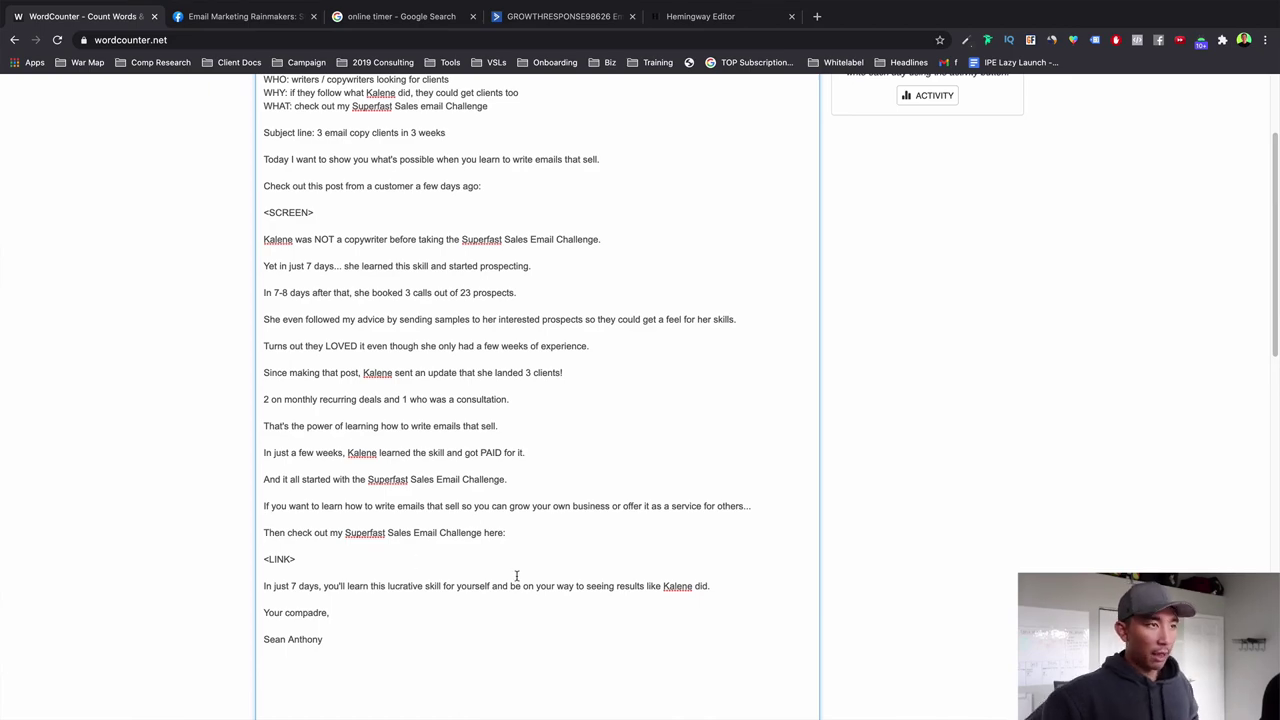
# - Check the draft's word count and text, and reread the customer's post in the Facebook group
pyautogui.scroll(4, 517, 576)
pyautogui.scroll(-1, 508, 537)
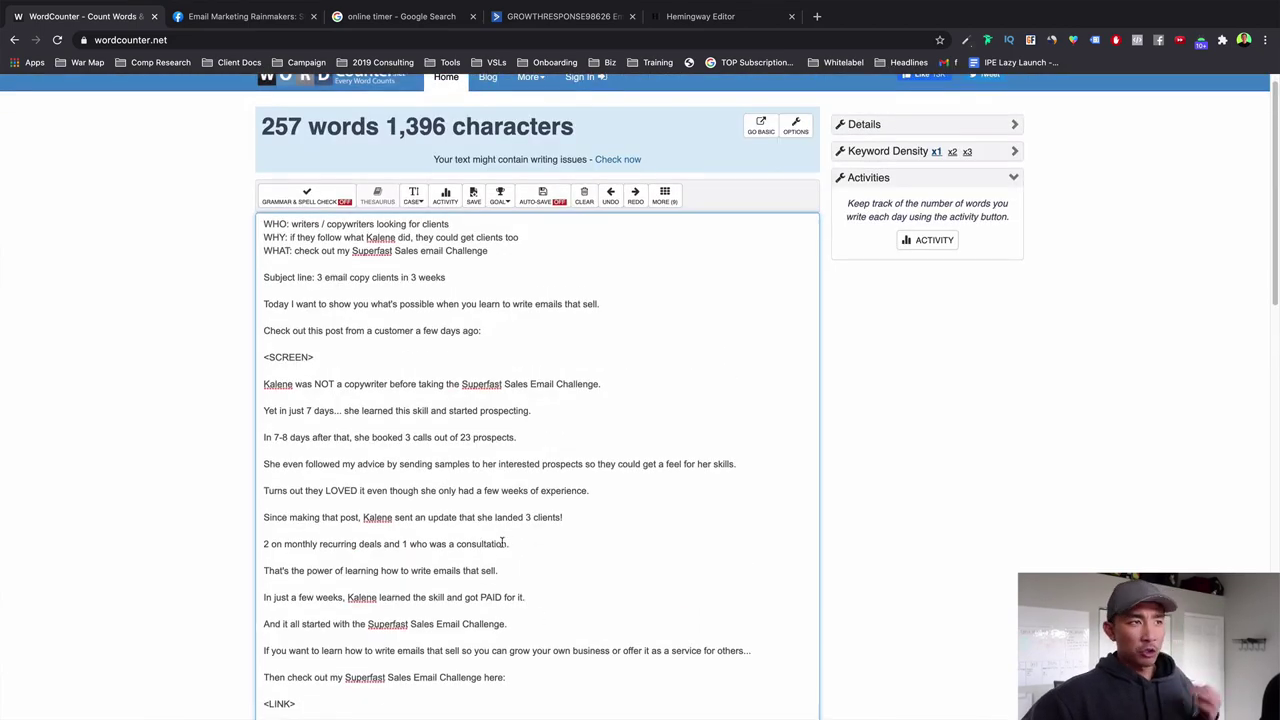
pyautogui.scroll(-3, 495, 536)
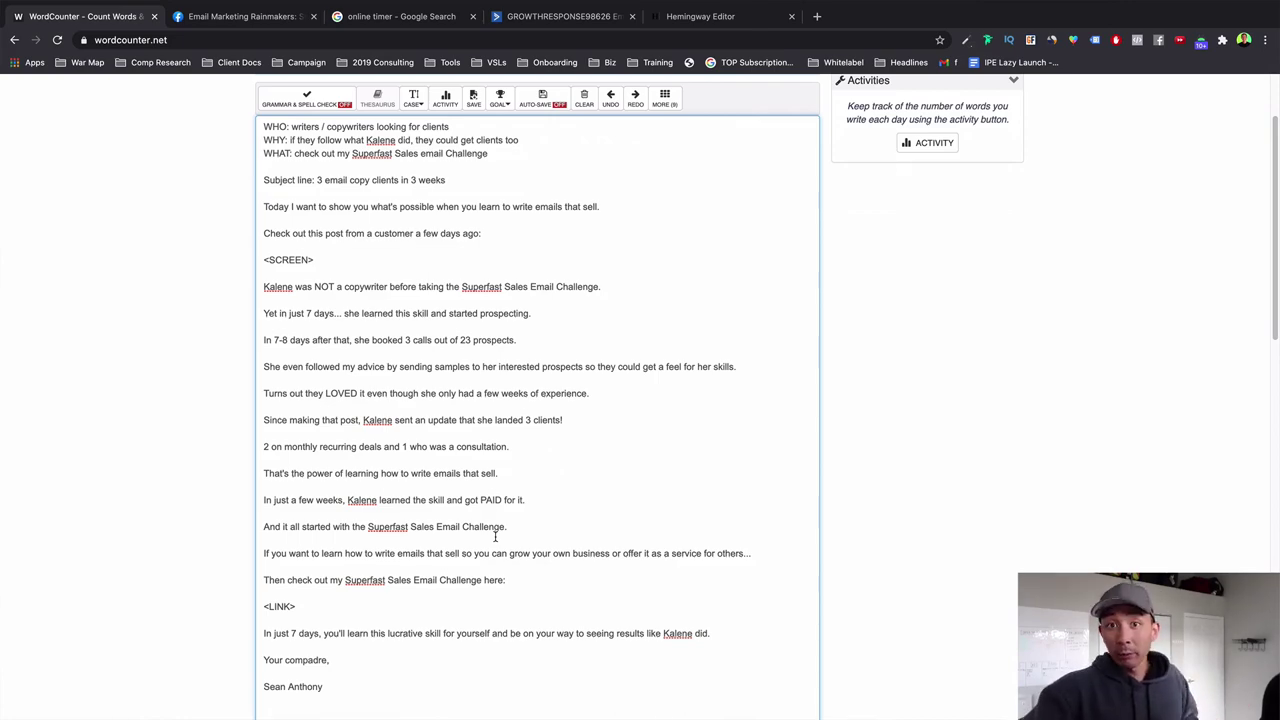
pyautogui.click(240, 16)
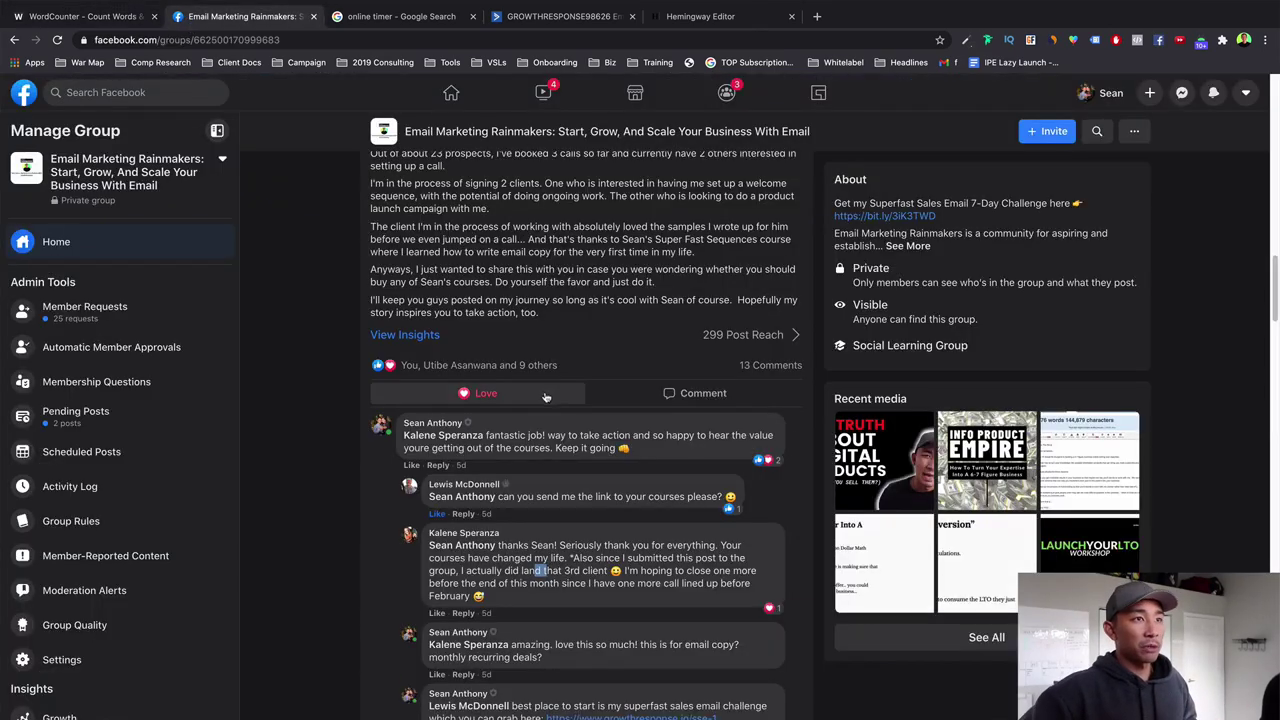
pyautogui.scroll(1, 548, 401)
pyautogui.scroll(1, 548, 398)
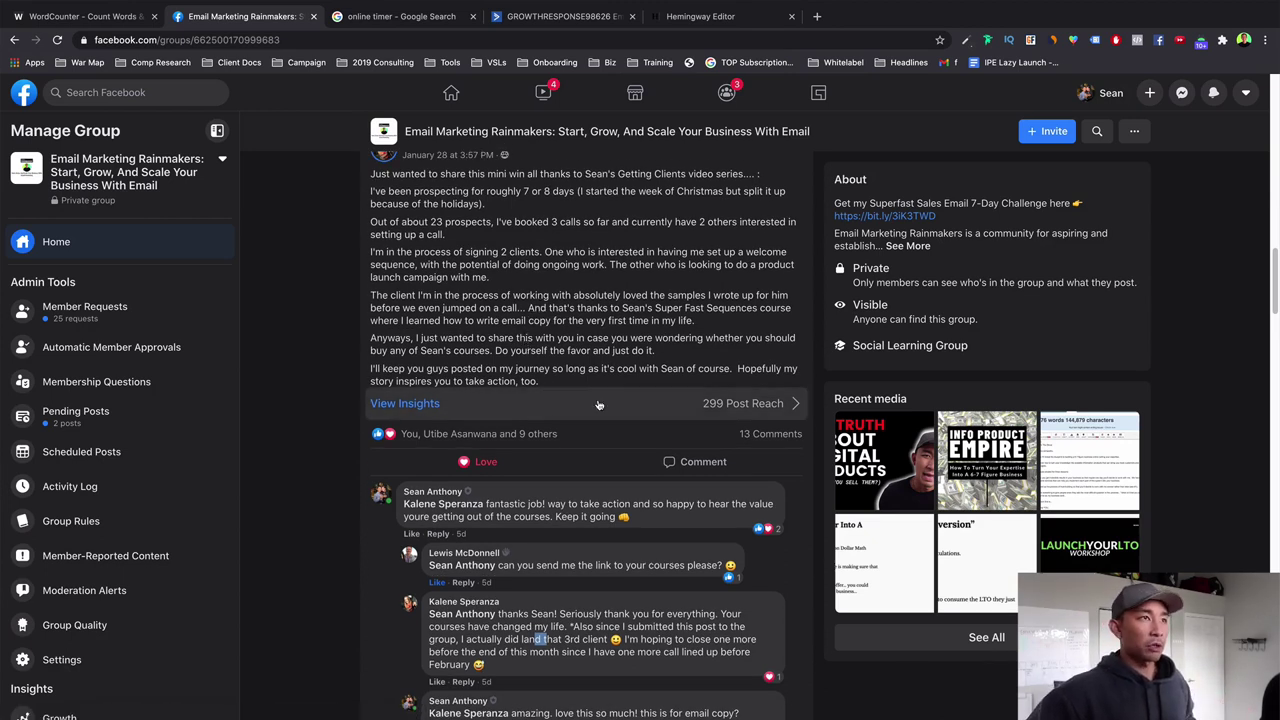
pyautogui.scroll(1, 500, 200)
# - Copy the email body from "Today I want to show you" through the sign-off in WordCounter, and open the TDE 231 draft campaign in ActiveCampaign
pyautogui.click(104, 22)
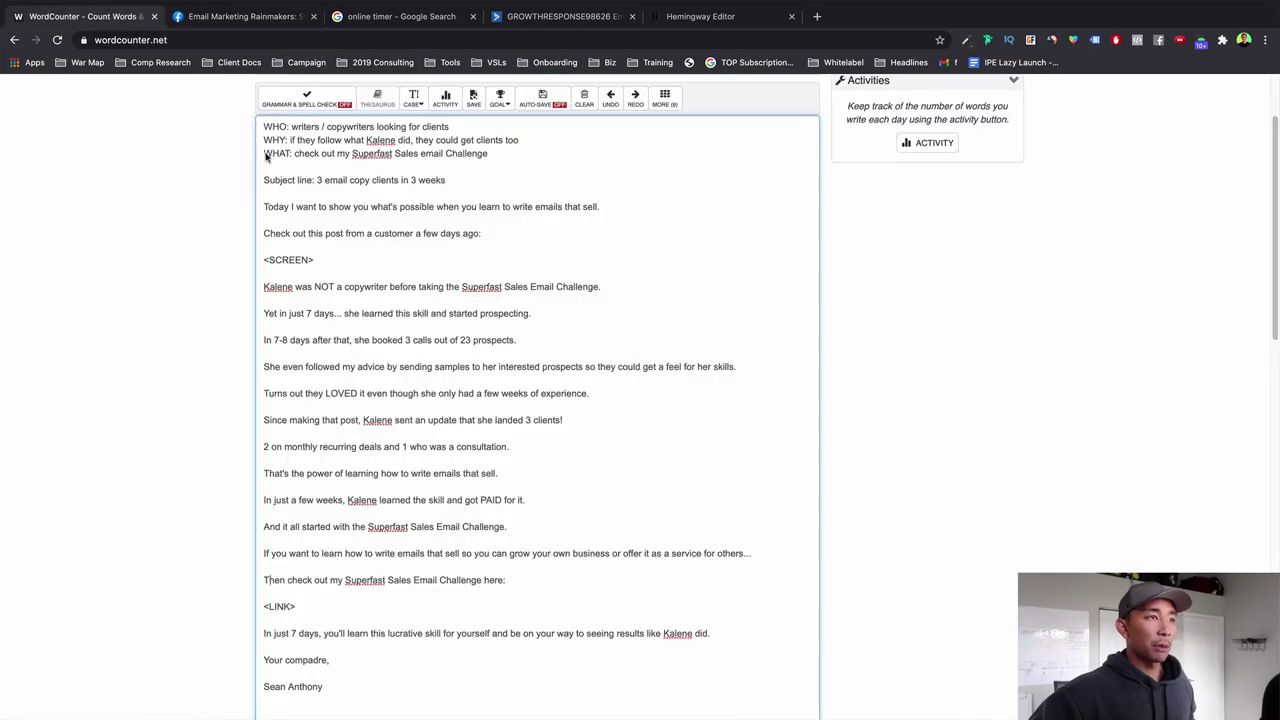
pyautogui.moveTo(367, 693); pyautogui.dragTo(257, 208)
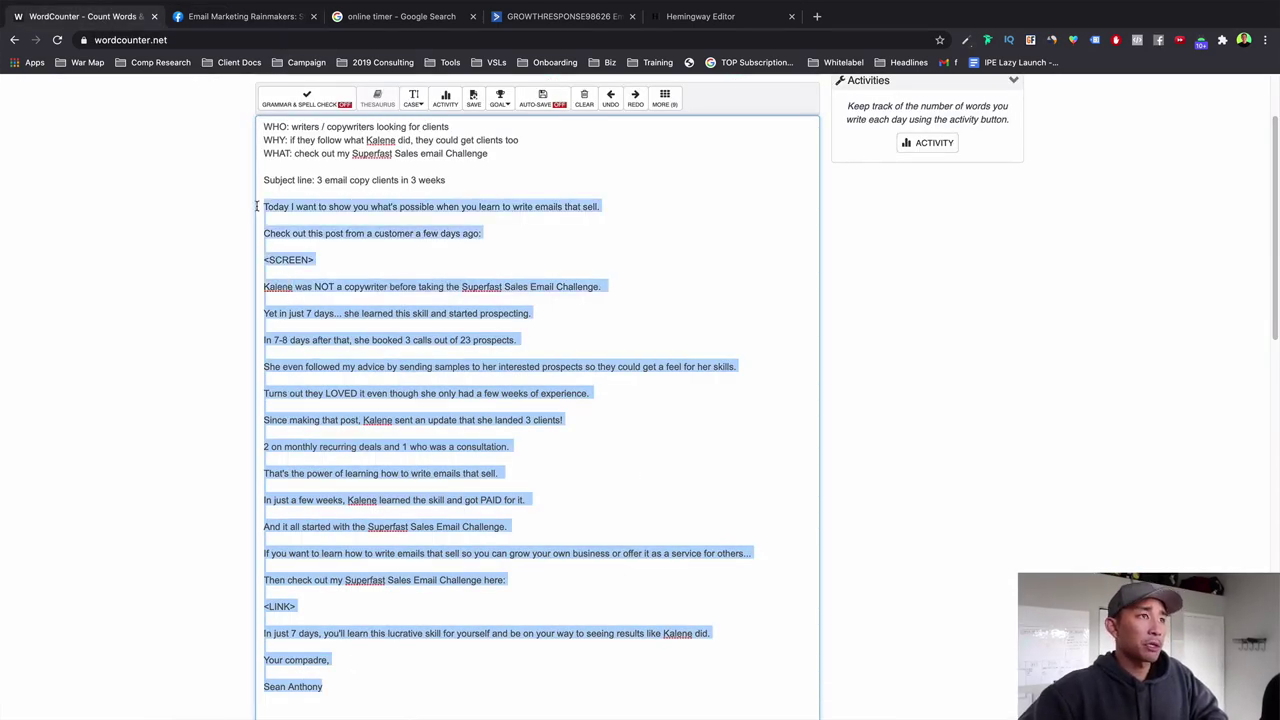
pyautogui.click(575, 16)
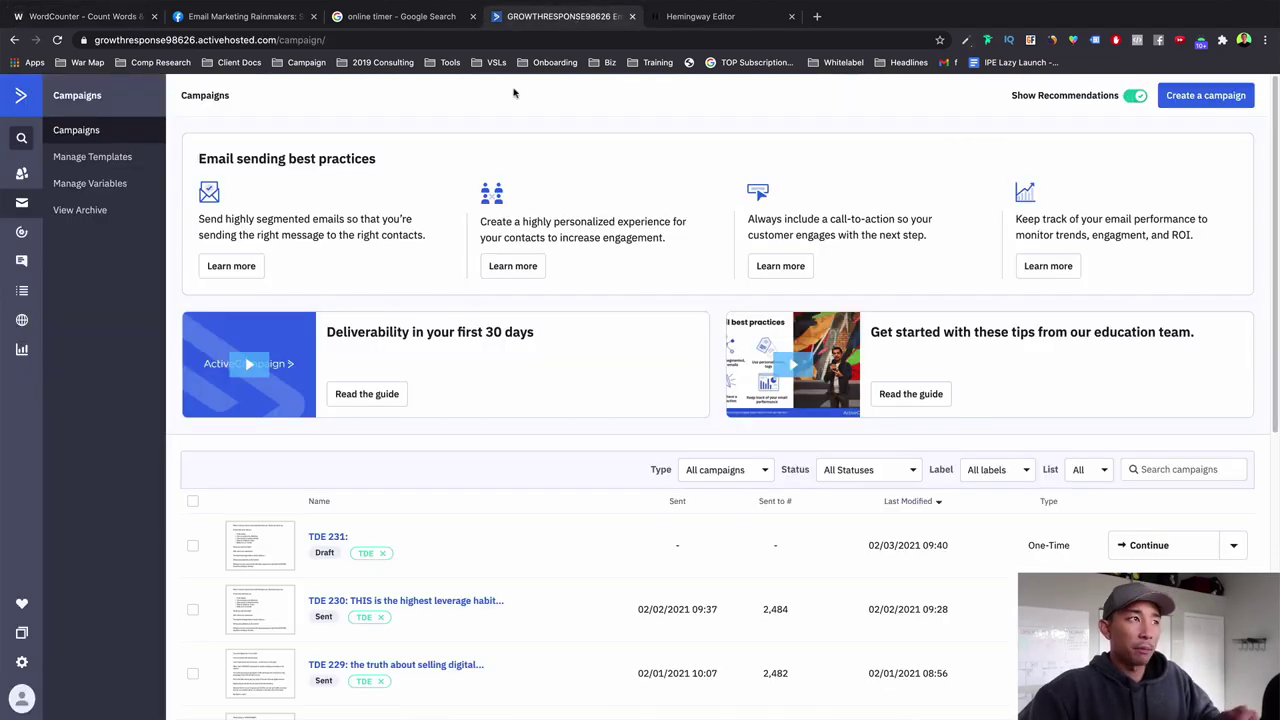
pyautogui.scroll(-1, 472, 388)
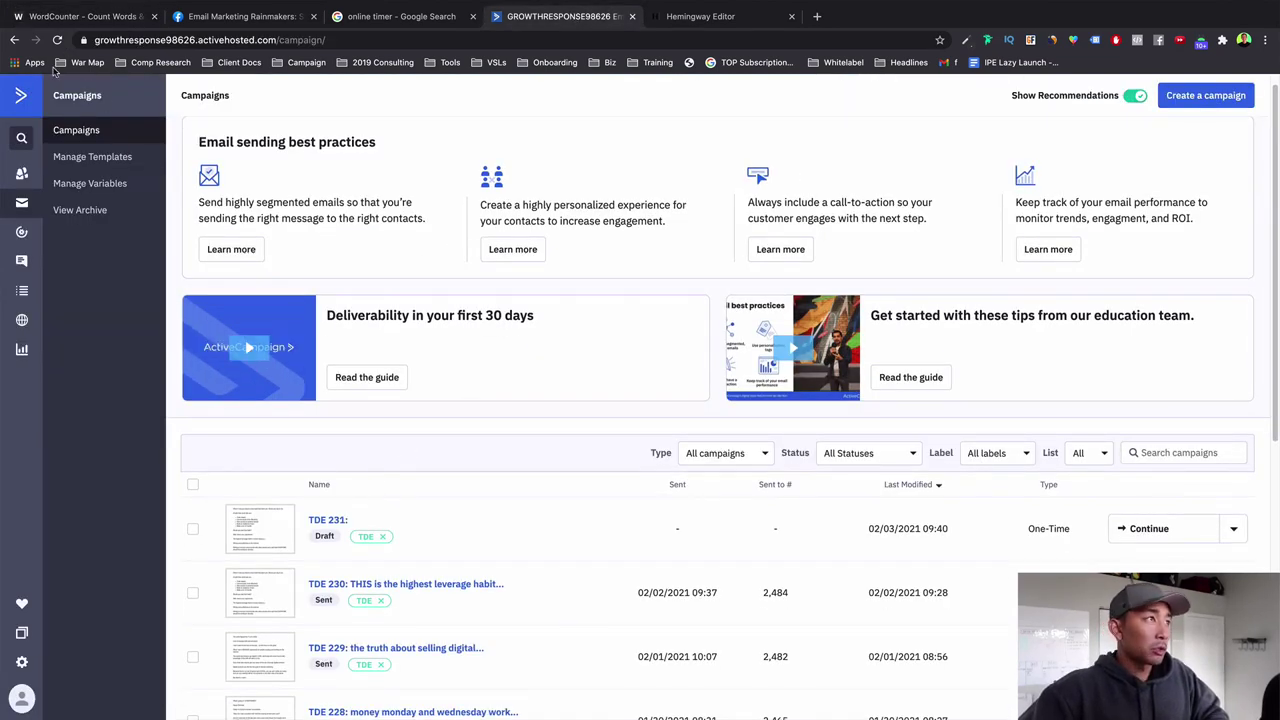
pyautogui.scroll(-1, 435, 387)
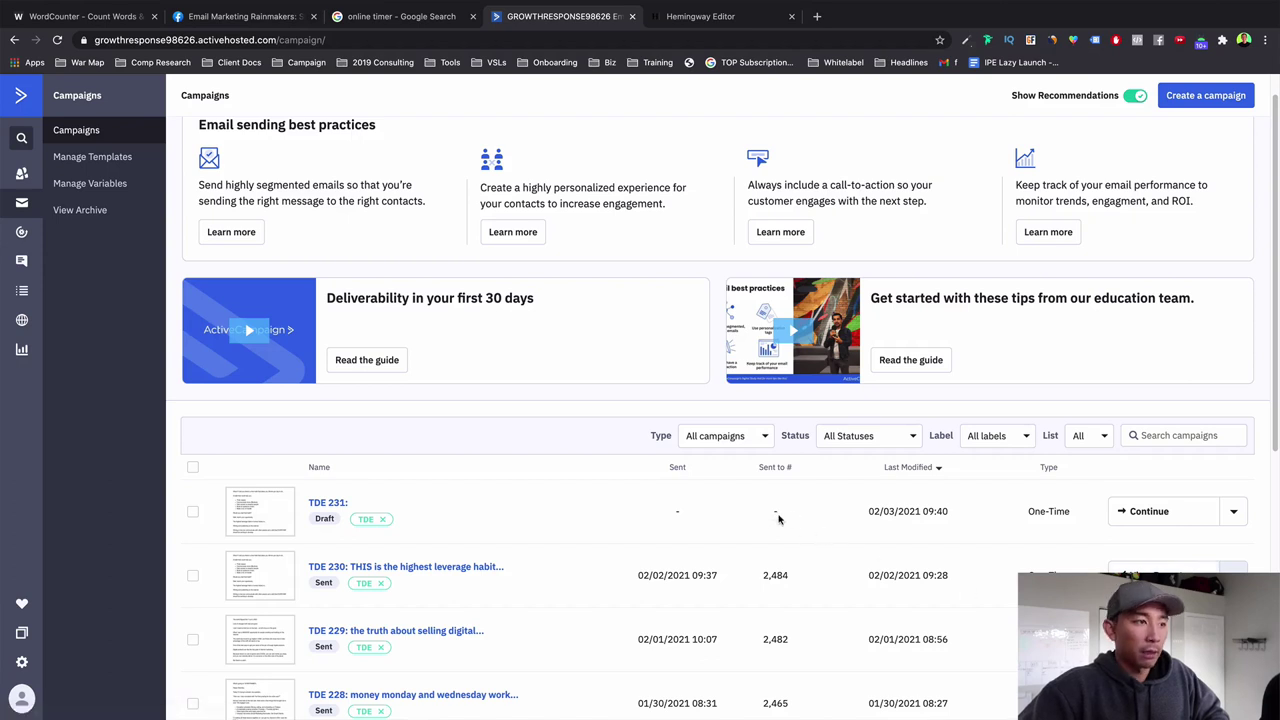
pyautogui.click(345, 503)
# - Copy the subject line "3 email copy clients in 3 weeks" from the WordCounter draft and return to the ActiveCampaign designer
pyautogui.click(118, 18)
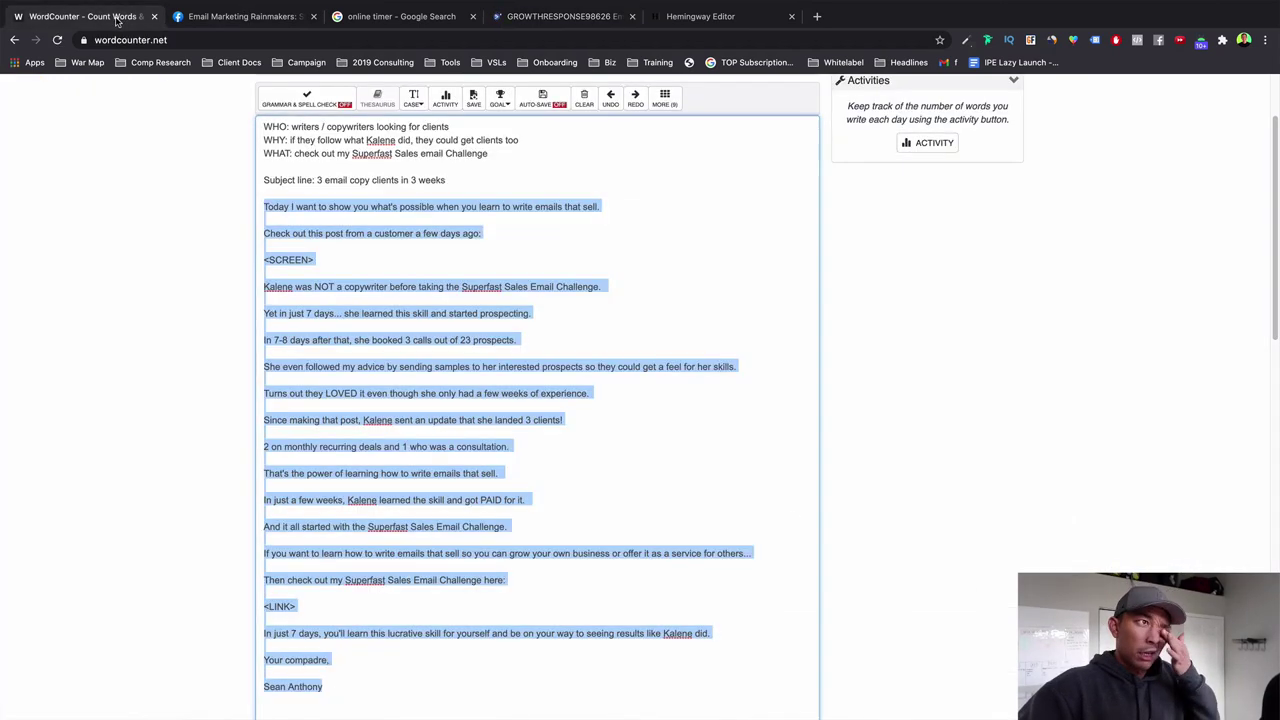
pyautogui.moveTo(446, 181); pyautogui.dragTo(318, 183)
pyautogui.click(563, 16)
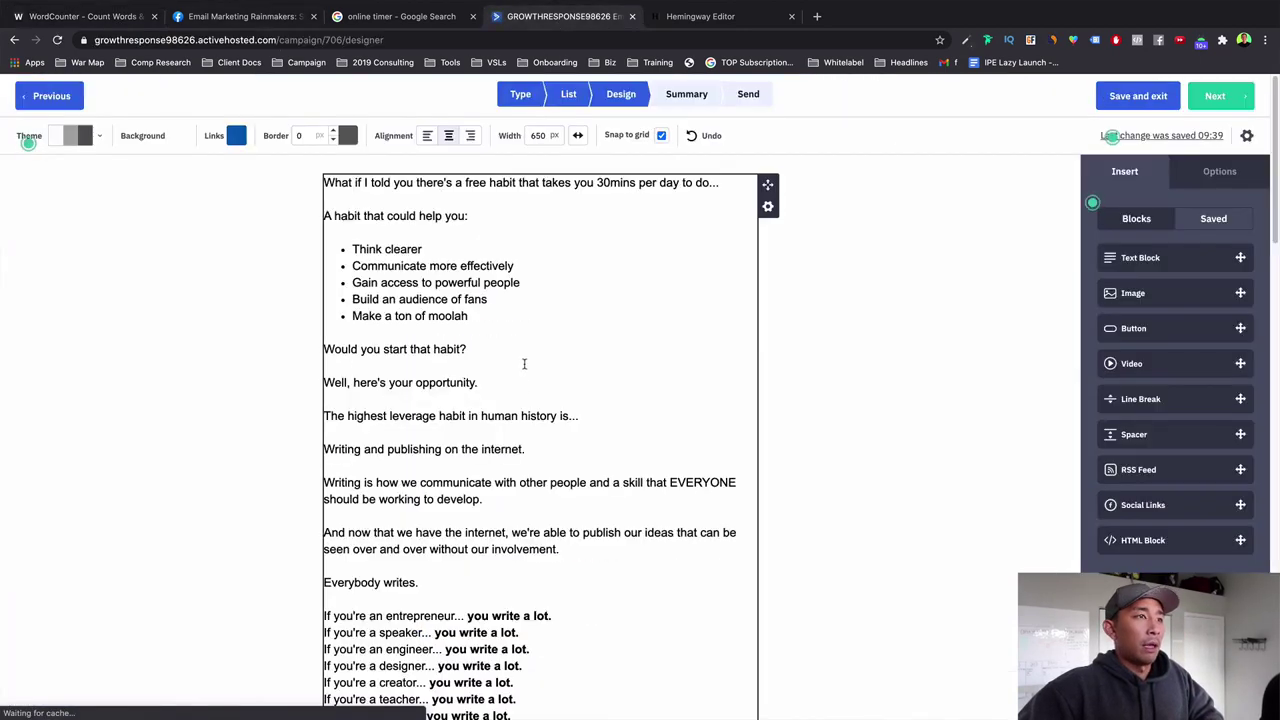
# - Go back to the campaign type stage and rename the campaign "TDE 231: 3 email copy clients in 3 weeks"
pyautogui.click(521, 95)
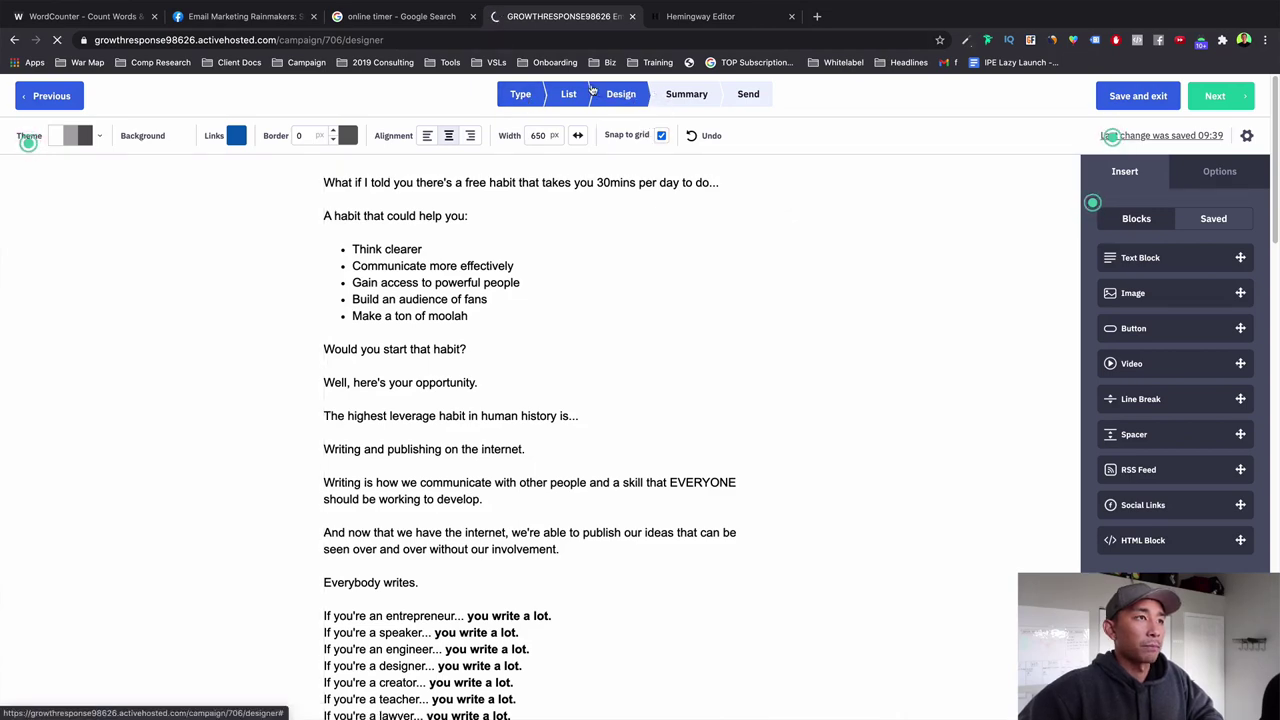
pyautogui.scroll(-4, 698, 274)
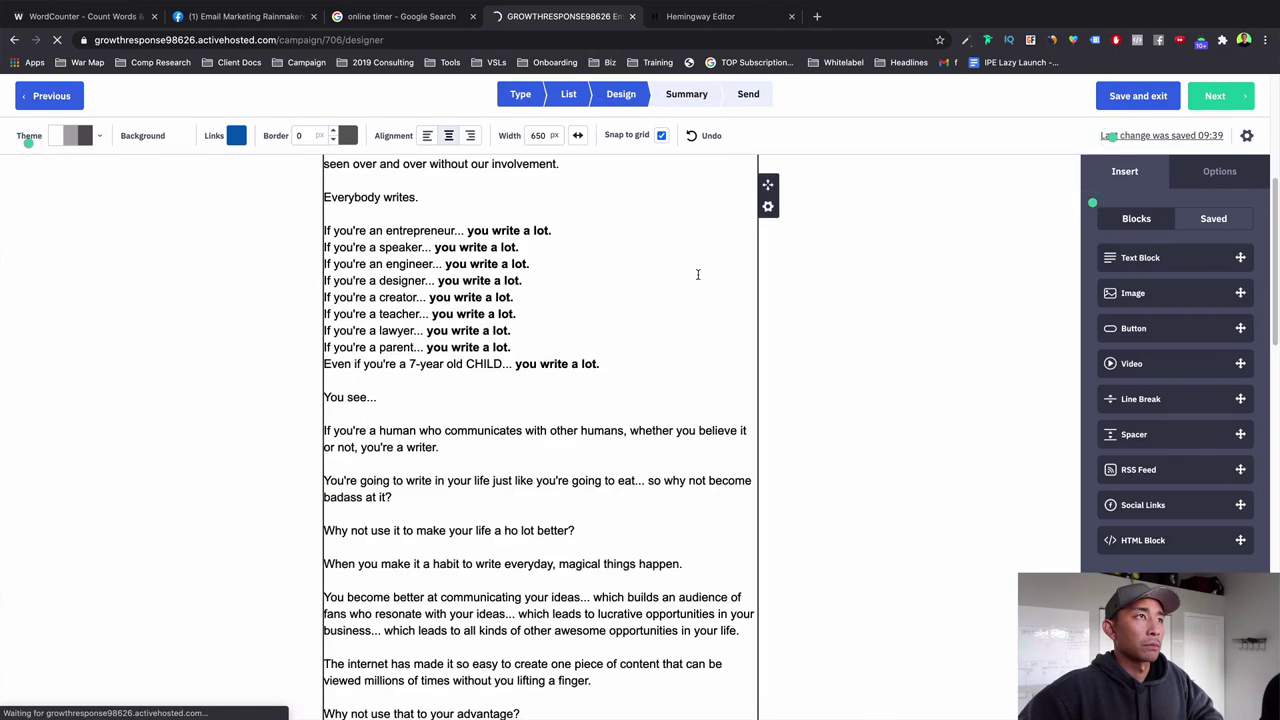
pyautogui.scroll(-5, 690, 340)
pyautogui.scroll(9, 676, 405)
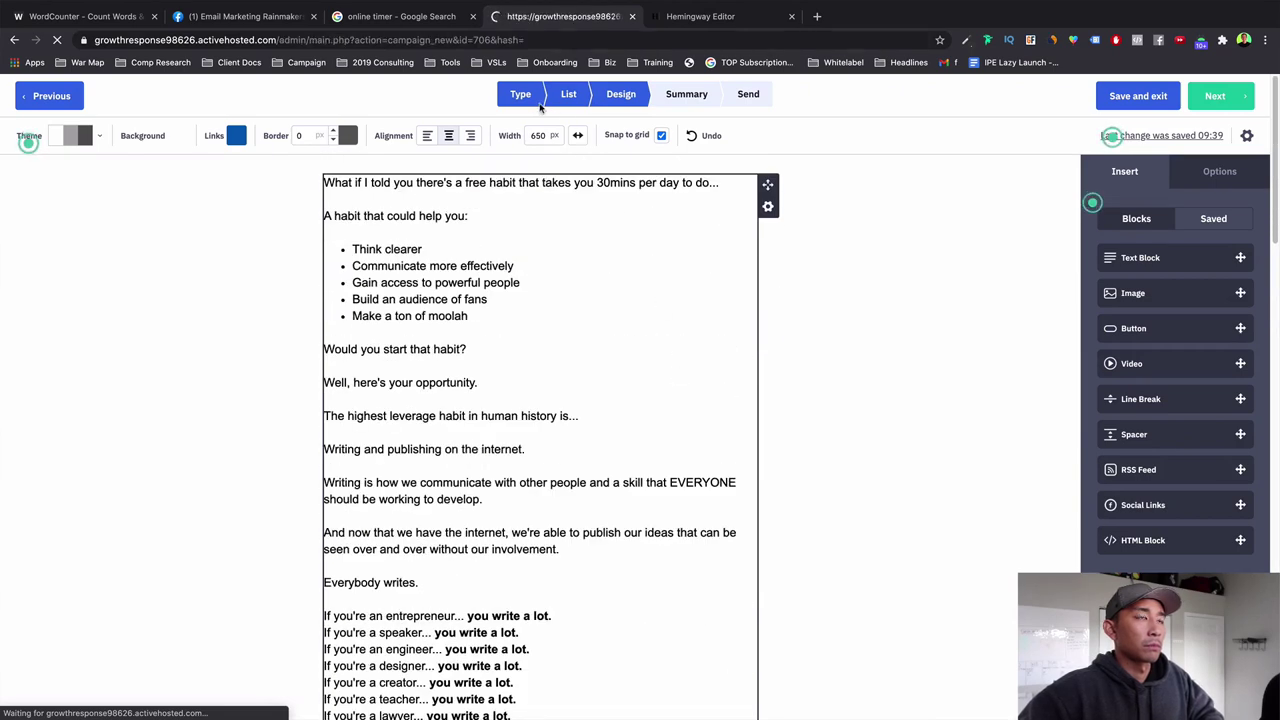
pyautogui.click(528, 210)
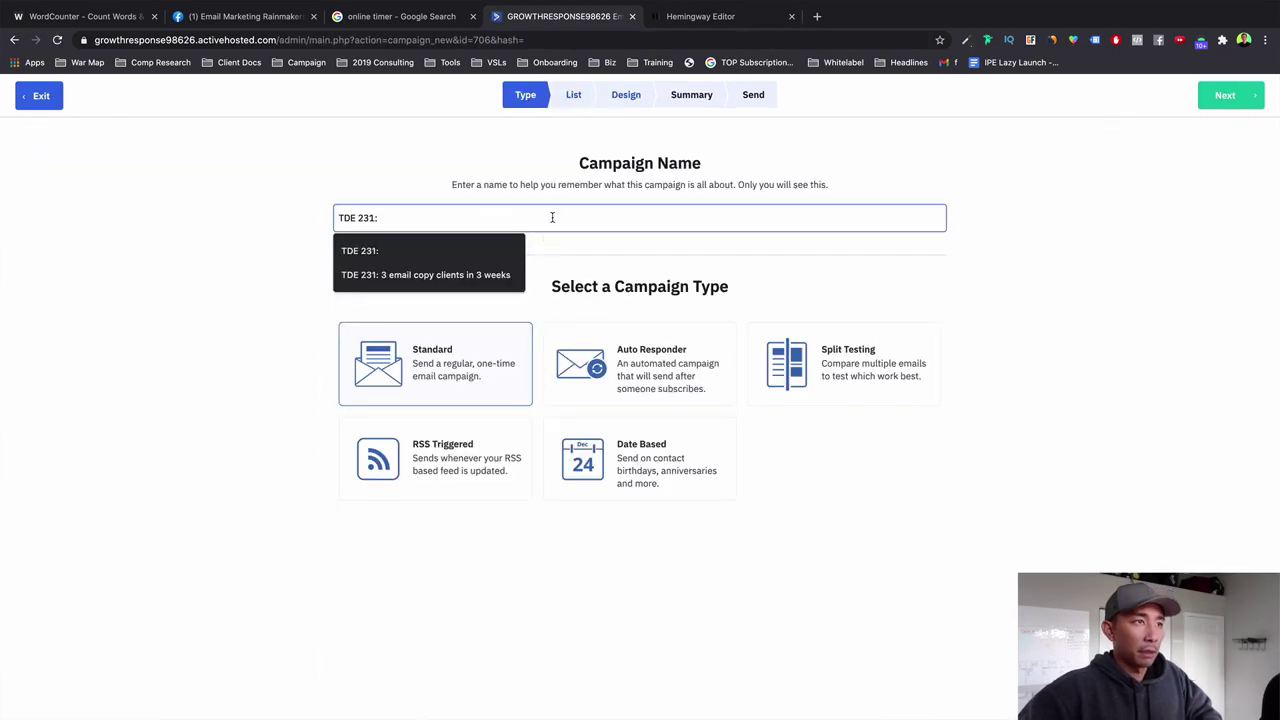
pyautogui.press('Down')
pyautogui.press('Down')
pyautogui.press('Return')
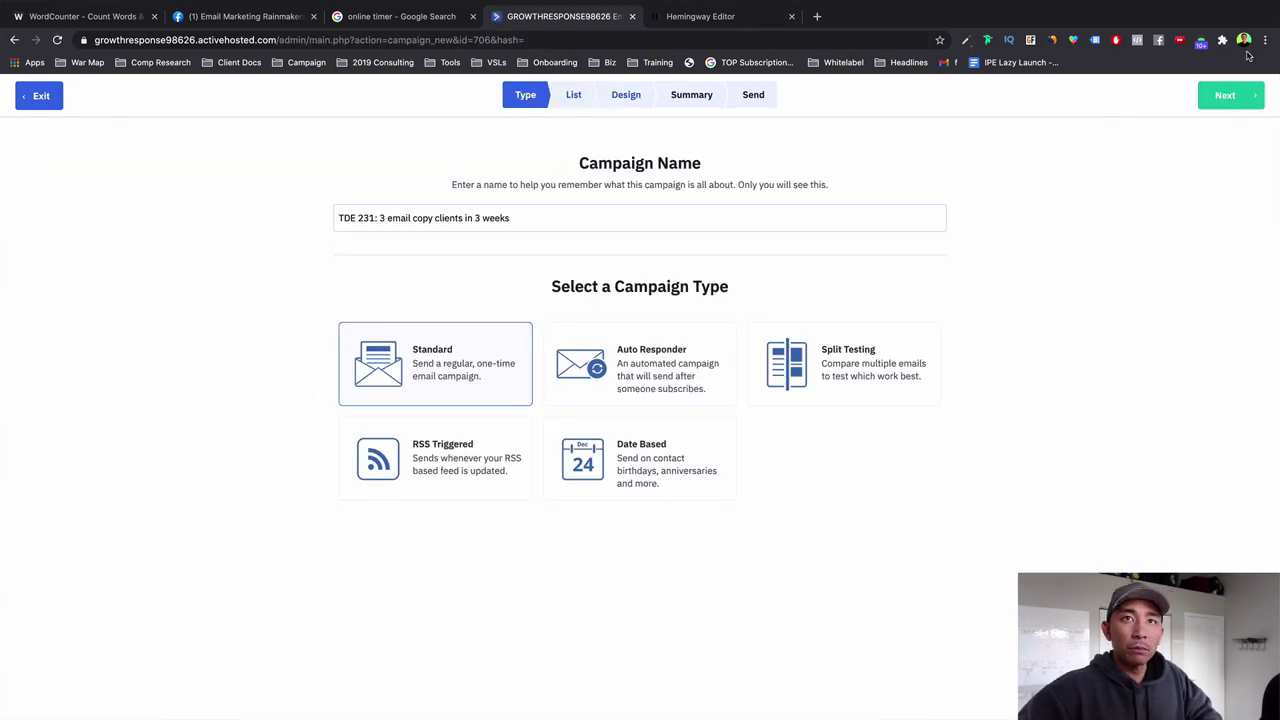
# - Proceed to the list stage, check the selected mailing lists and continue to the email design
pyautogui.click(1236, 88)
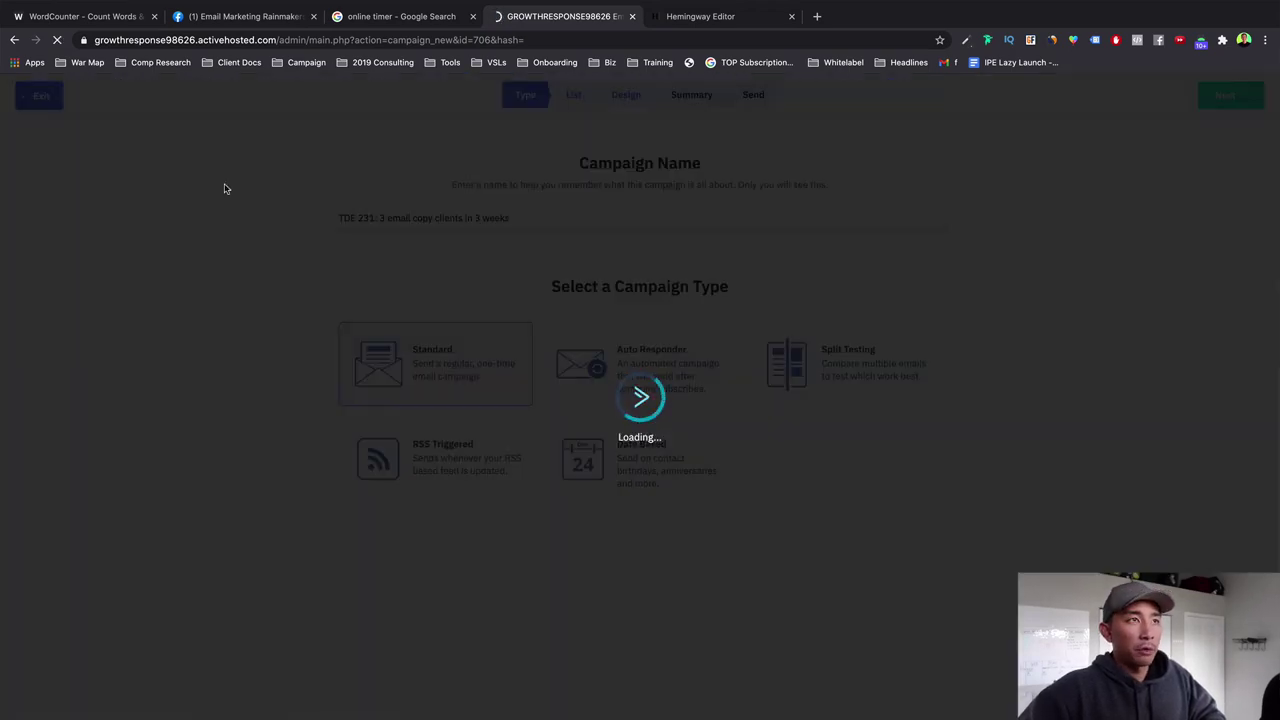
pyautogui.scroll(-5, 617, 349)
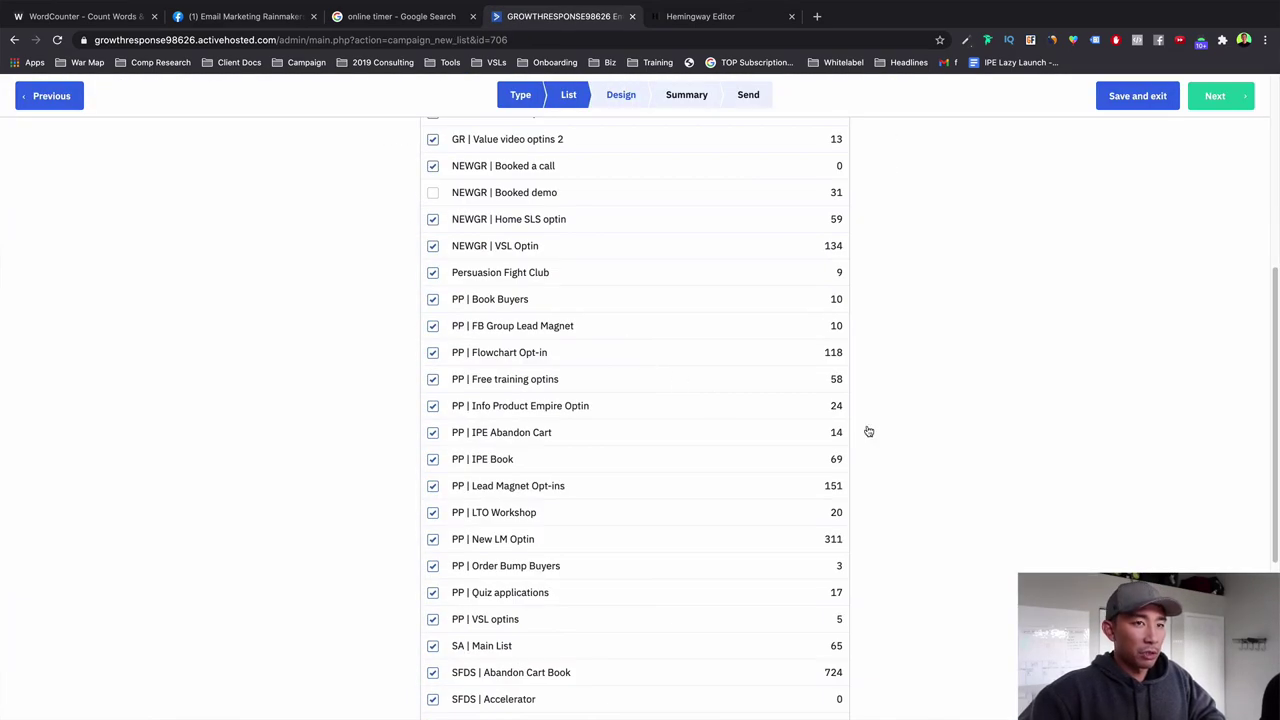
pyautogui.scroll(5, 866, 428)
pyautogui.click(1218, 96)
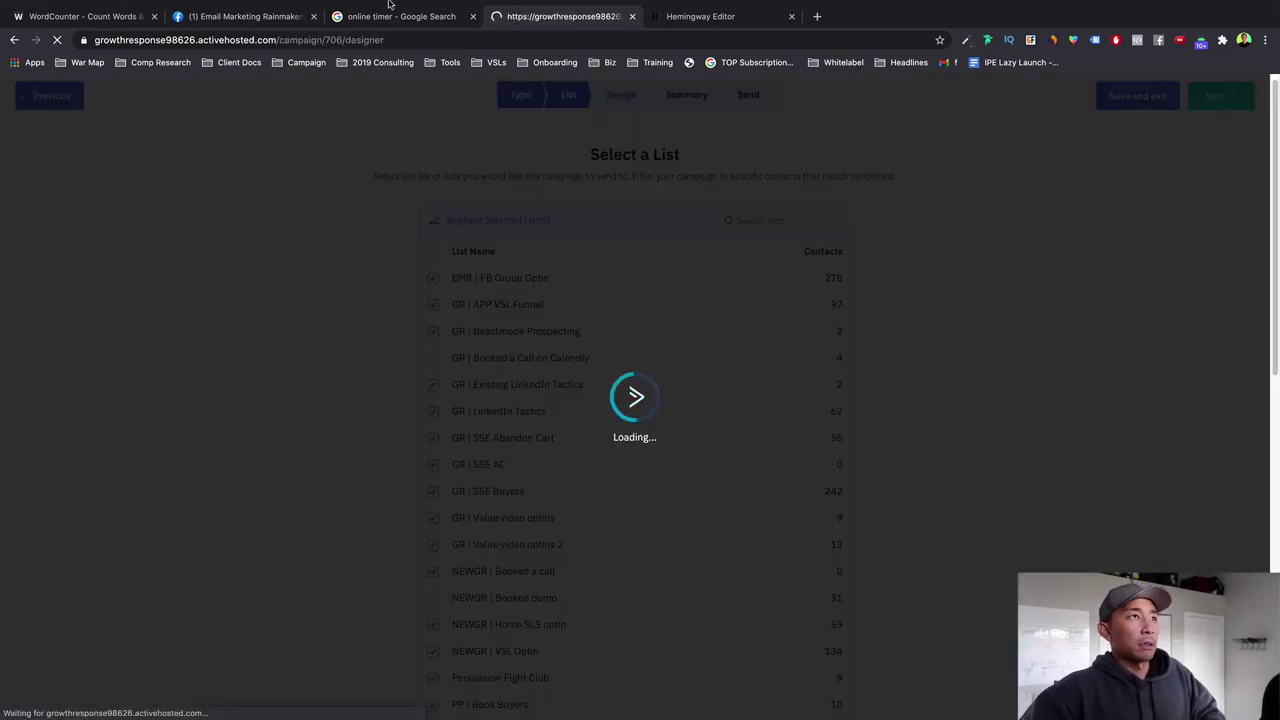
# - Try to replace the old email text above the "Also:" section with the copied text, and undo the paste
pyautogui.scroll(-5, 583, 403)
pyautogui.scroll(-4, 594, 498)
pyautogui.scroll(-5, 594, 498)
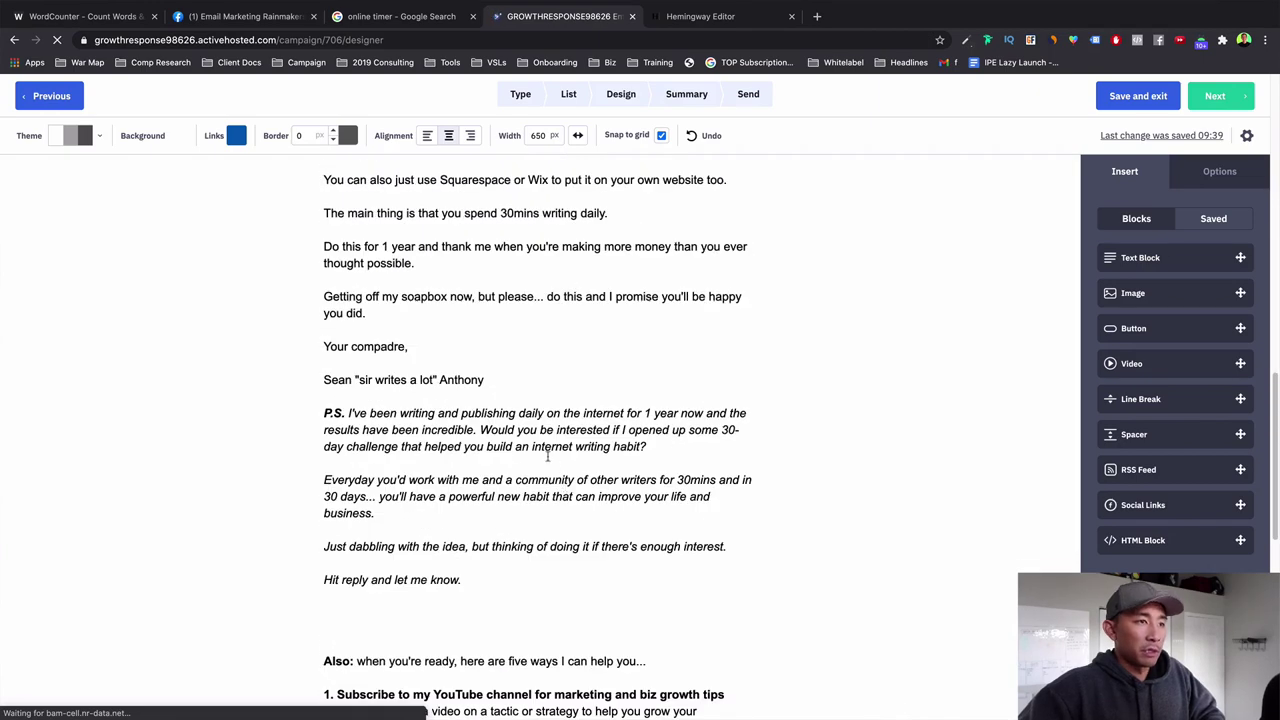
pyautogui.click(521, 477)
pyautogui.moveTo(520, 595); pyautogui.dragTo(265, 4)
pyautogui.hotkey('ctrl', 'v')
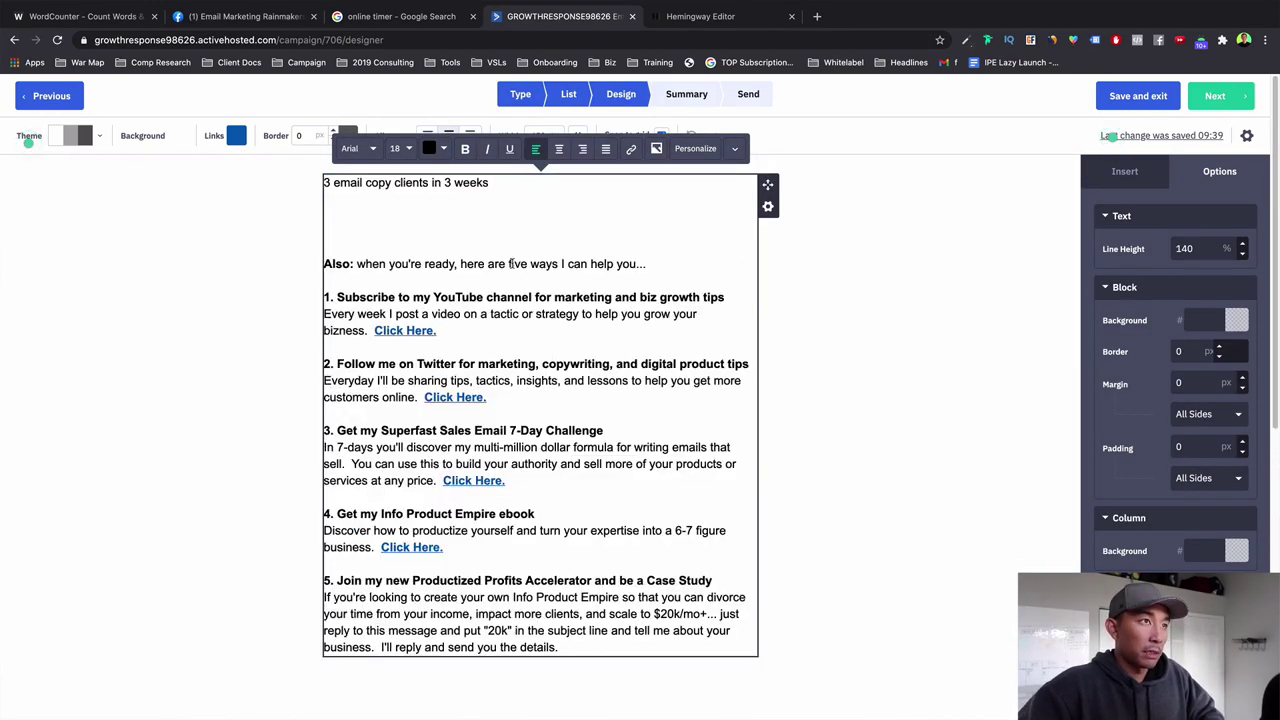
pyautogui.hotkey('ctrl', 'z')
# - Copy the email body from "Today I want to show you" through the sign-off in WordCounter and return to the ActiveCampaign designer
pyautogui.click(245, 16)
pyautogui.click(110, 16)
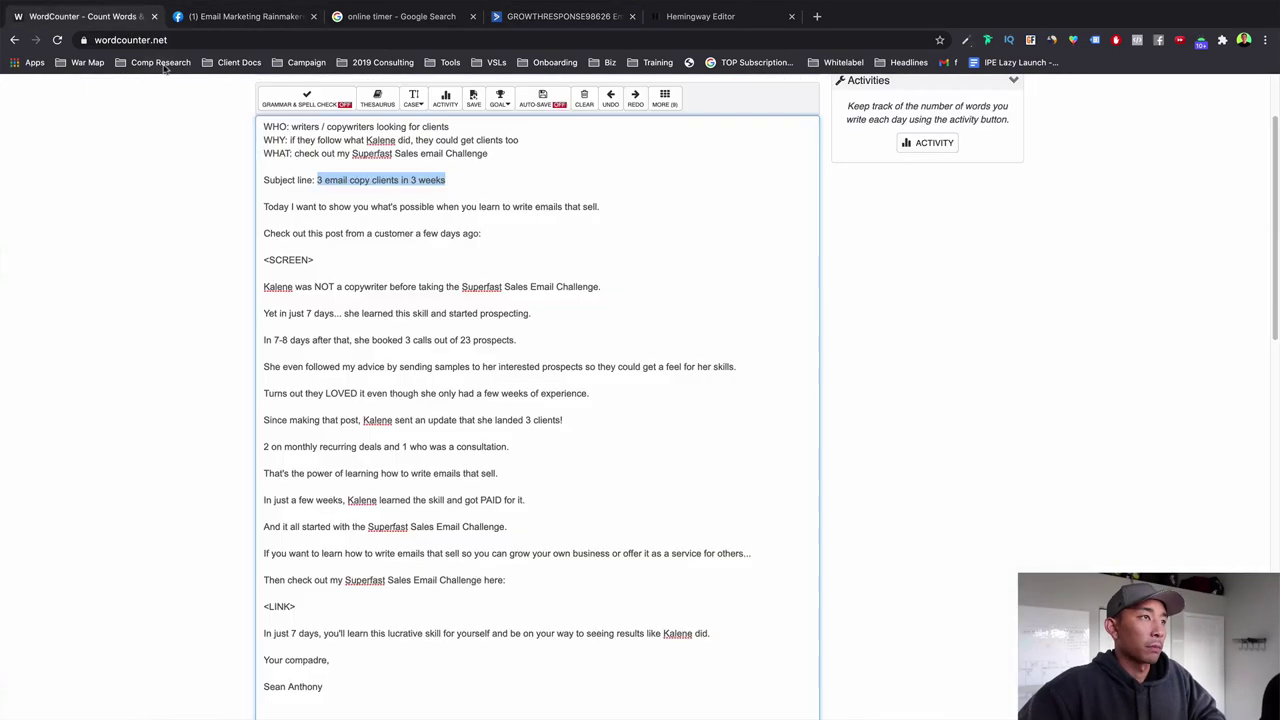
pyautogui.click(237, 211)
pyautogui.moveTo(264, 206); pyautogui.dragTo(349, 710)
pyautogui.click(580, 16)
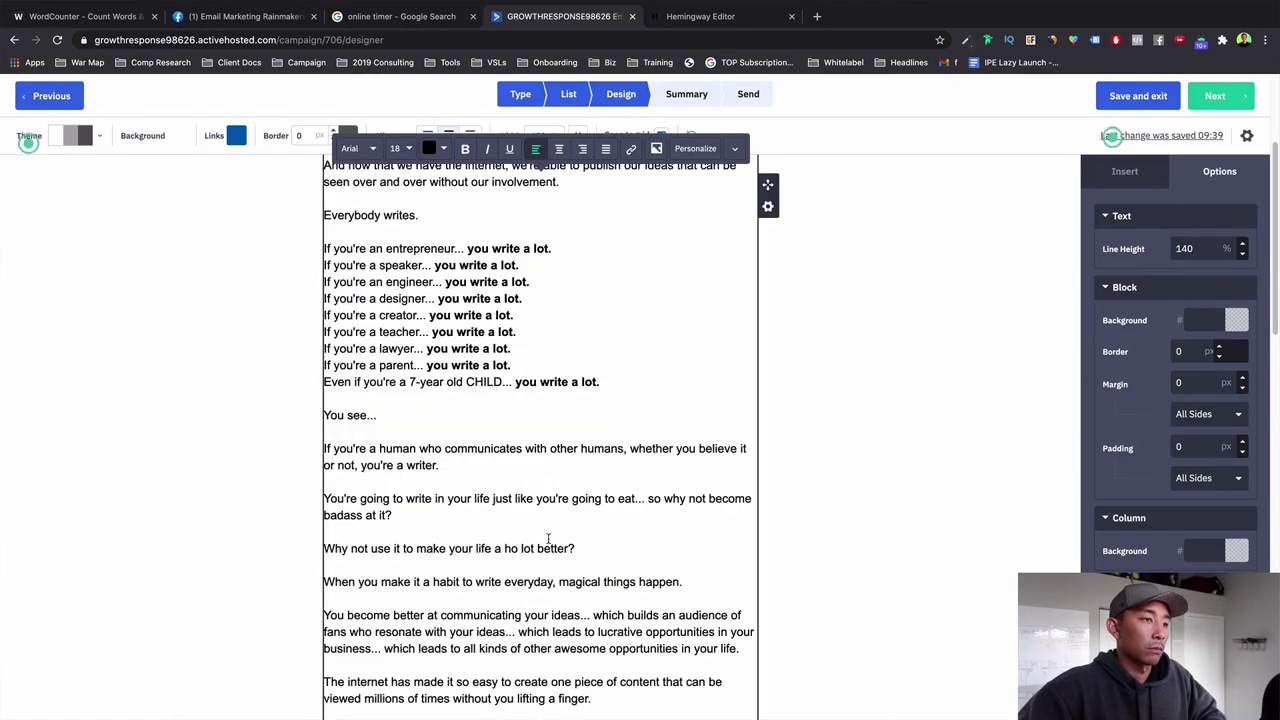
# - Replace the old email text above the "Also:" section with the copied body and clear the <SCREEN> placeholder
pyautogui.scroll(-10, 546, 543)
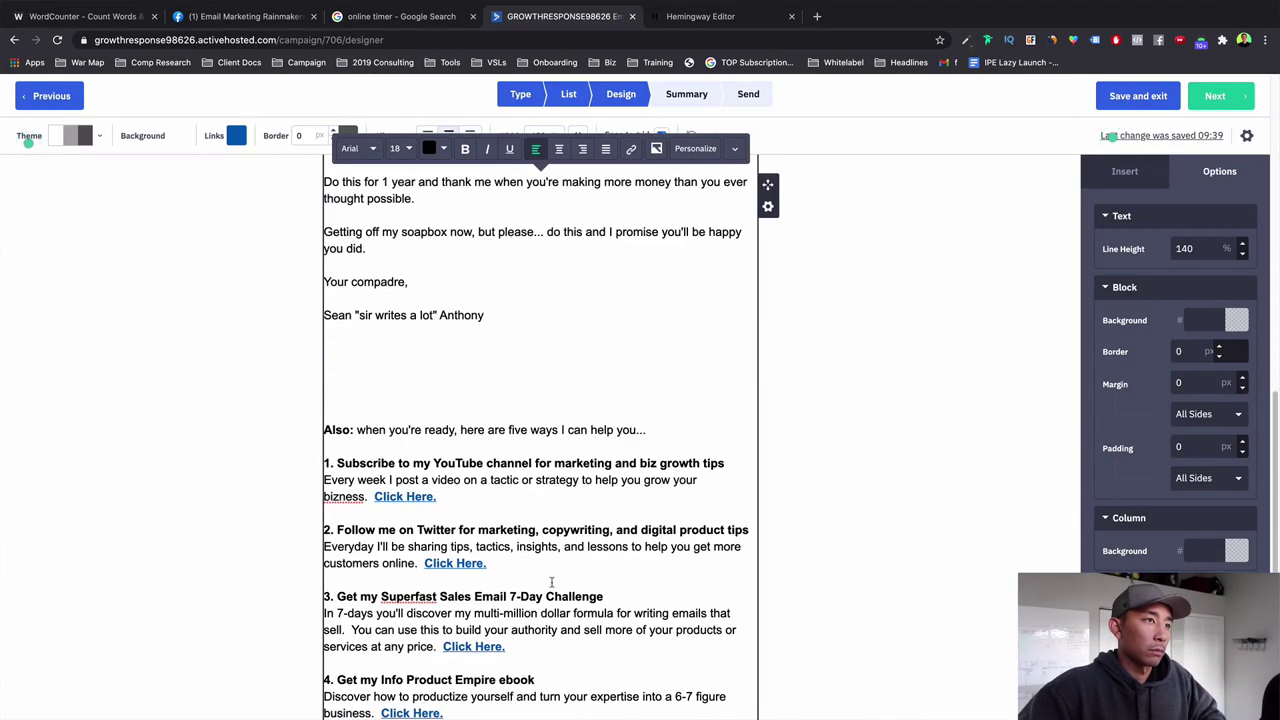
pyautogui.moveTo(580, 312); pyautogui.dragTo(250, 5)
pyautogui.hotkey('ctrl', 'v')
pyautogui.click(908, 280)
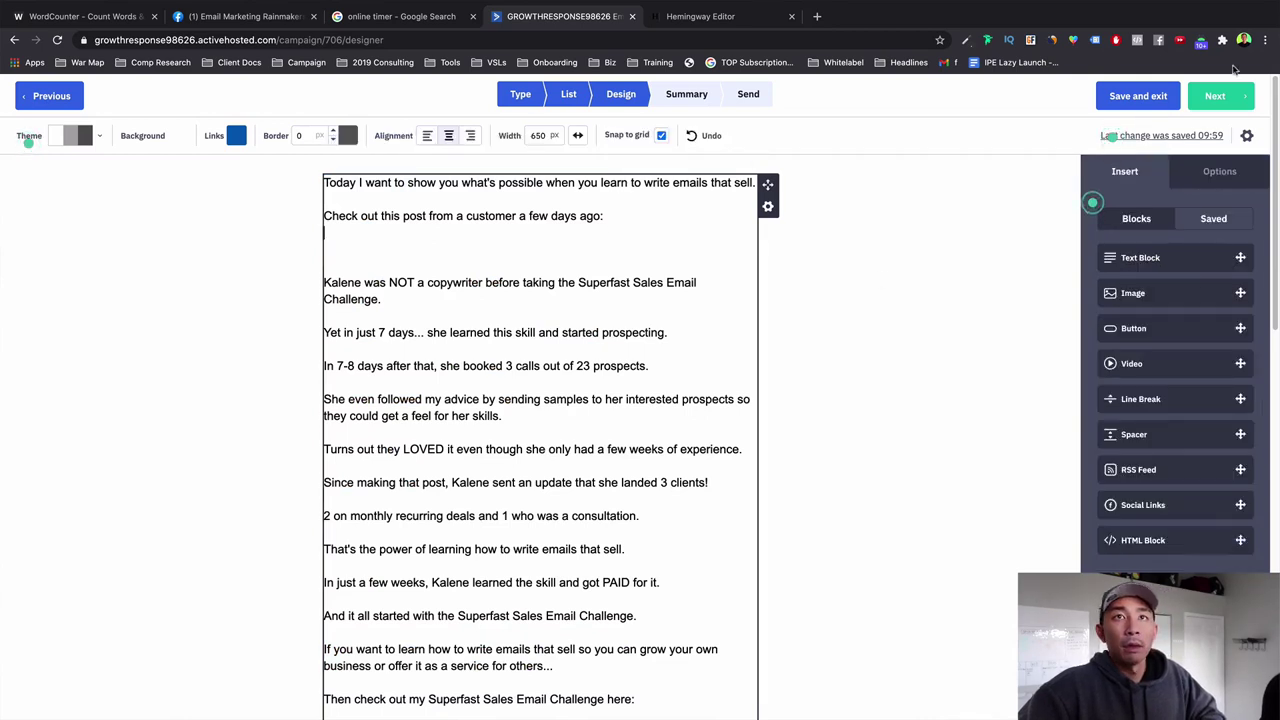
# - Copy the subject line from the WordCounter draft and set the ActiveCampaign campaign's subject to "3 email copy clients in 3 weeks"
pyautogui.click(1218, 96)
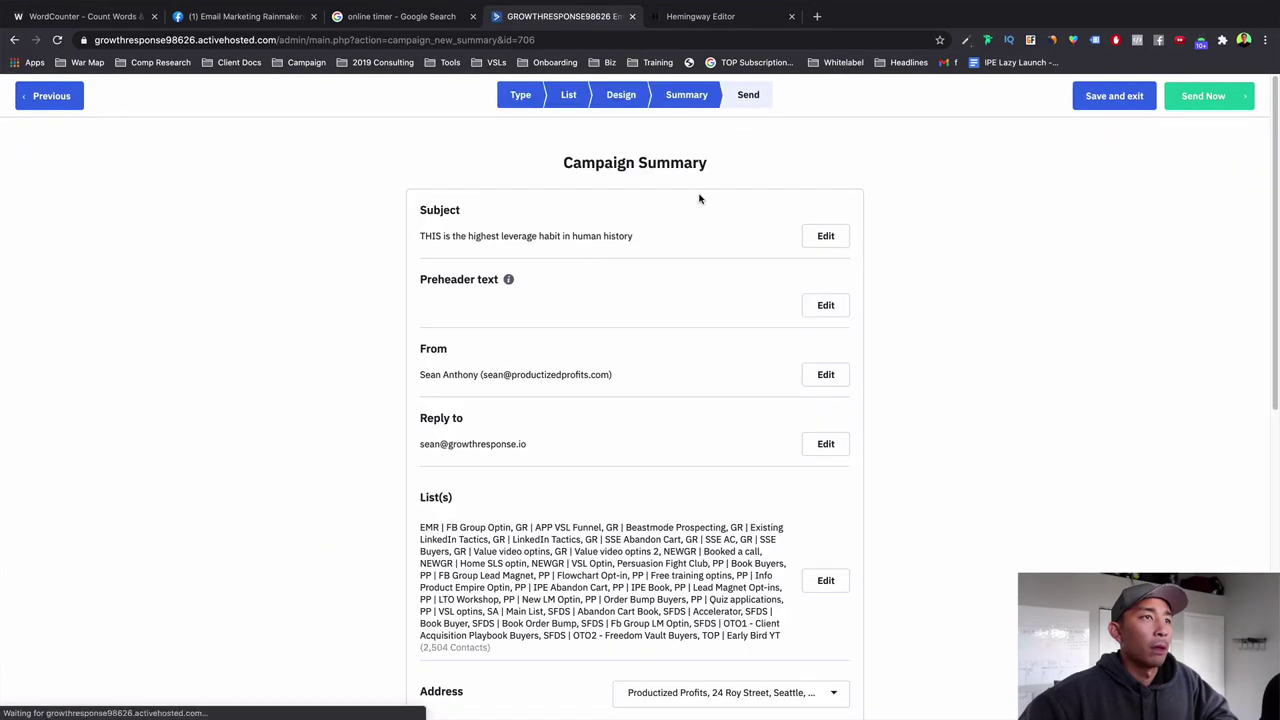
pyautogui.moveTo(652, 238); pyautogui.dragTo(435, 154)
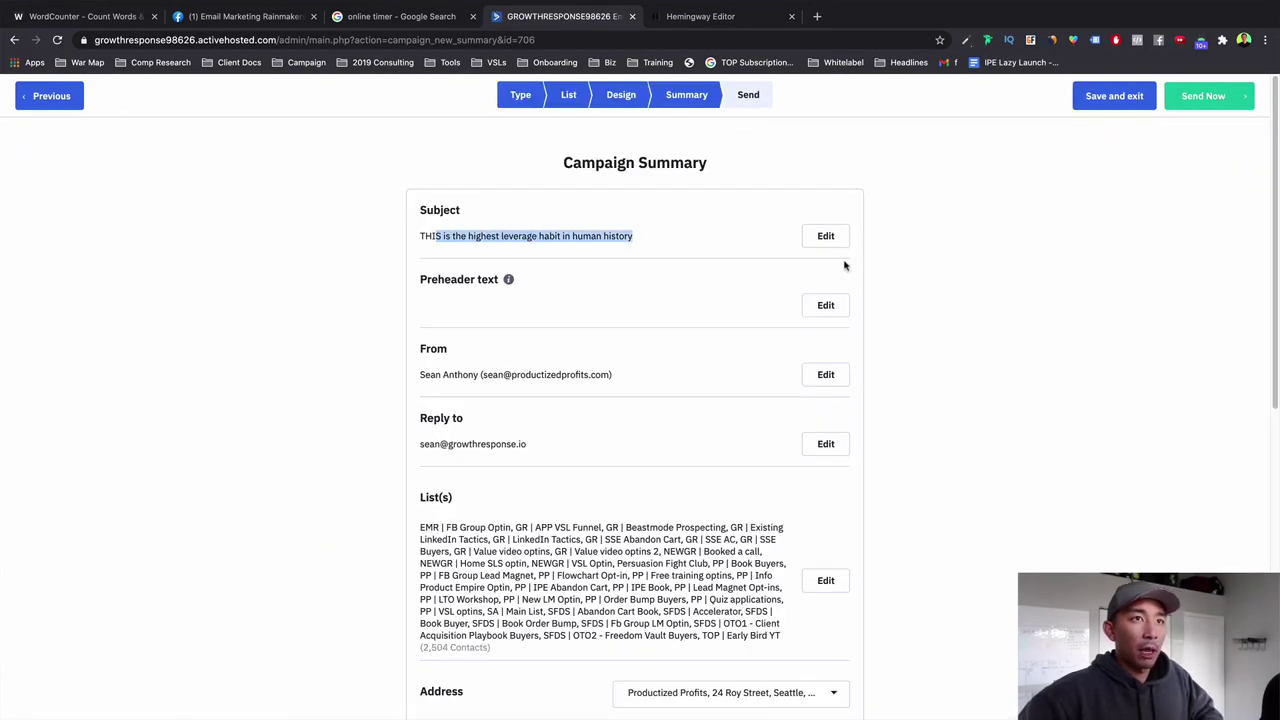
pyautogui.click(130, 16)
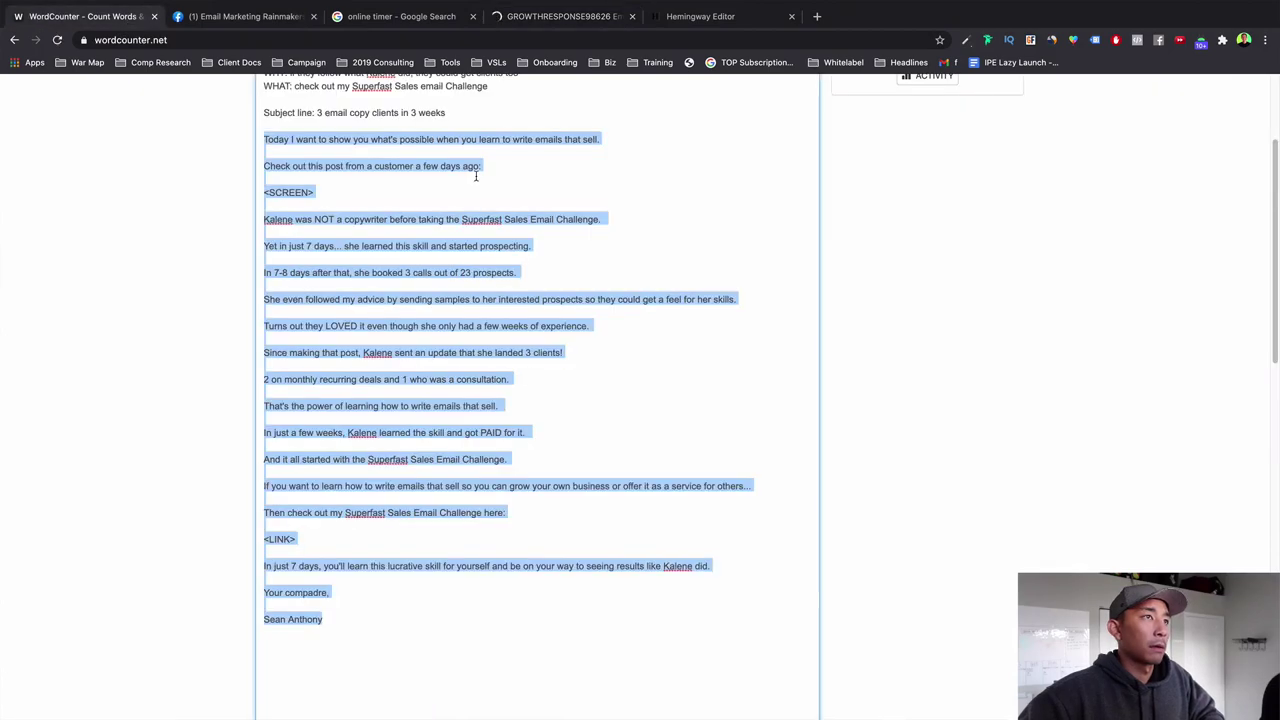
pyautogui.click(476, 176)
pyautogui.moveTo(472, 110); pyautogui.dragTo(317, 111)
pyautogui.hotkey('ctrl', 'c')
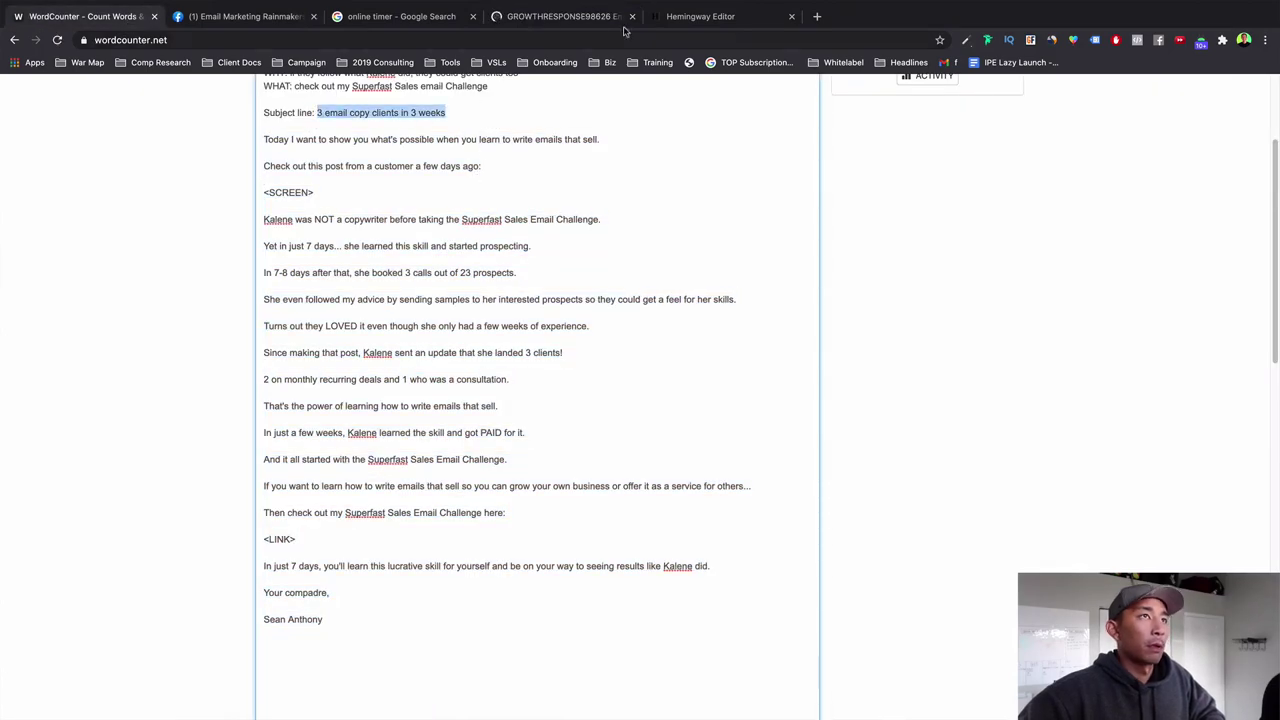
pyautogui.click(575, 22)
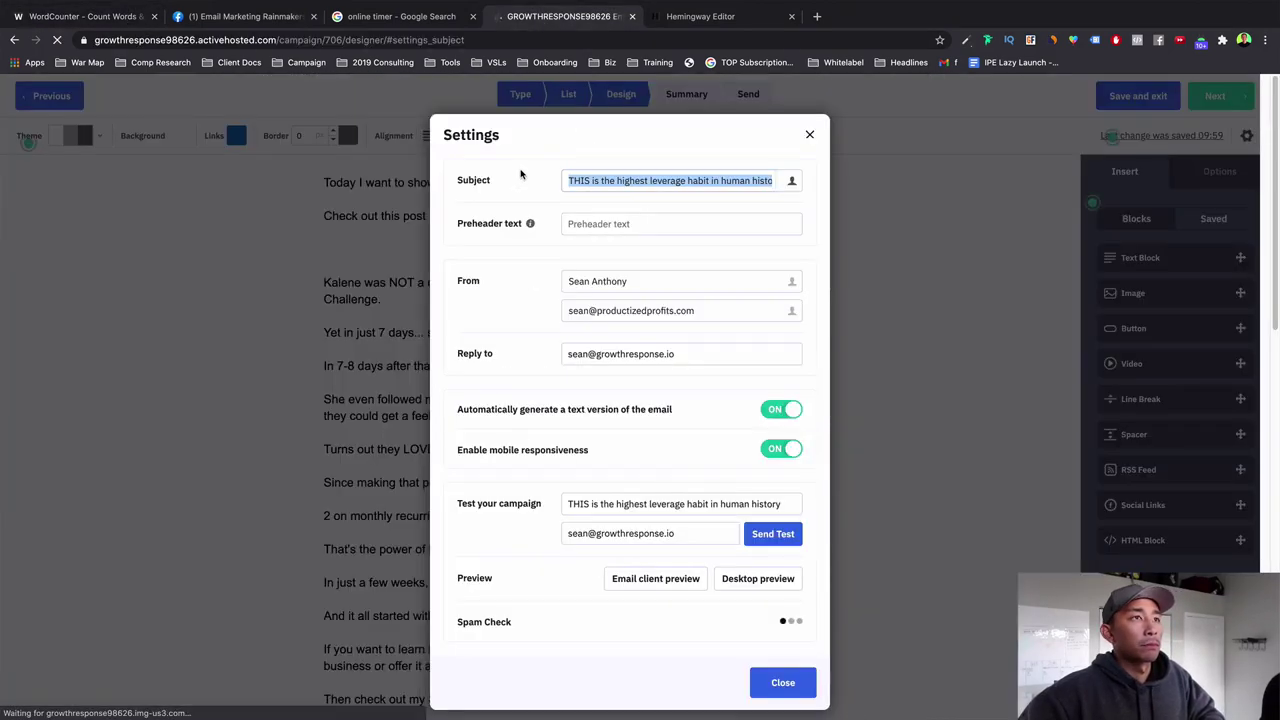
pyautogui.hotkey('ctrl', 'v')
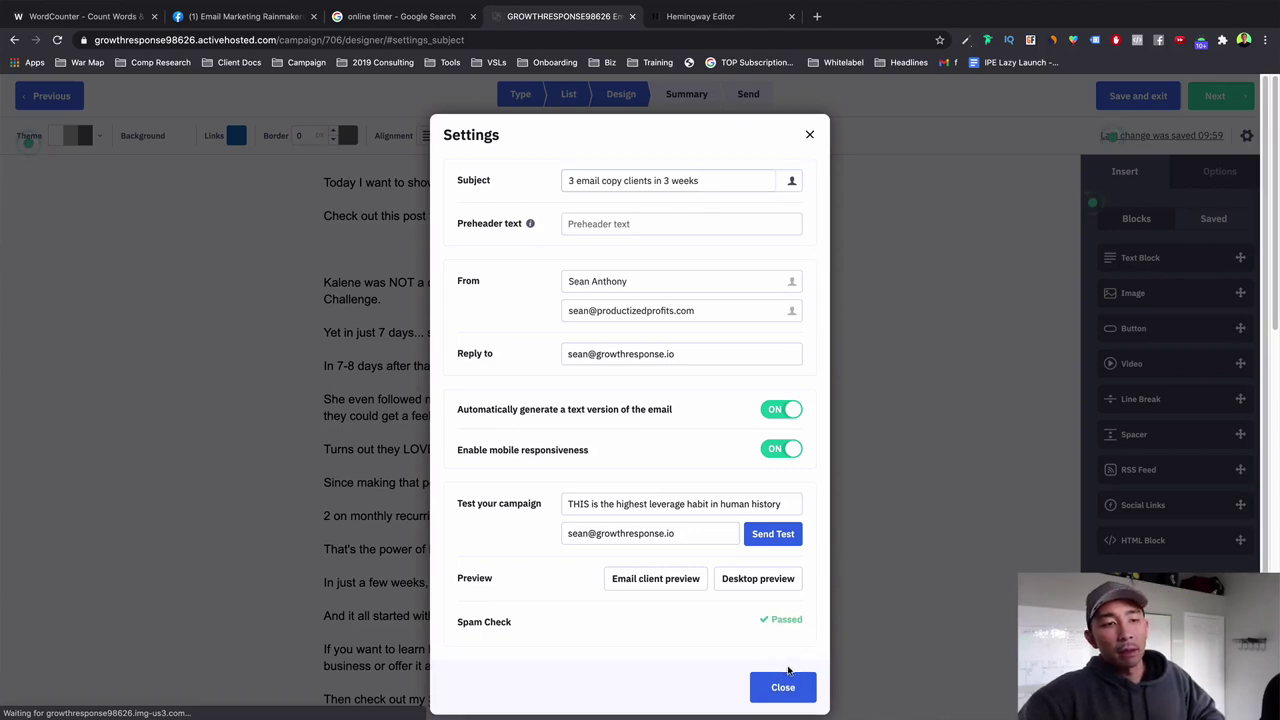
pyautogui.click(789, 684)
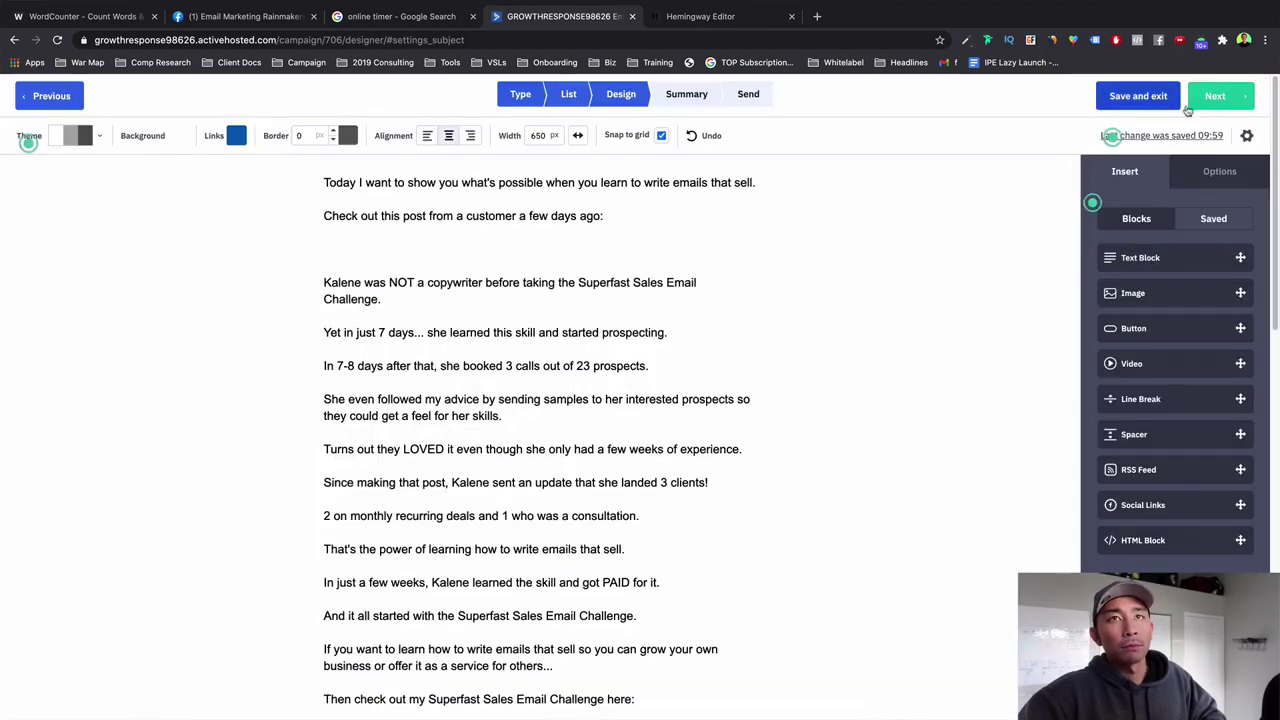
# - Open the campaign summary, review its subject, lists, options and schedule, and glance at the Daily Email Ideas note
pyautogui.click(1138, 95)
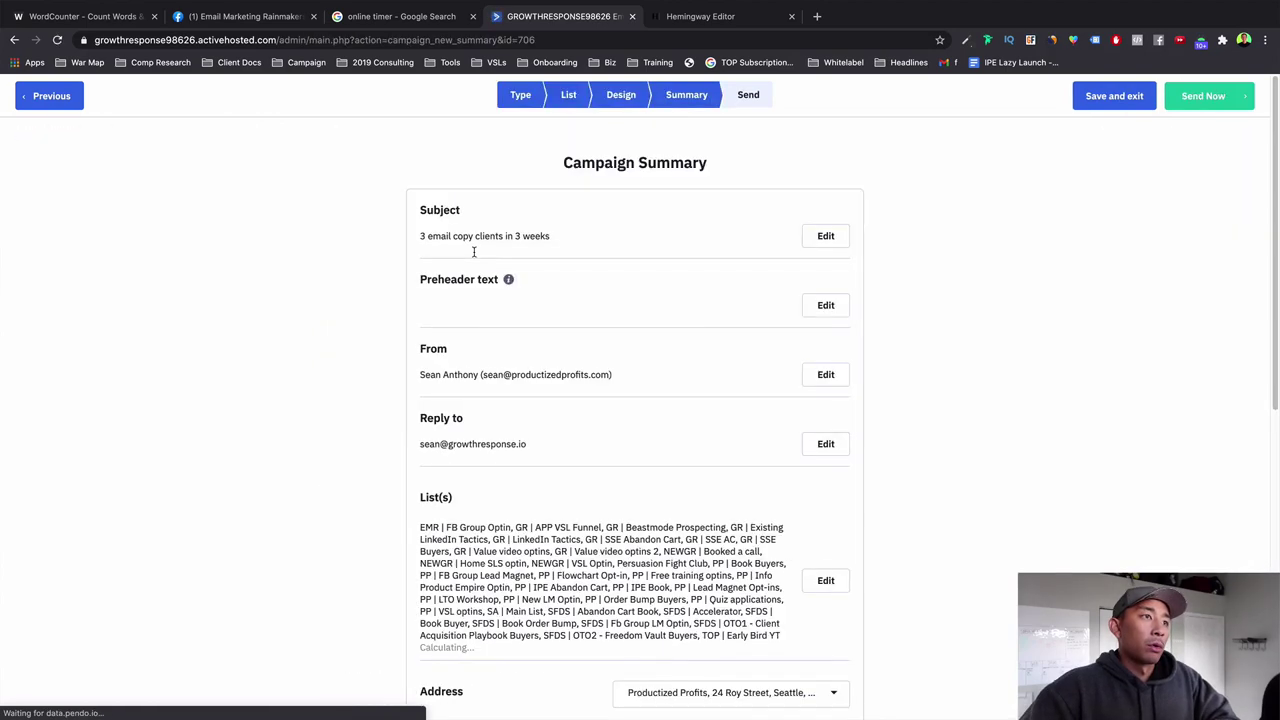
pyautogui.scroll(-5, 474, 252)
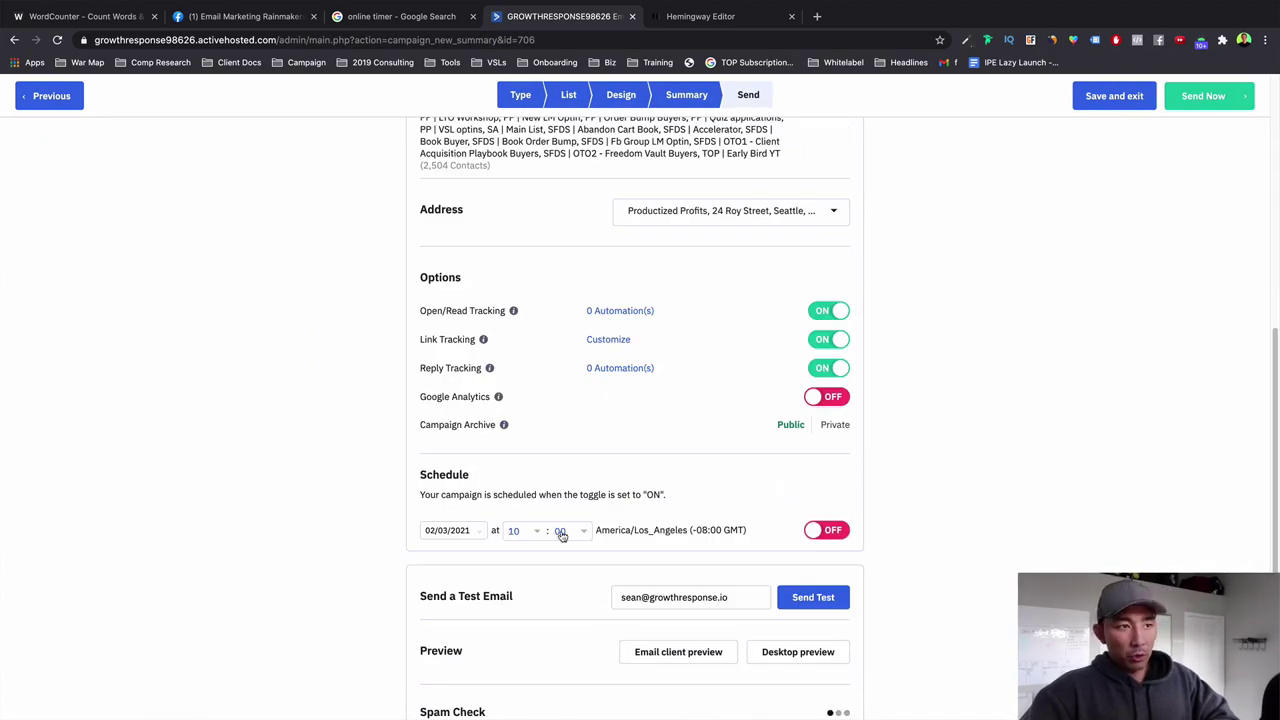
pyautogui.scroll(2, 969, 461)
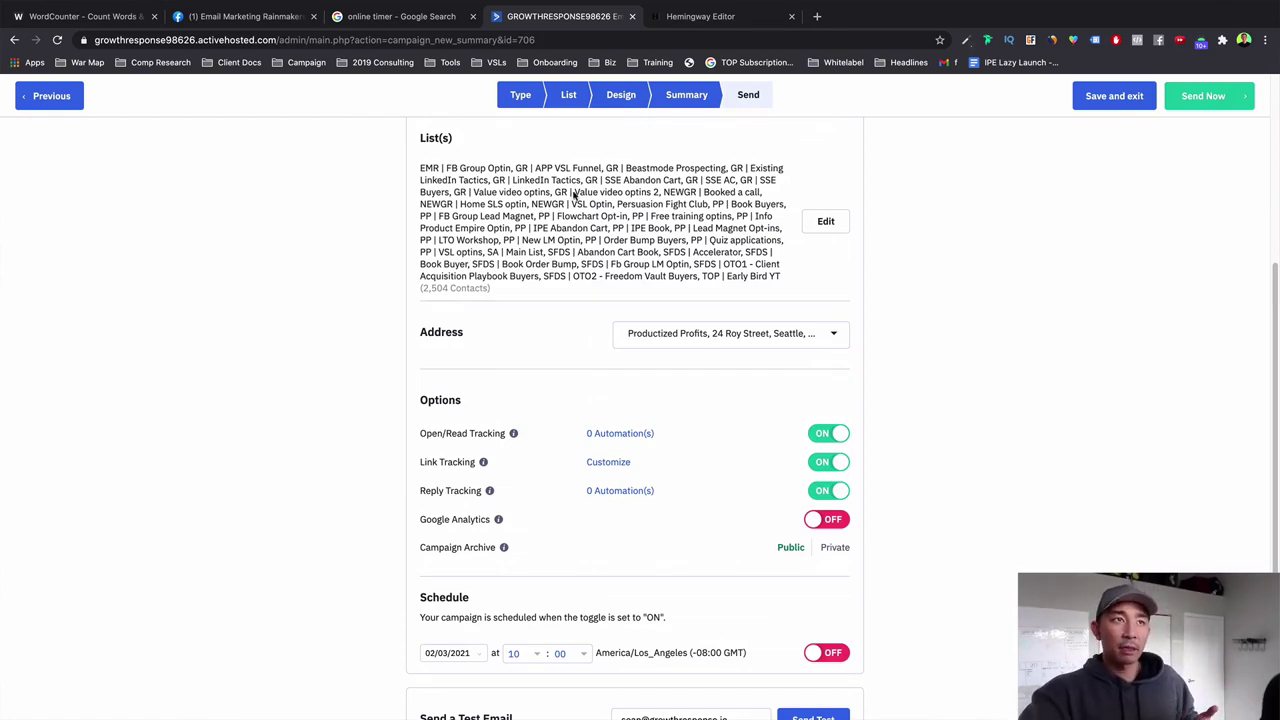
pyautogui.scroll(1, 598, 318)
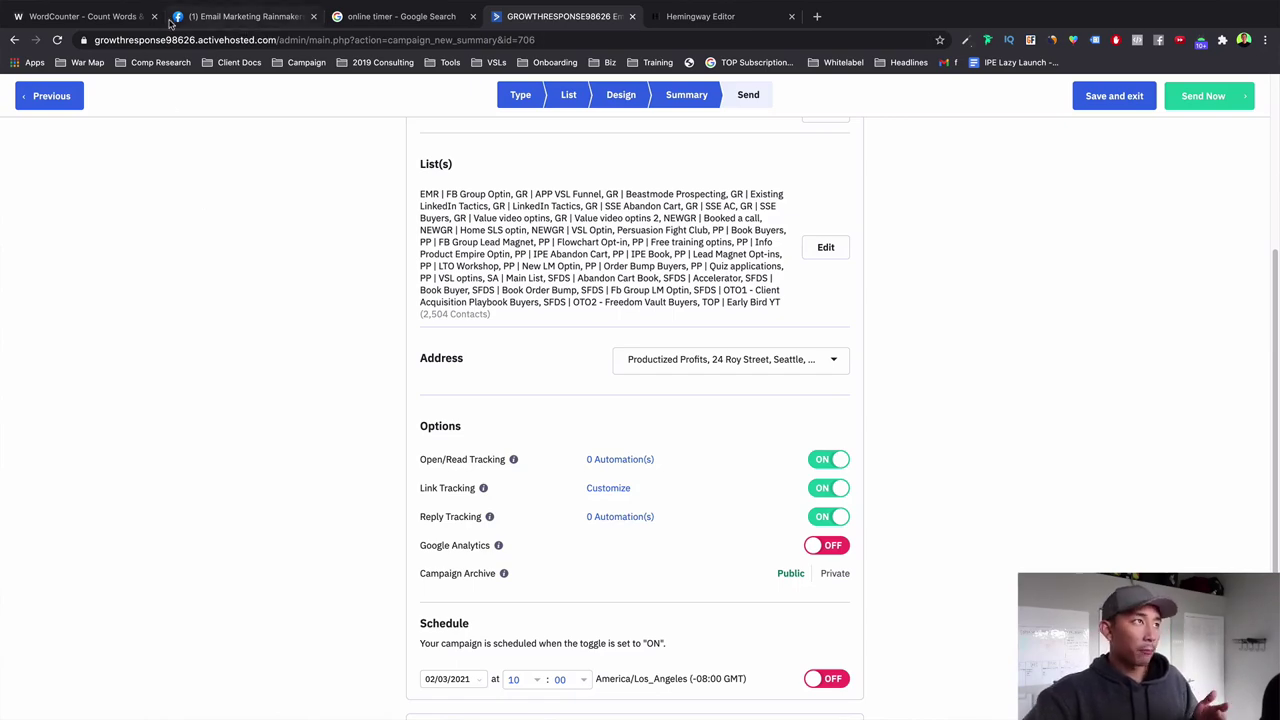
pyautogui.hotkey('ctrl', 'Right')
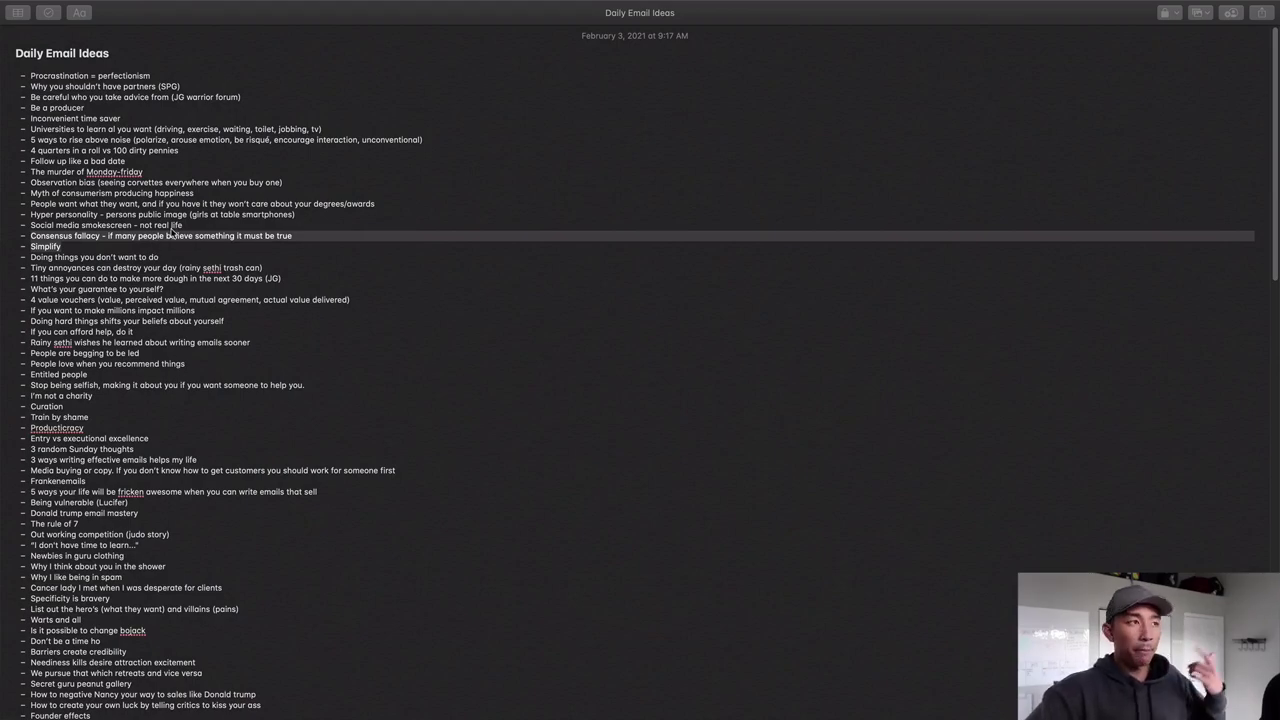
pyautogui.hotkey('ctrl', 'Left')
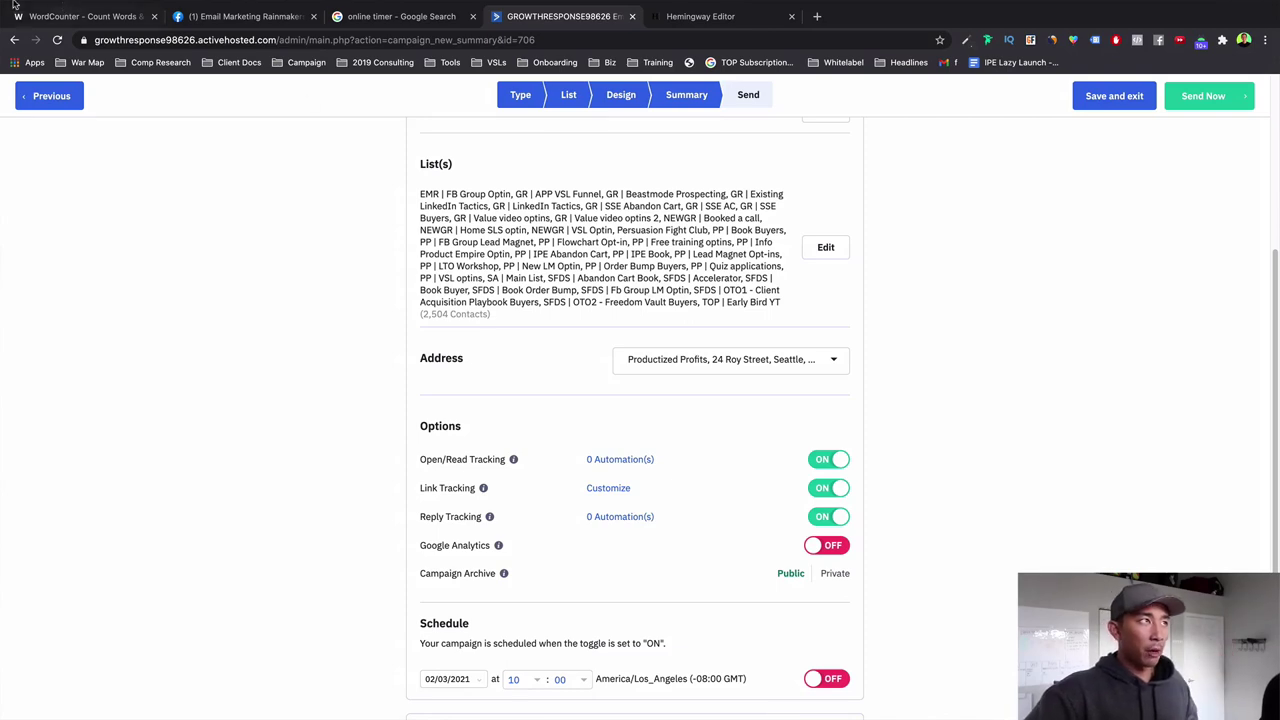
# - Review the WordCounter draft from the WHO, WHY and WHAT notes to the sign-off, along with the customer's Facebook group post
pyautogui.click(75, 16)
pyautogui.scroll(2, 530, 349)
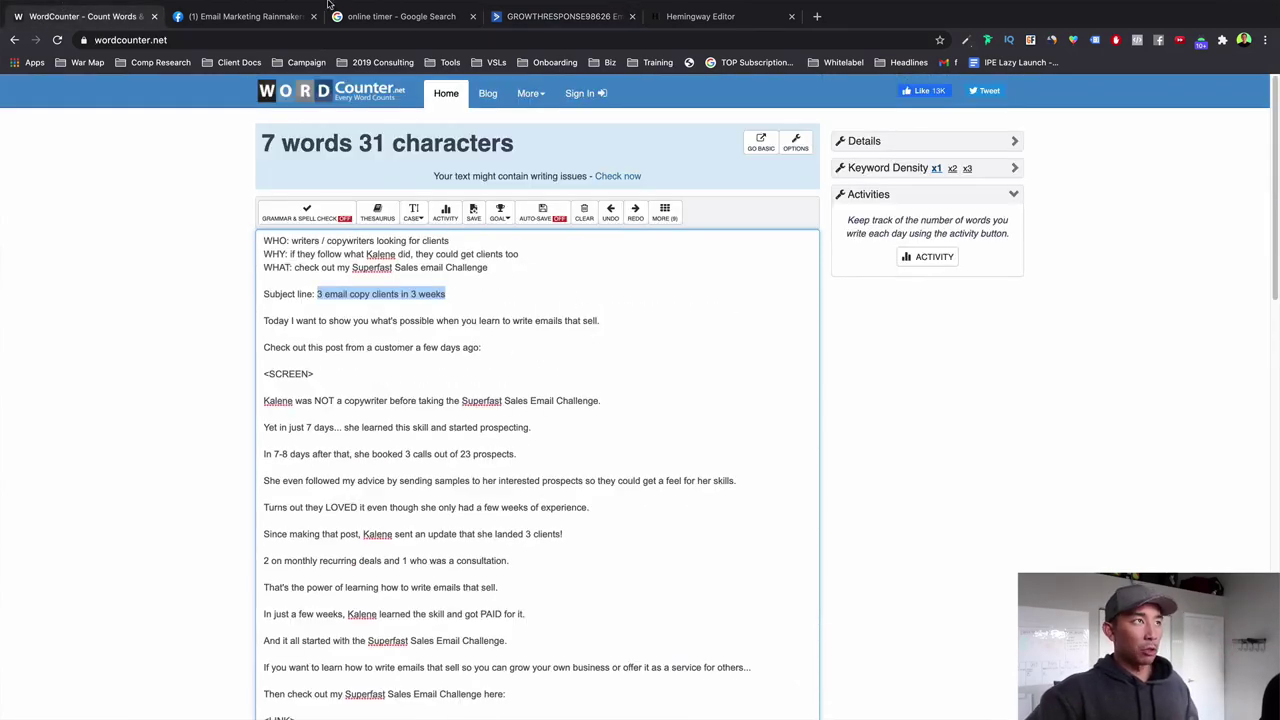
pyautogui.click(283, 16)
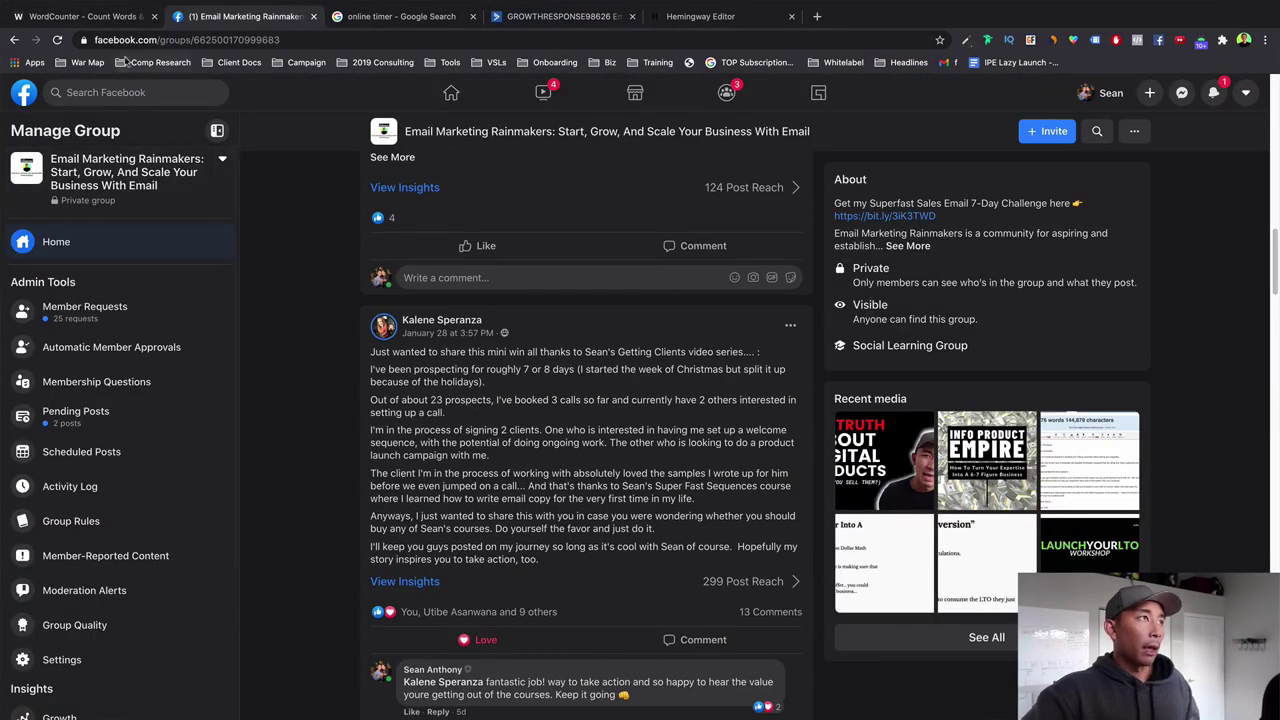
pyautogui.click(100, 17)
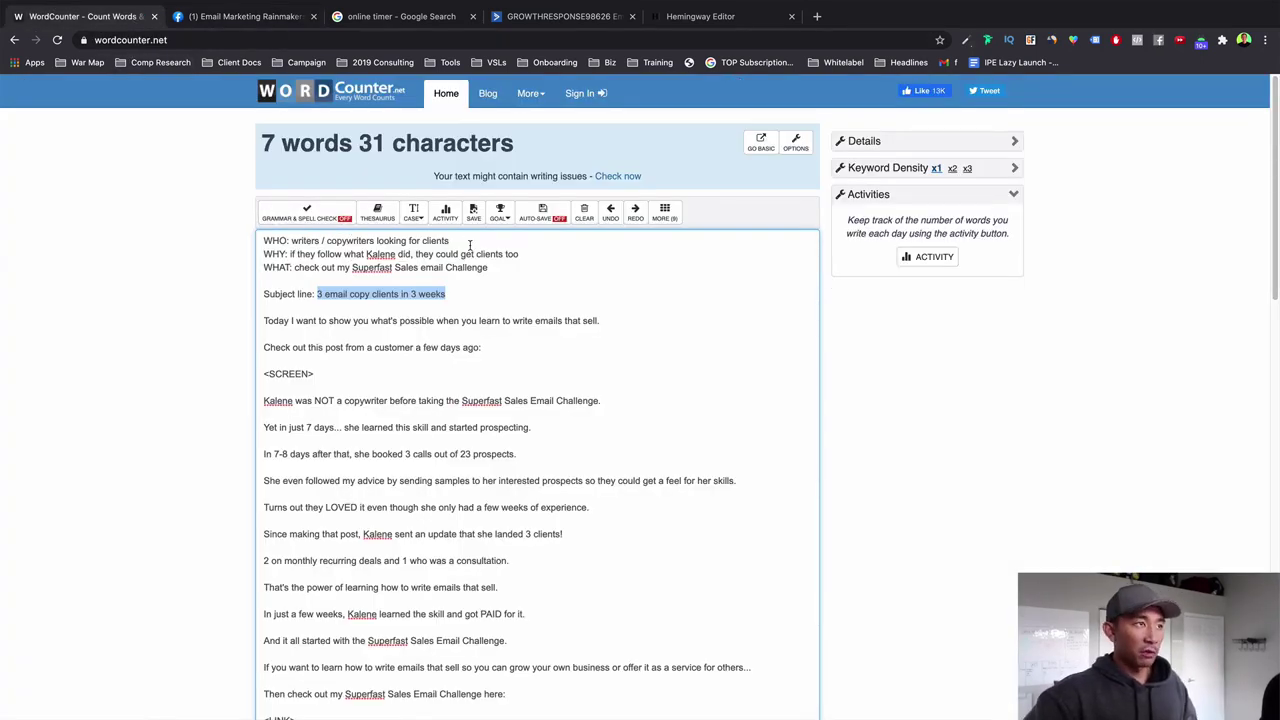
pyautogui.doubleClick(276, 254)
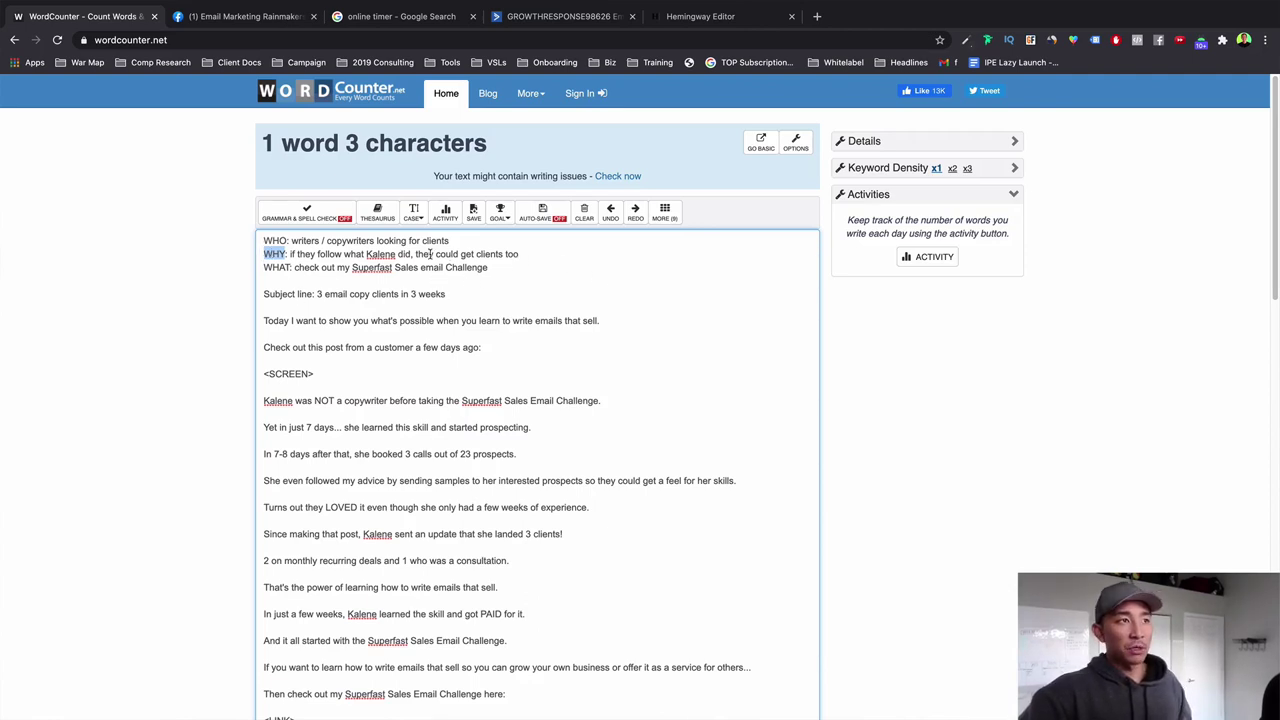
pyautogui.scroll(-1, 486, 350)
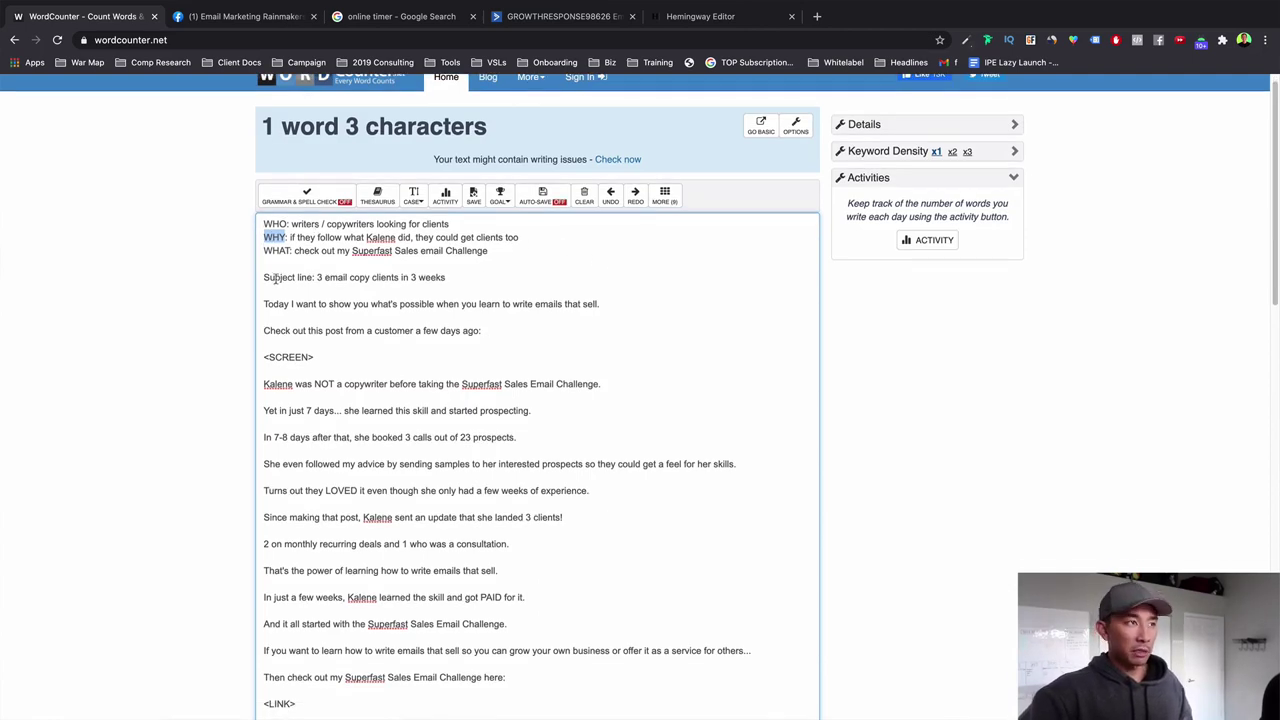
pyautogui.moveTo(263, 278); pyautogui.dragTo(534, 410)
pyautogui.scroll(-4, 480, 532)
pyautogui.click(480, 532)
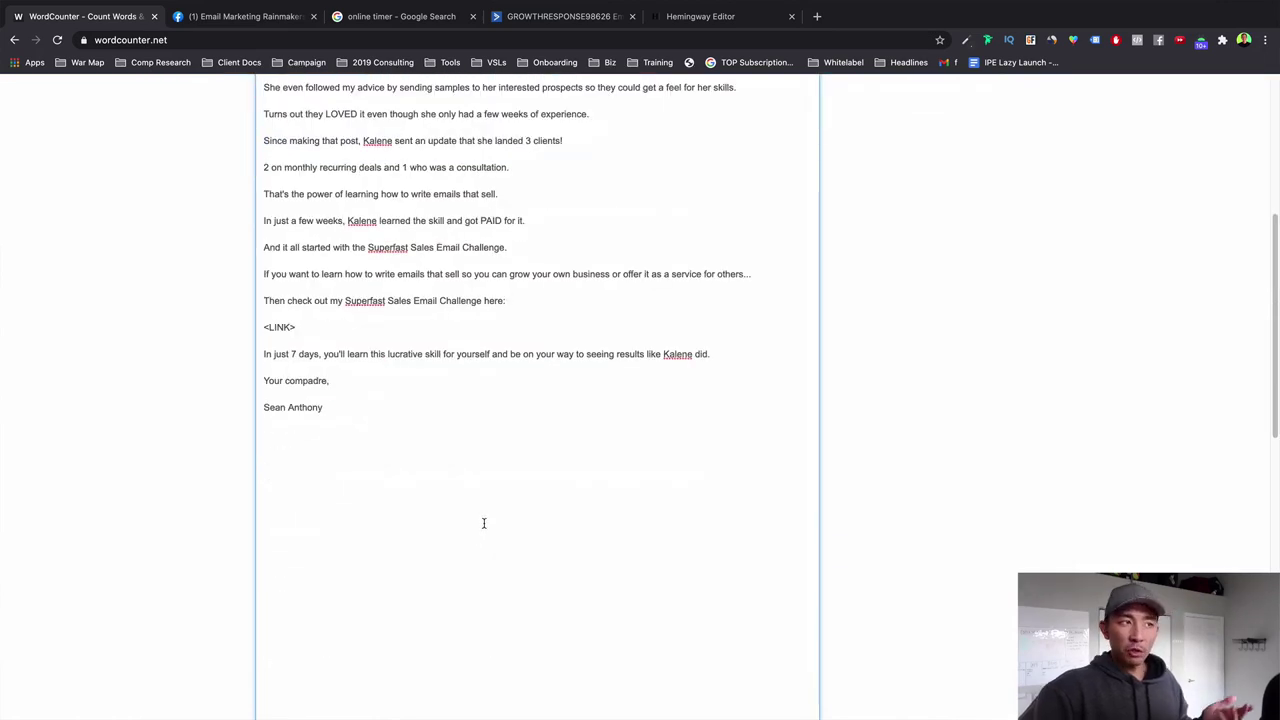
pyautogui.scroll(2, 471, 424)
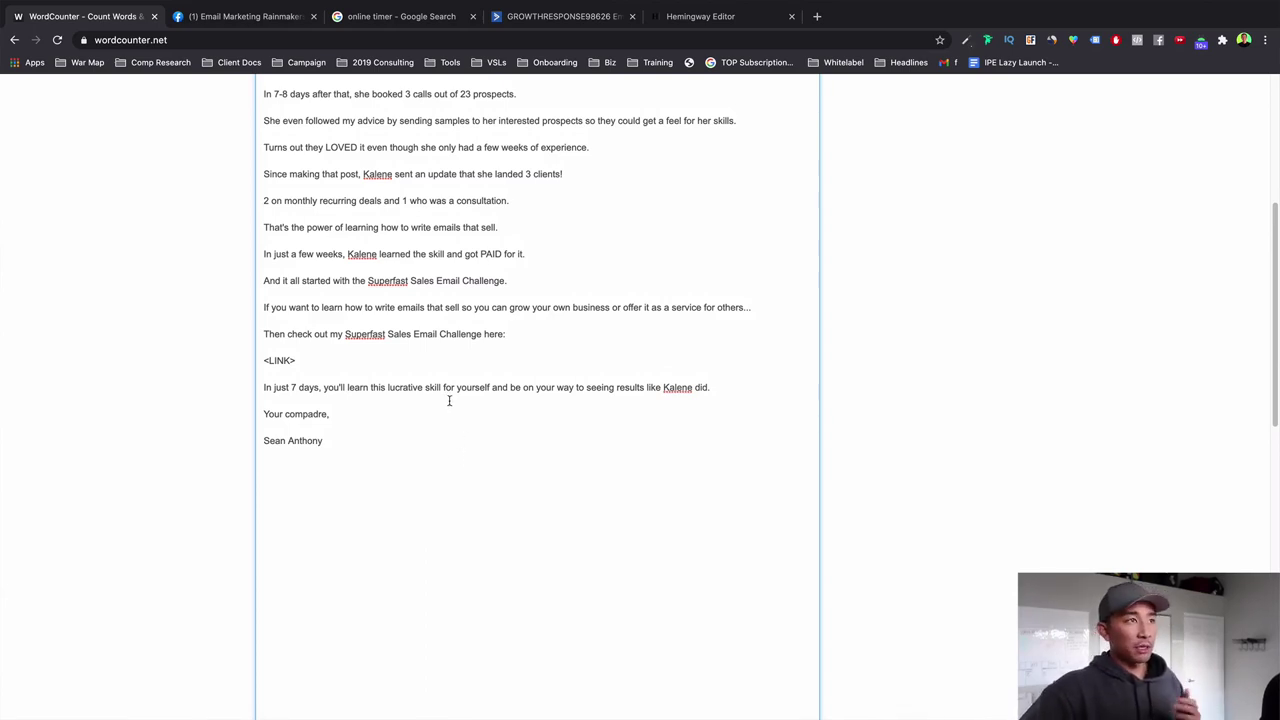
pyautogui.scroll(2, 449, 400)
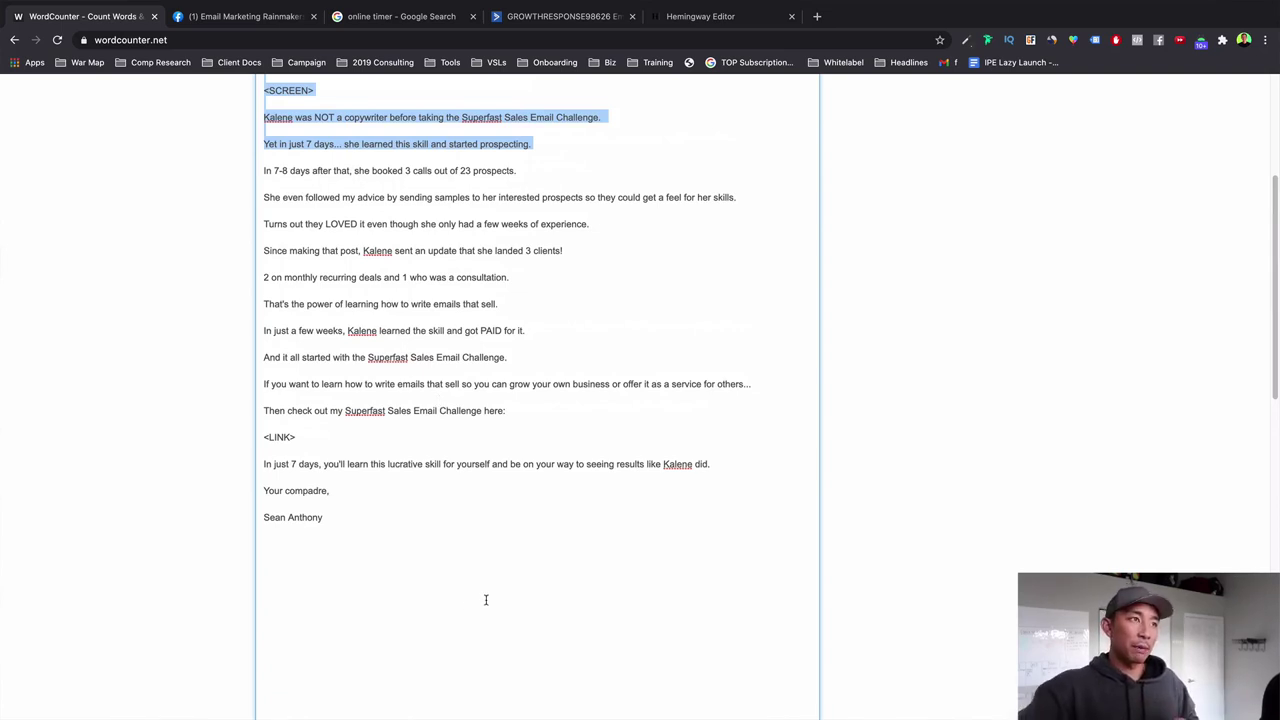
pyautogui.scroll(2, 459, 512)
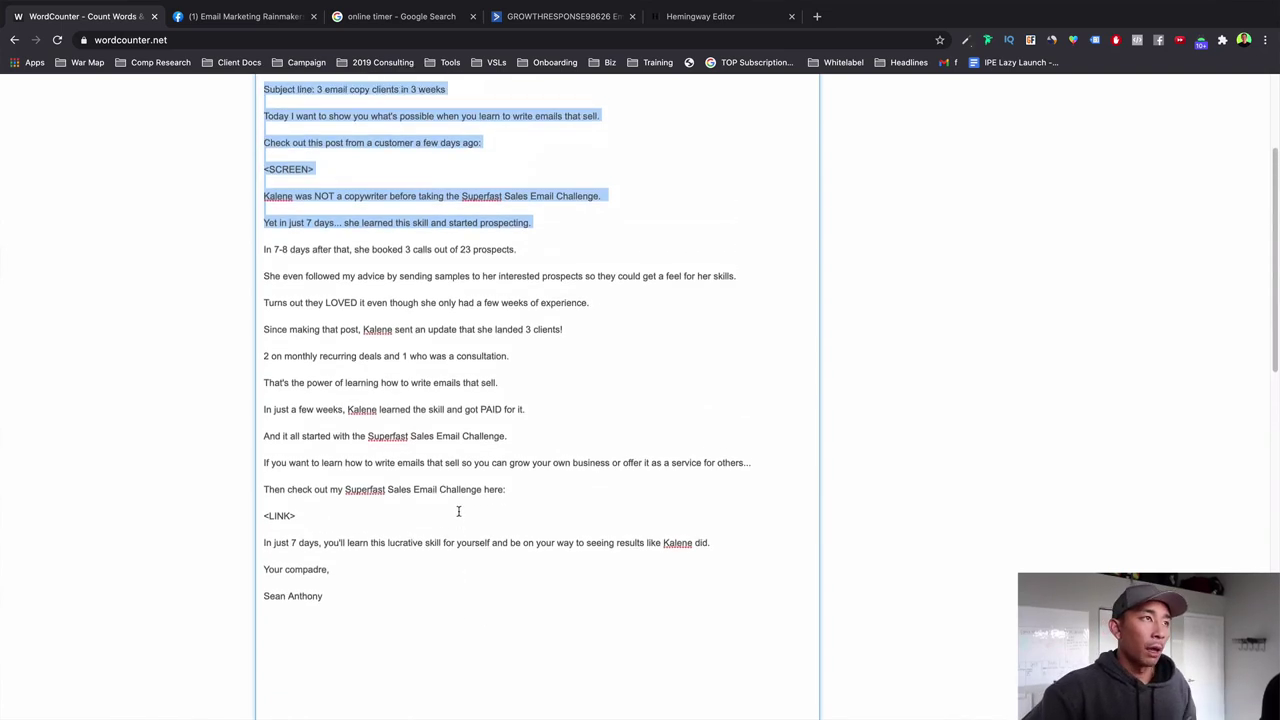